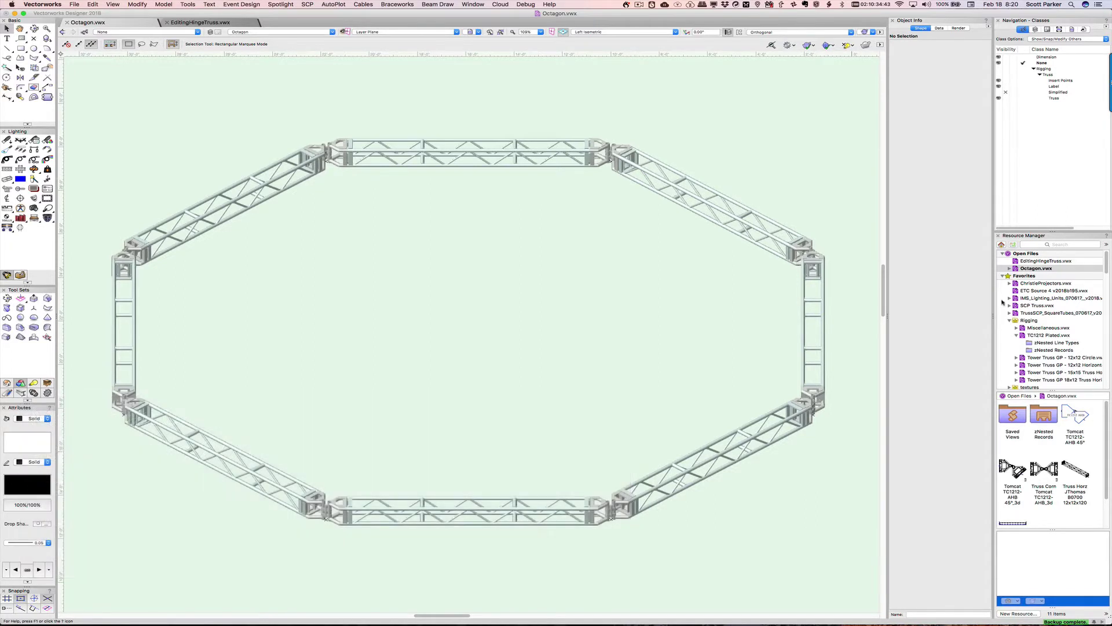
# Step: Zoom to a straight truss piece, then view the hinge corner truss from the top
pyautogui.press('super+z')
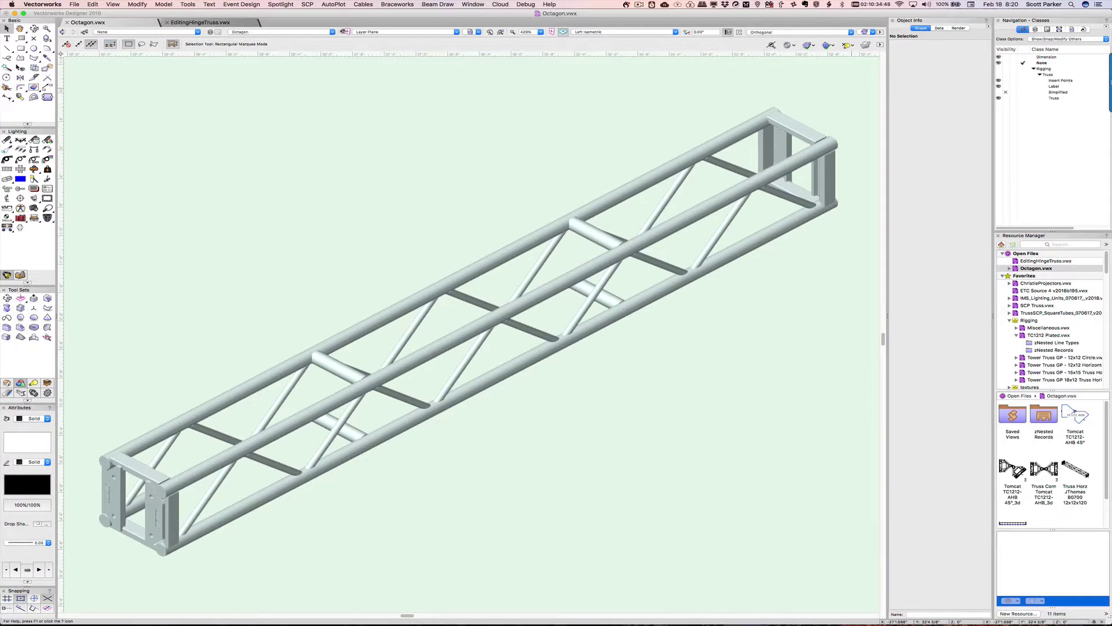
pyautogui.press('super+z')
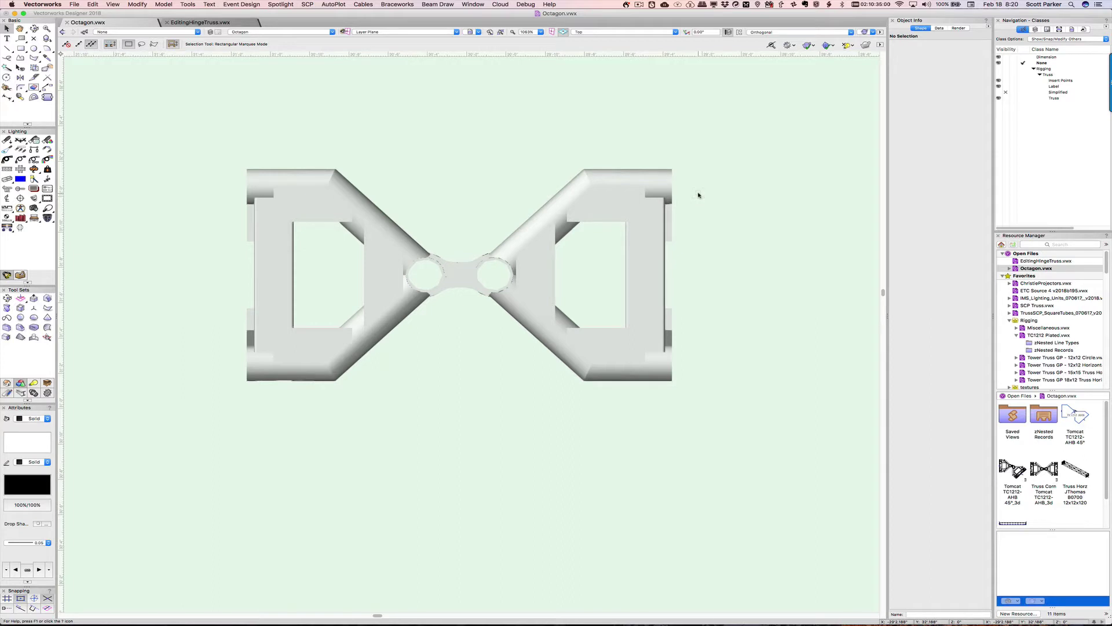
# Step: Import the Truss Corn Tomcat TC1212-AHB hinge from TC1212 Plated into EditingHingeTruss.vwx
pyautogui.click(196, 23)
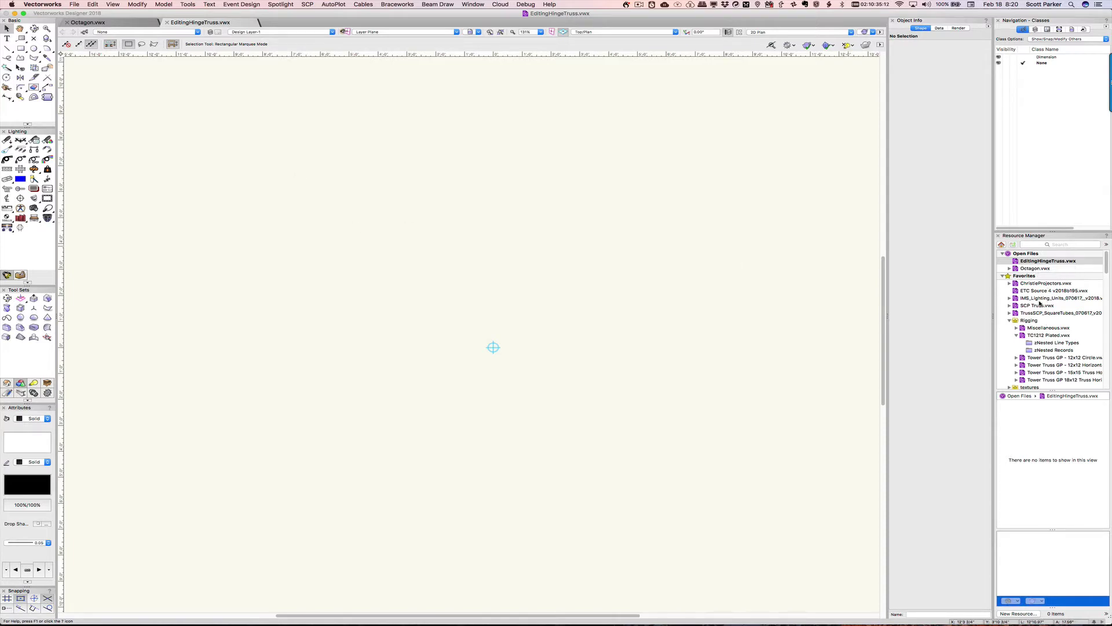
pyautogui.click(1041, 339)
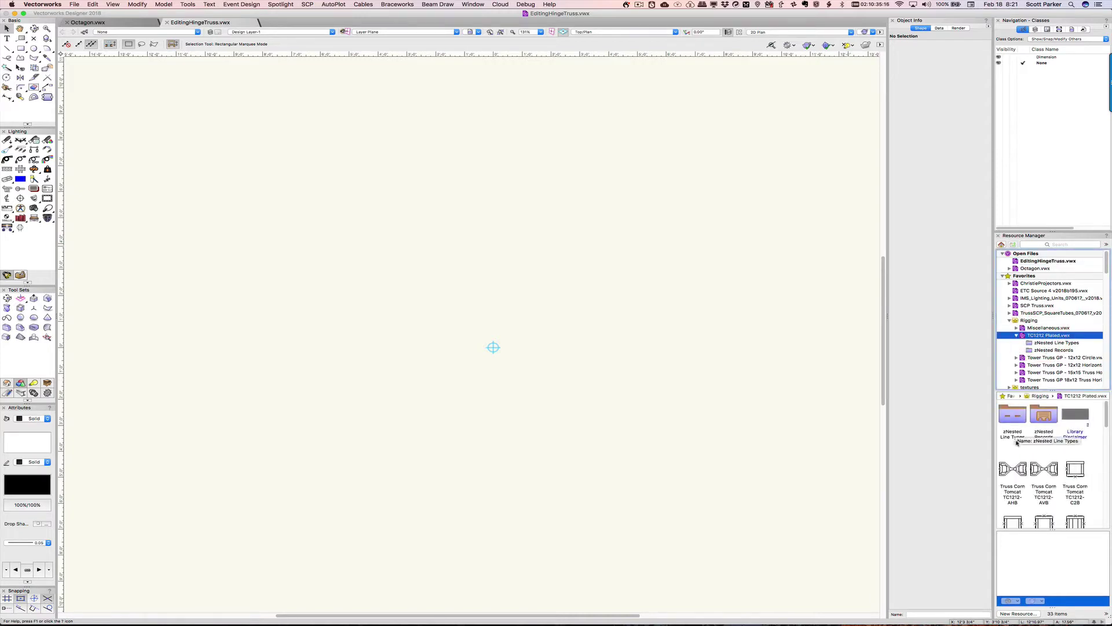
pyautogui.rightClick(1012, 474)
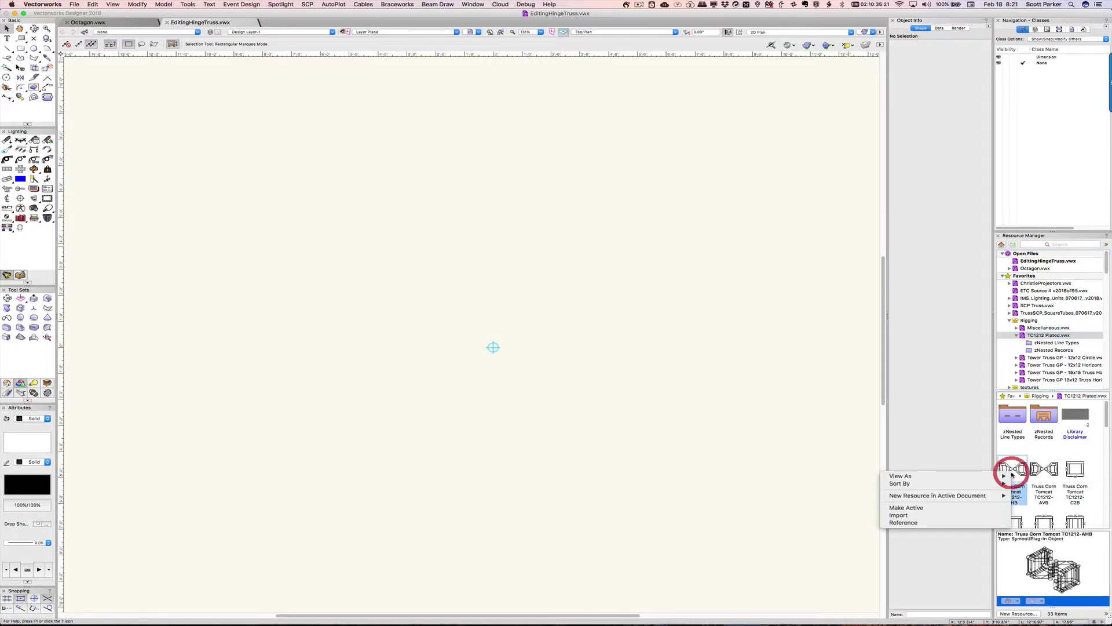
pyautogui.click(986, 515)
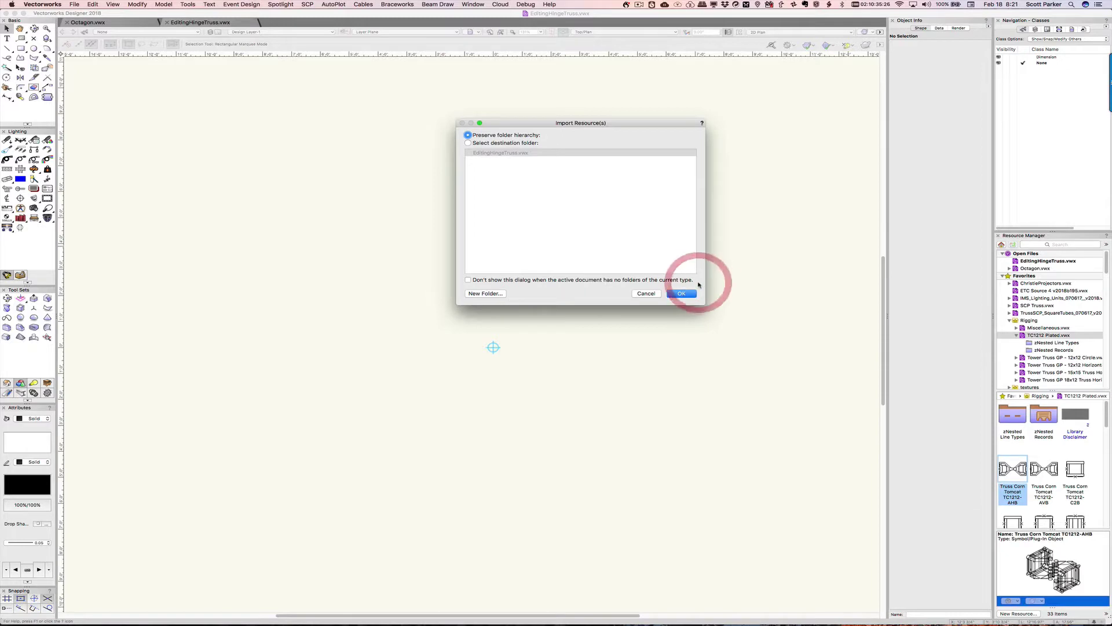
pyautogui.click(679, 294)
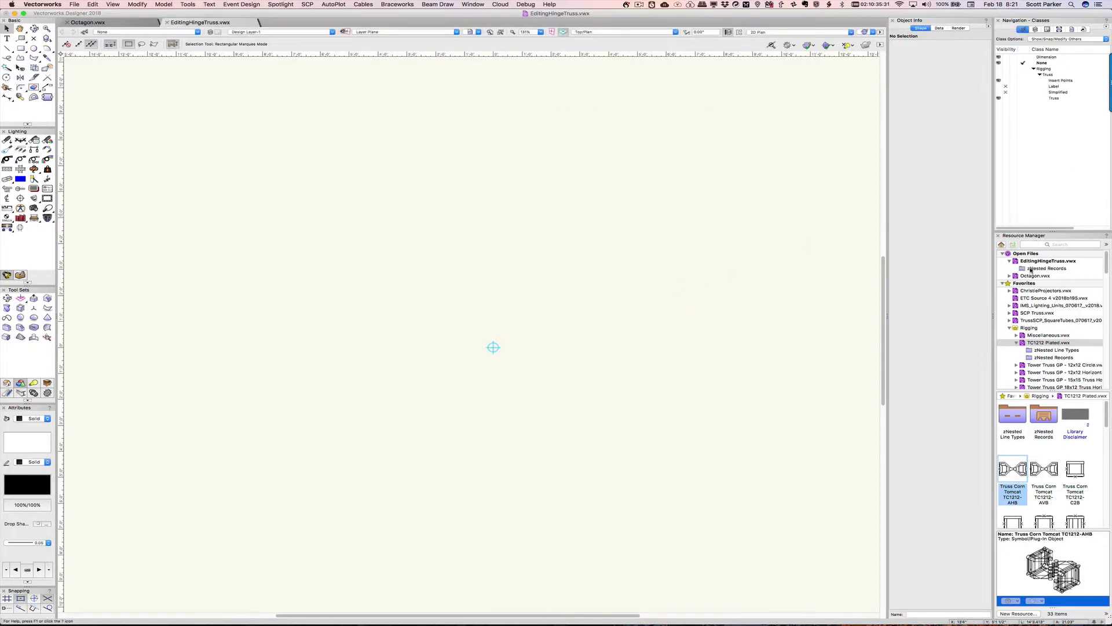
pyautogui.click(1031, 262)
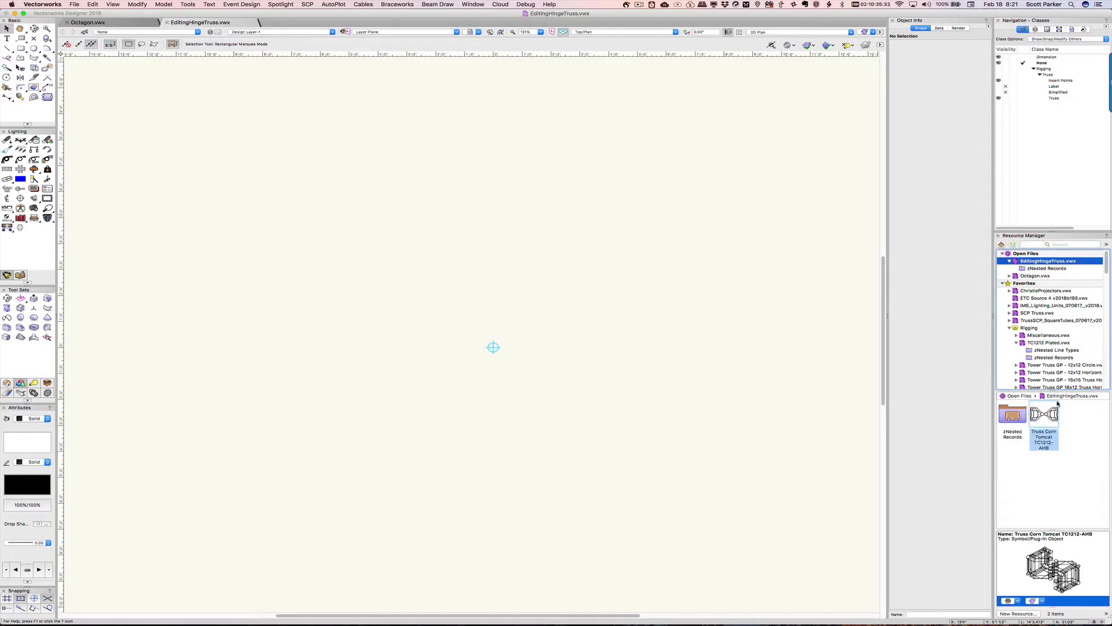
# Step: Insert the TC1212-AHB hinge truss symbol into the drawing and zoom to fit it
pyautogui.doubleClick(1044, 414)
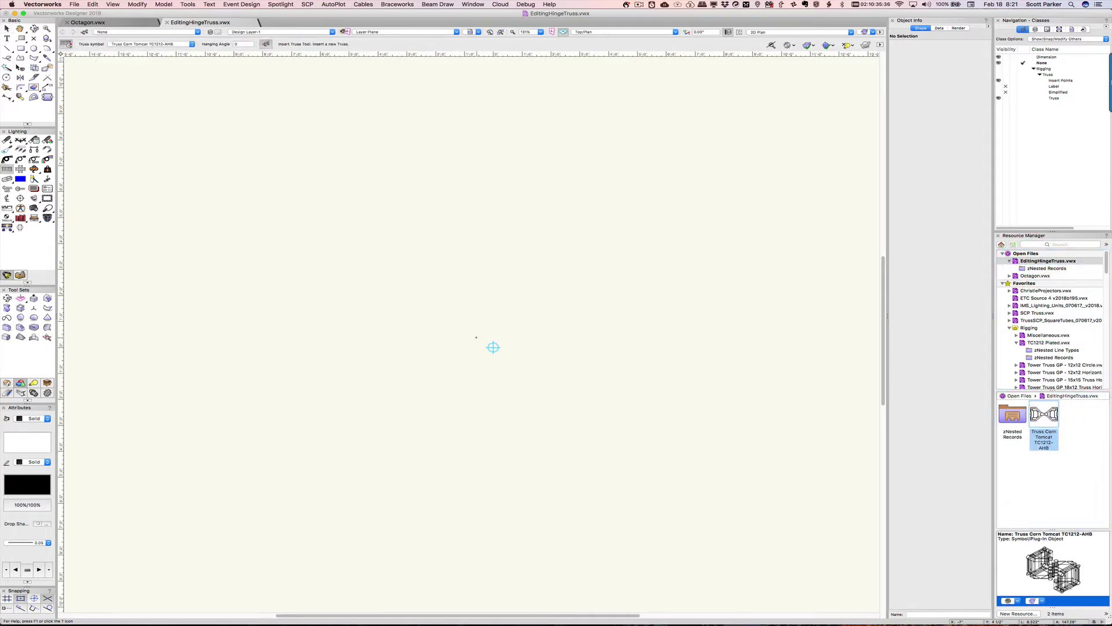
pyautogui.click(476, 337)
pyautogui.click(476, 337)
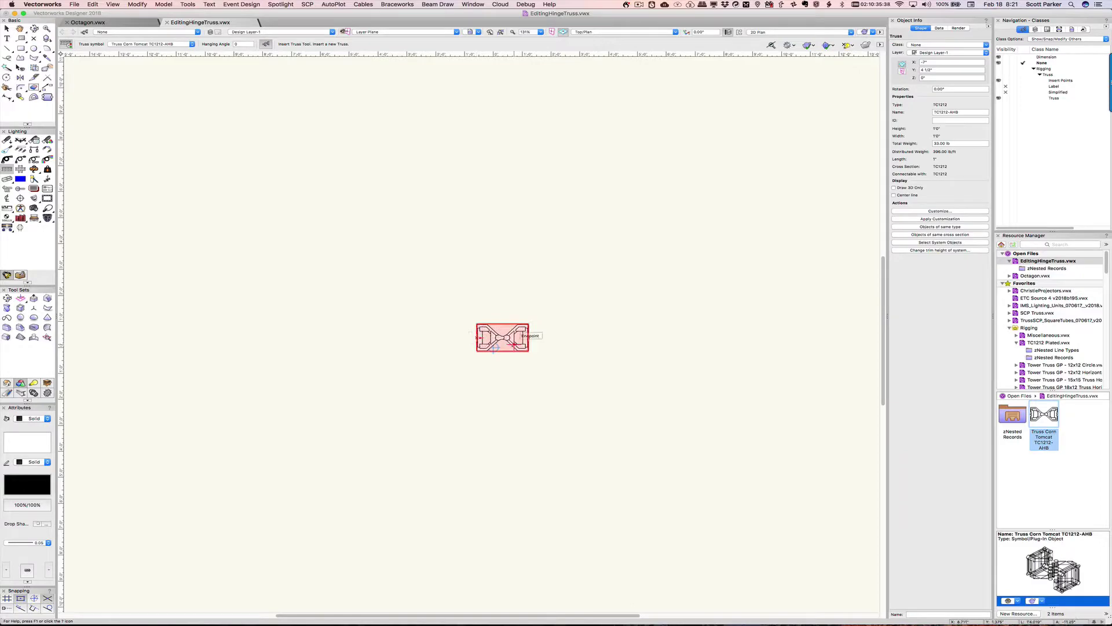
pyautogui.press('super+6')
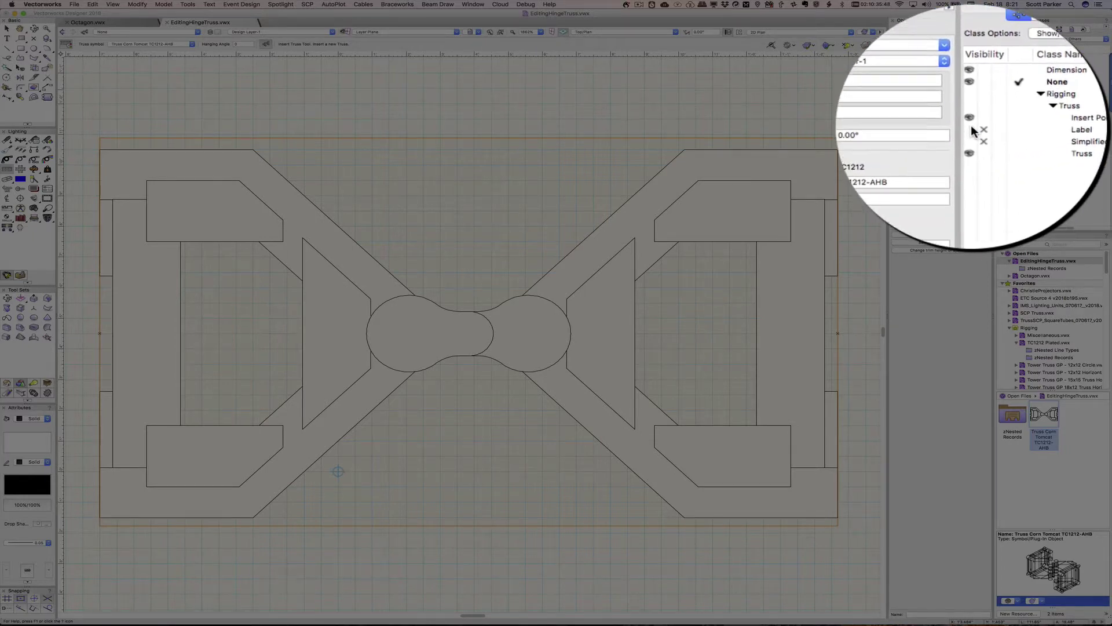
# Step: Hide the truss Label and Simplified classes so the full detailed geometry shows
pyautogui.click(972, 129)
pyautogui.click(971, 127)
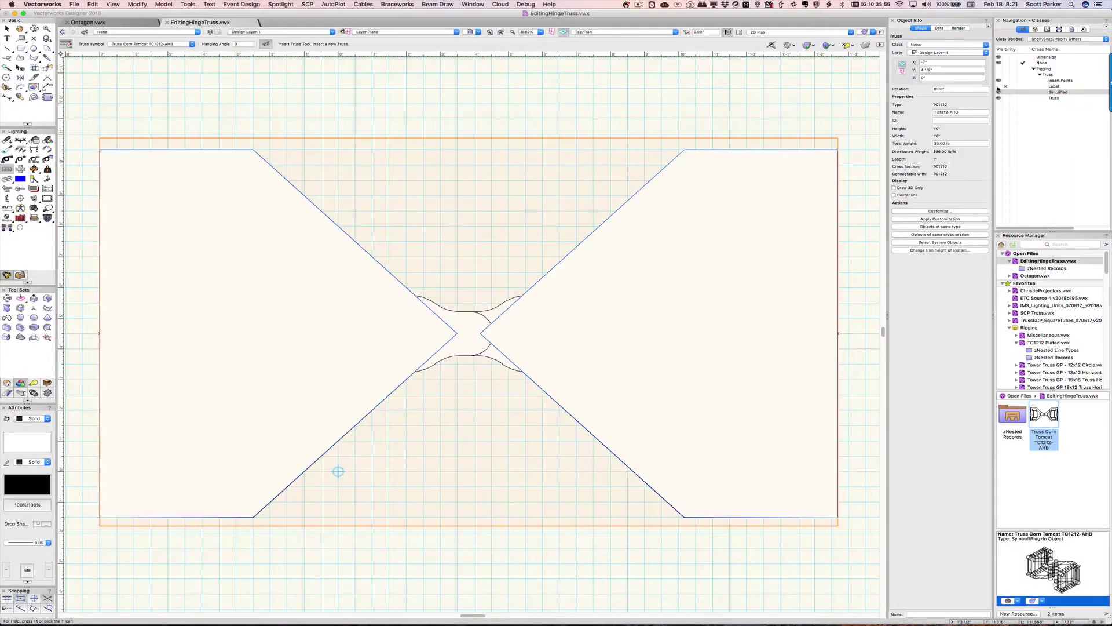
pyautogui.click(998, 86)
pyautogui.scroll(-4, 639, 279)
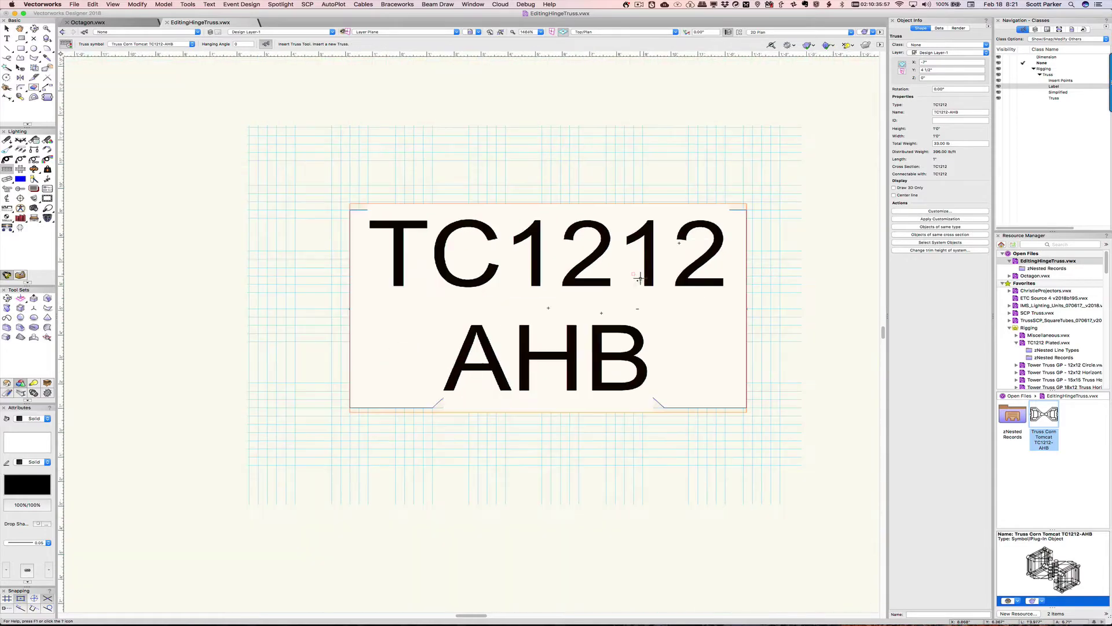
pyautogui.click(1005, 87)
pyautogui.click(1005, 93)
# Step: Show the truss in isometric view rendered in OpenGL
pyautogui.press('1')
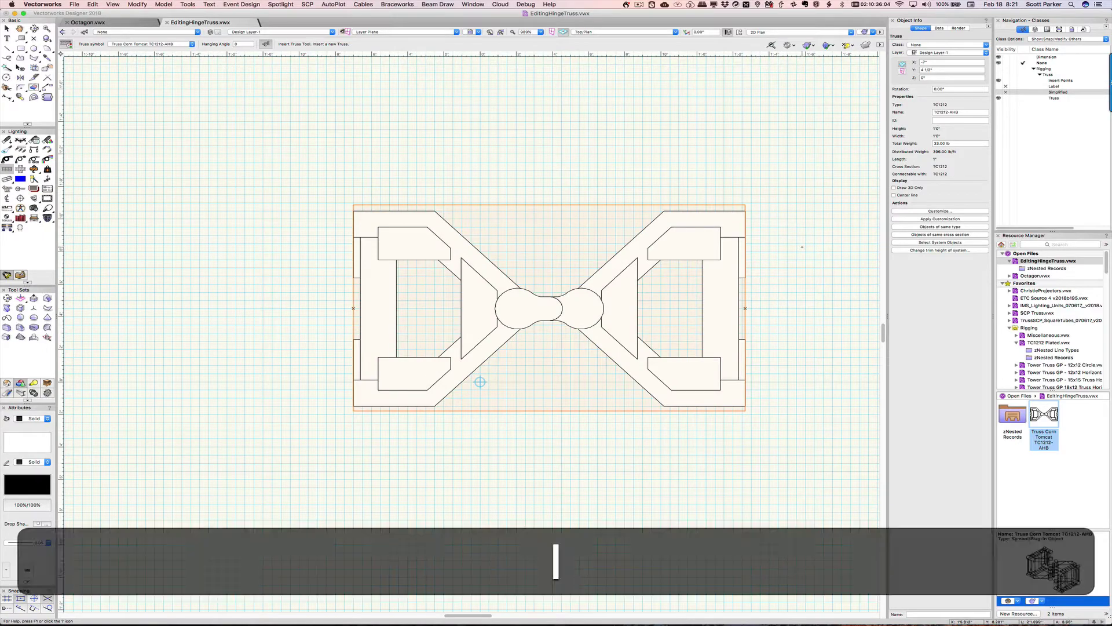
pyautogui.press('x')
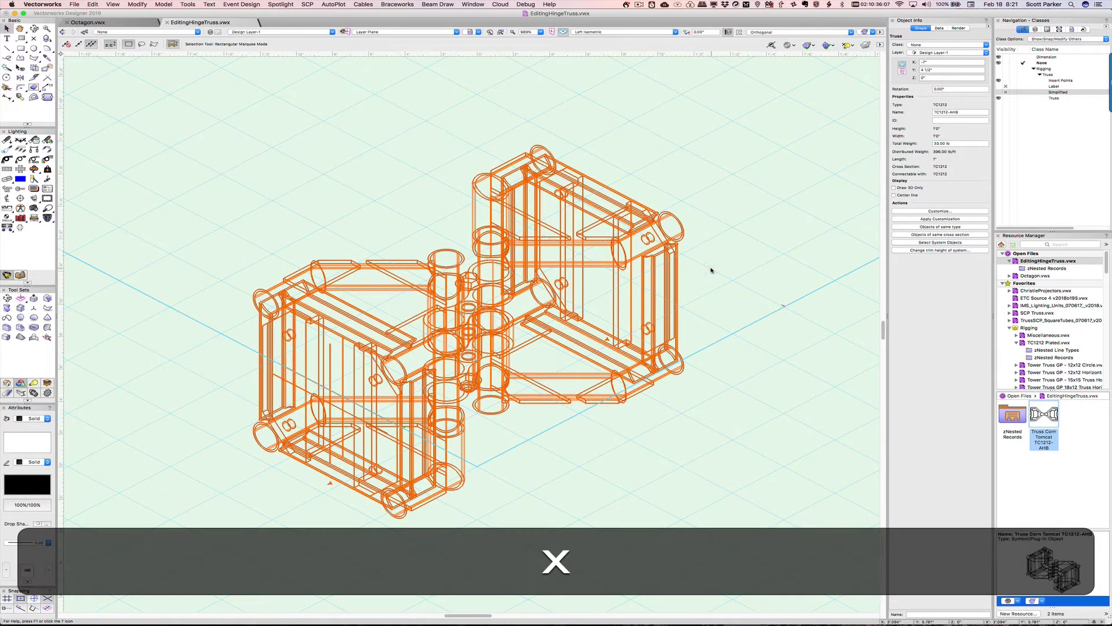
pyautogui.click(711, 268)
pyautogui.click(863, 33)
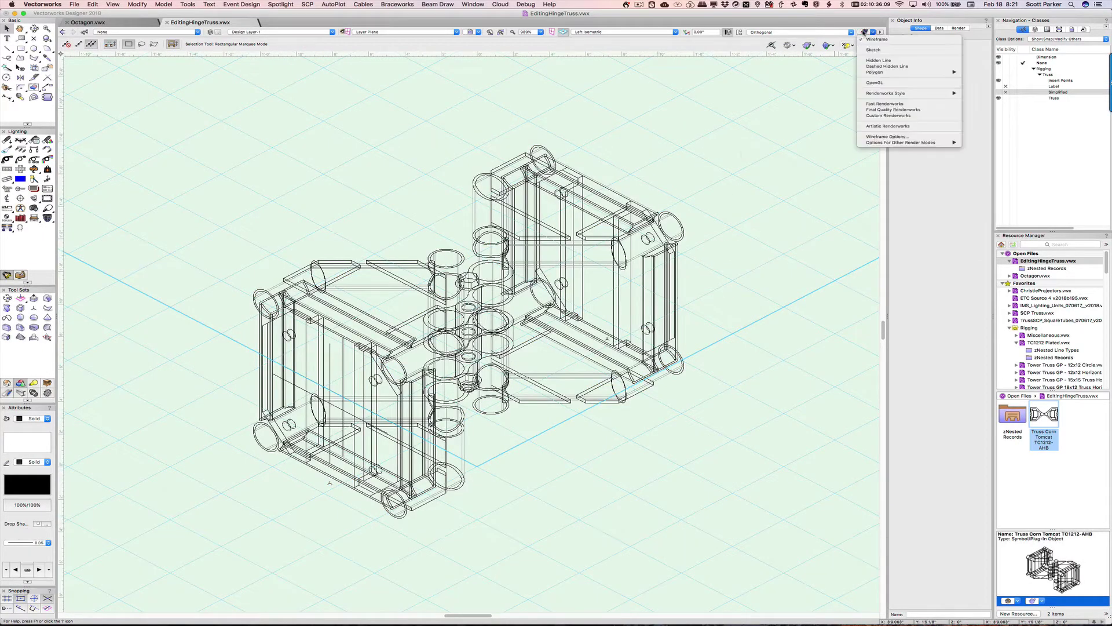
pyautogui.click(875, 82)
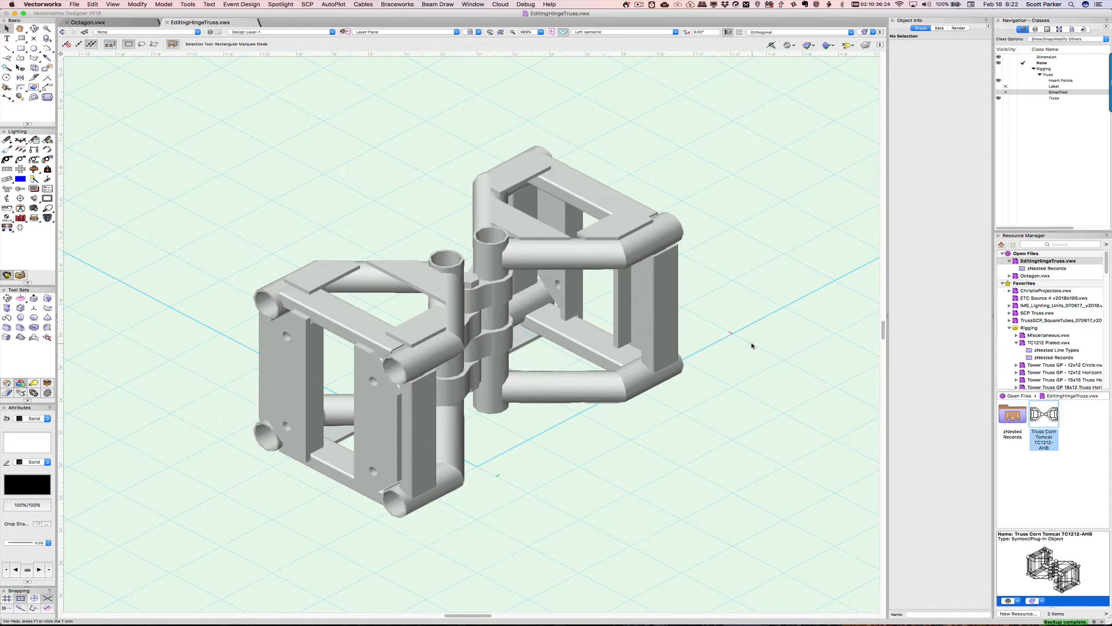
# Step: Duplicate the hinge symbol and name the copy Truss Corn Tomcat TC1212-AHB-45°
pyautogui.rightClick(1044, 416)
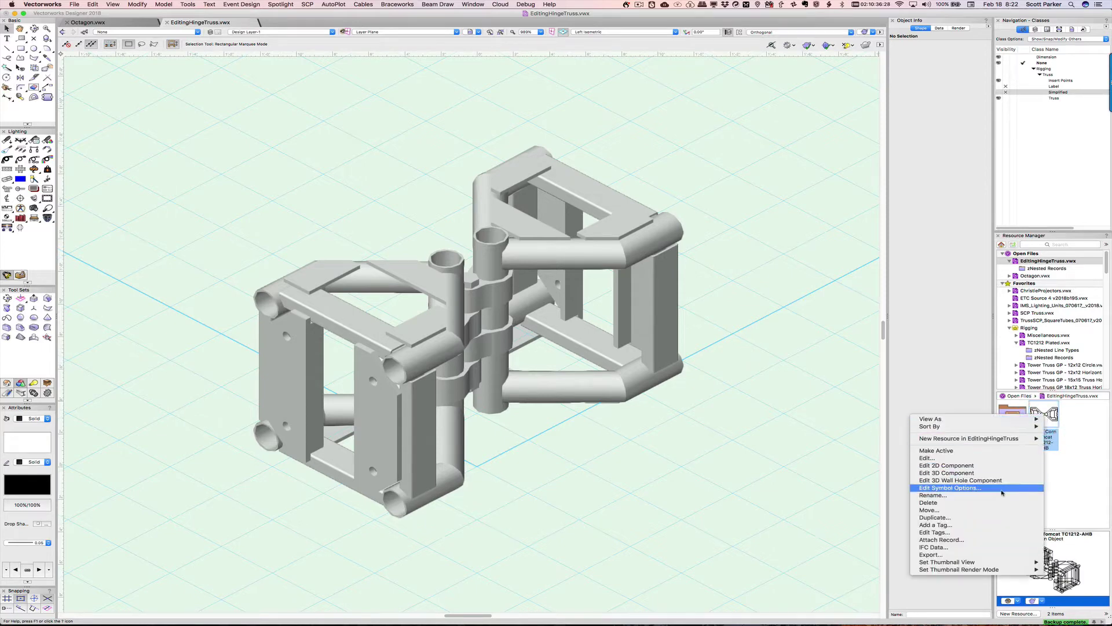
pyautogui.click(994, 516)
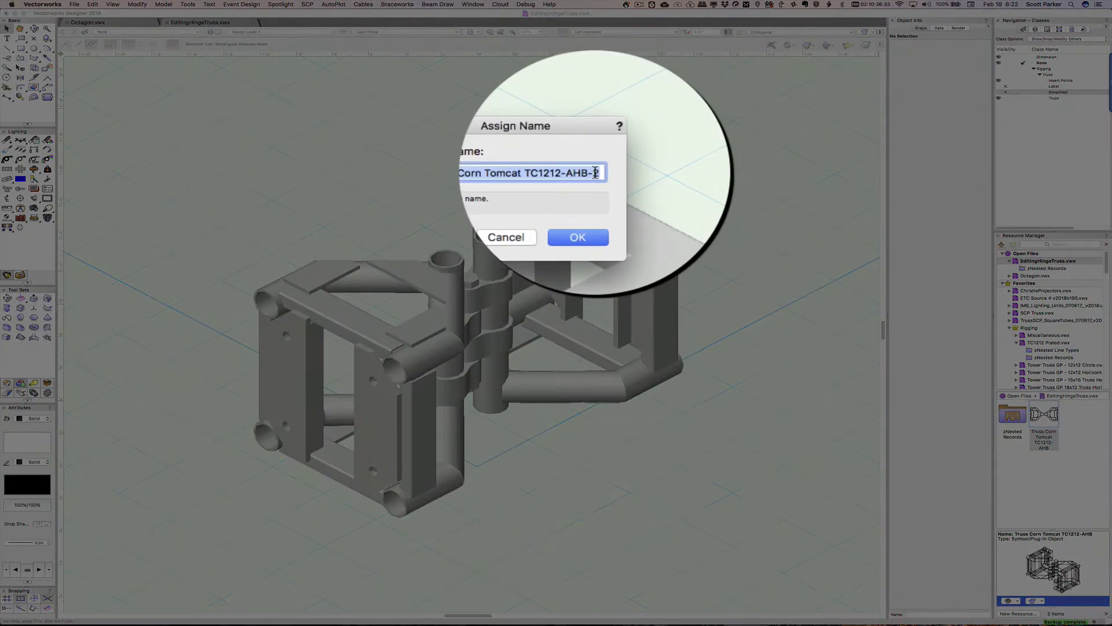
pyautogui.click(597, 173)
pyautogui.press('BackSpace')
pyautogui.write('45')
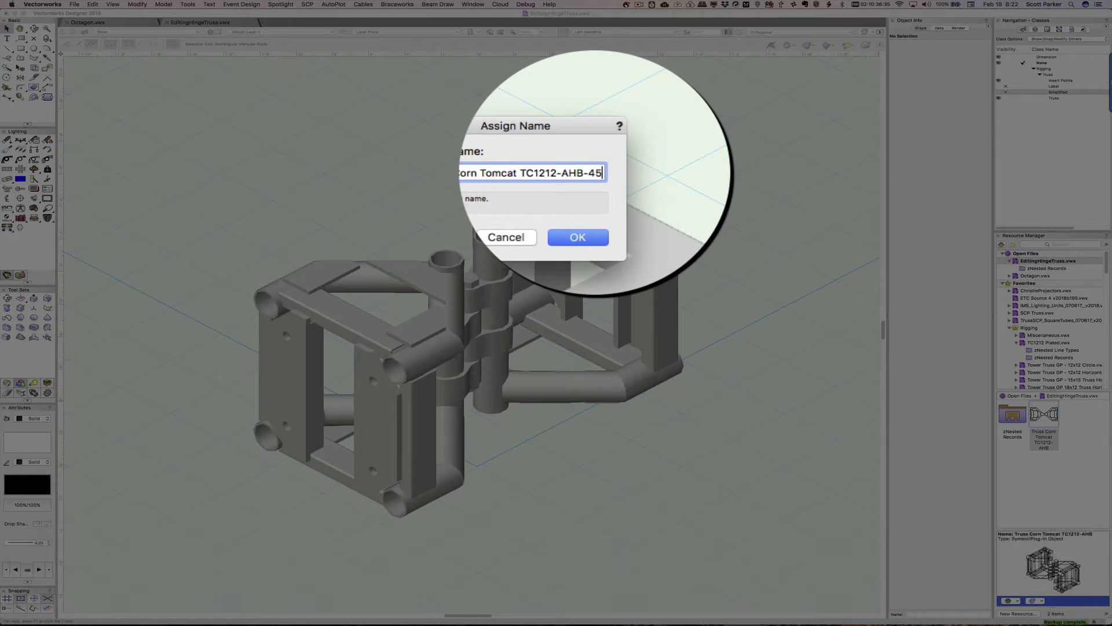
pyautogui.press('shift+super+8')
pyautogui.write('°')
pyautogui.hotkey('alt', 'Return')
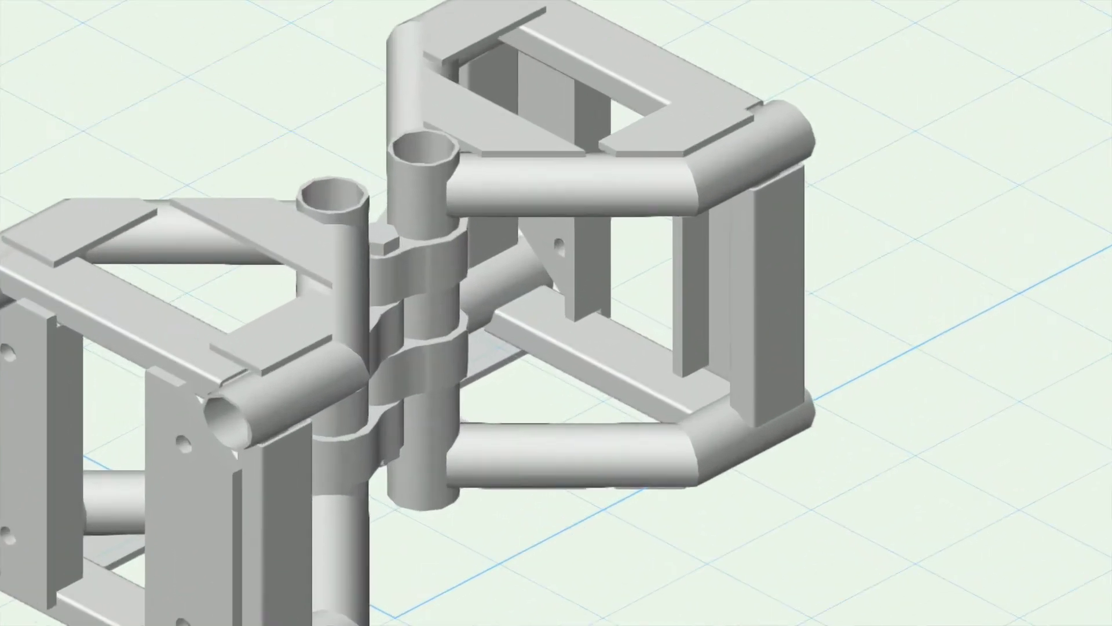
pyautogui.rightClick(1081, 416)
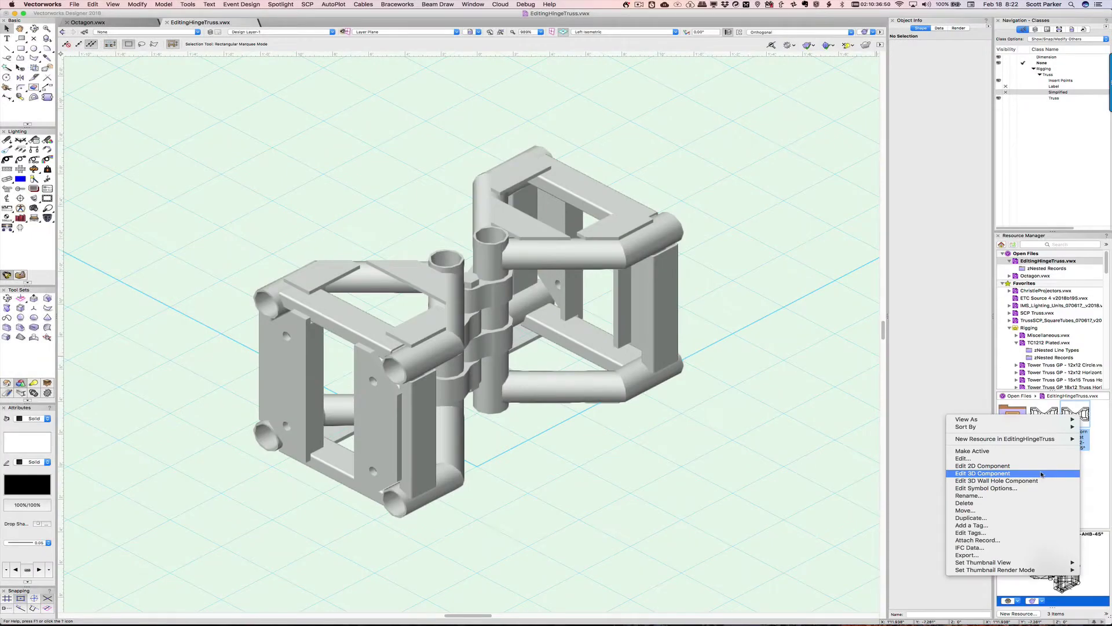
# Step: Edit the 45° symbol's 3D component in Top/Plan view and select the truss geometry
pyautogui.click(1041, 474)
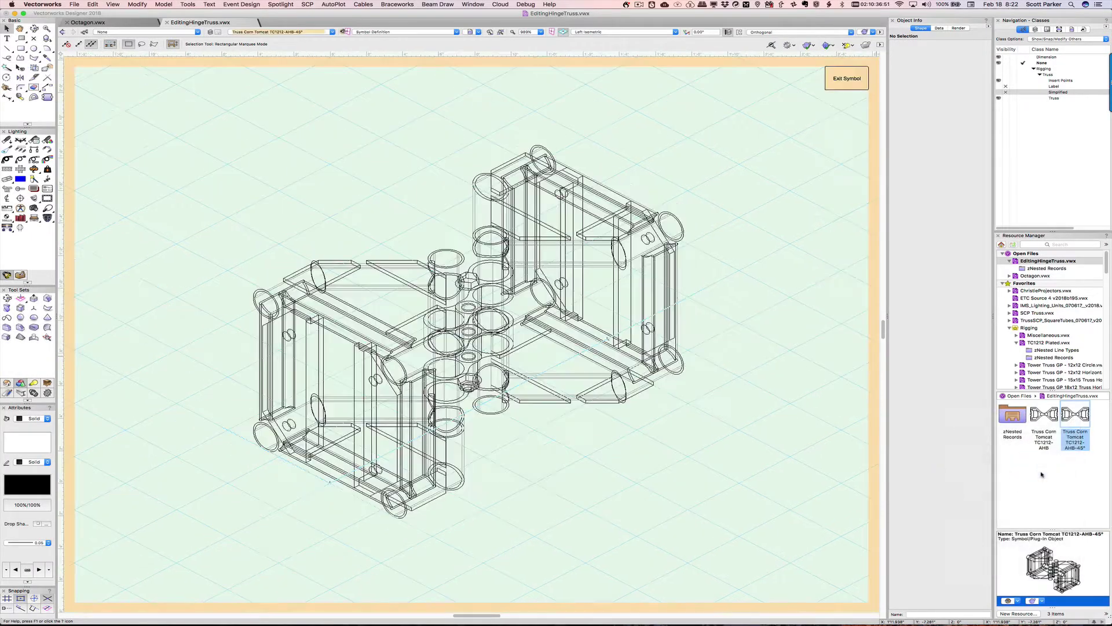
pyautogui.press('0')
pyautogui.click(691, 278)
pyautogui.press('0')
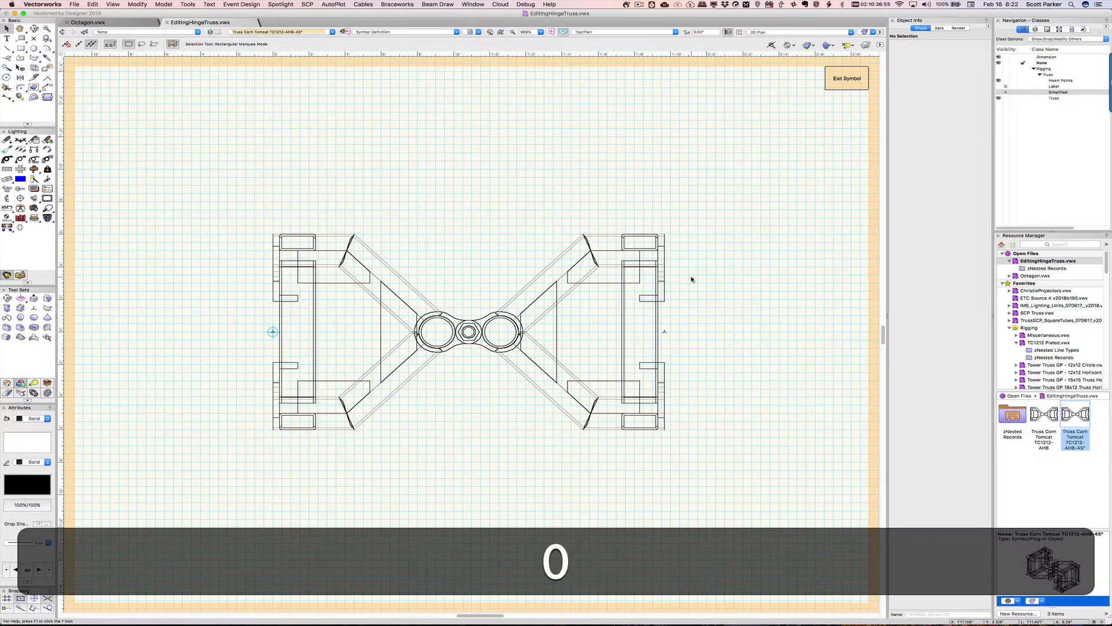
pyautogui.click(548, 311)
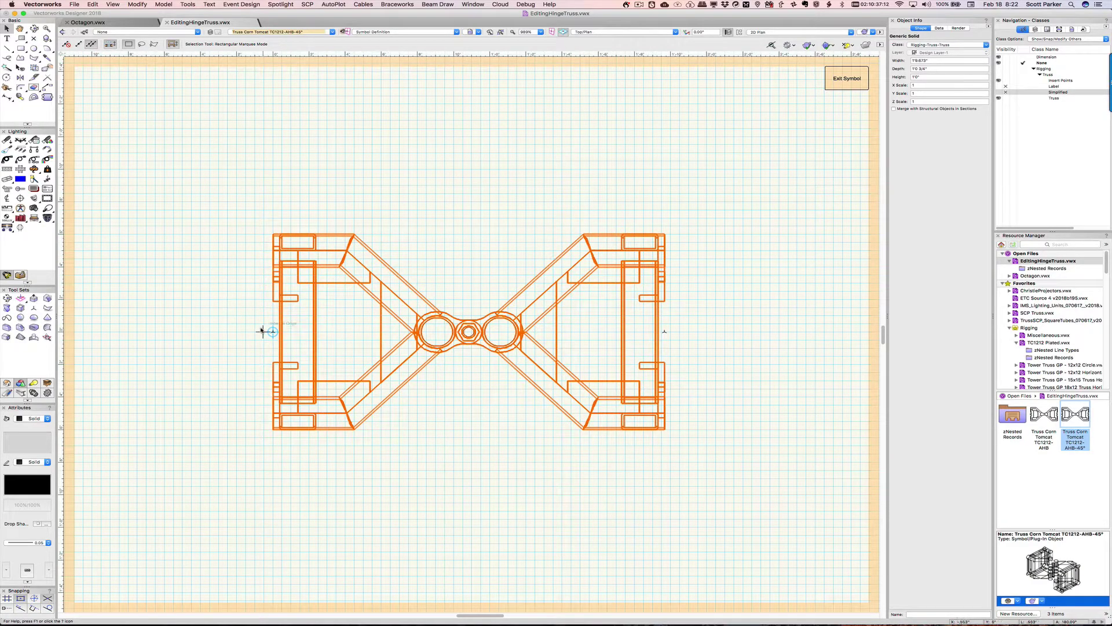
# Step: Select the left and right end insertion points and reposition the right one
pyautogui.click(276, 339)
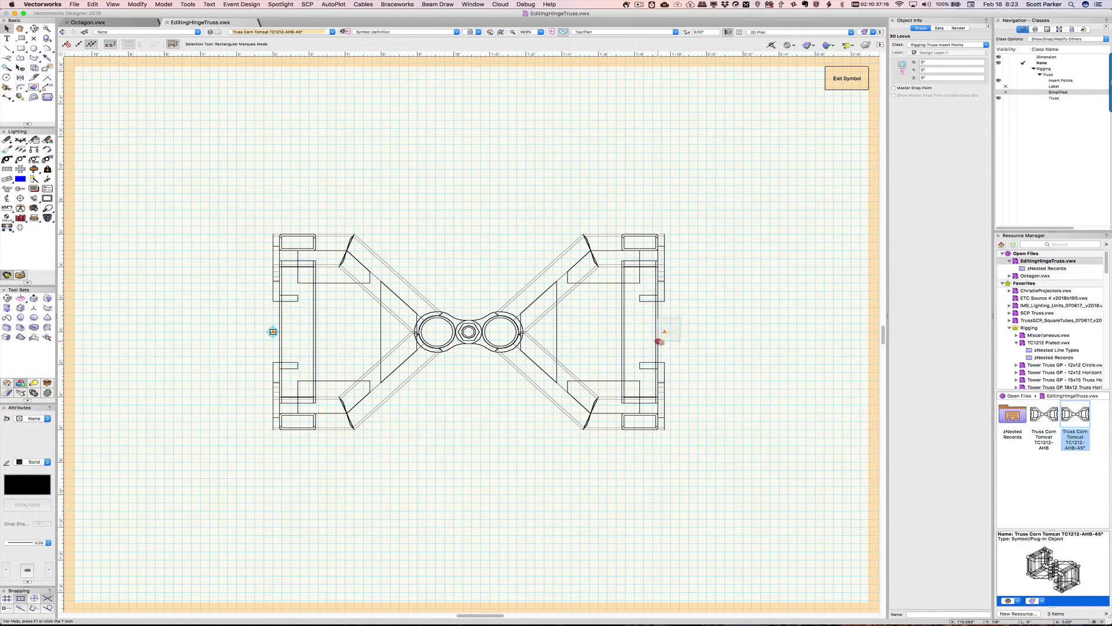
pyautogui.click(664, 333)
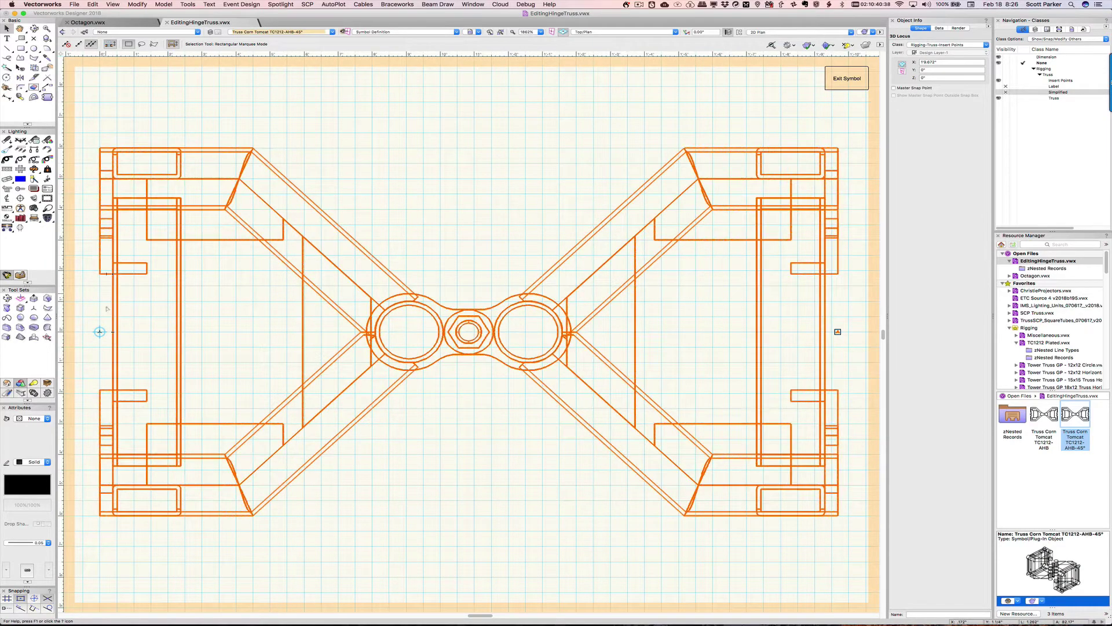
pyautogui.moveTo(99, 331); pyautogui.dragTo(805, 318)
pyautogui.moveTo(825, 265); pyautogui.dragTo(124, 332)
# Step: Draw a horizontal helper line between the left and right insertion points
pyautogui.click(110, 111)
pyautogui.press('2')
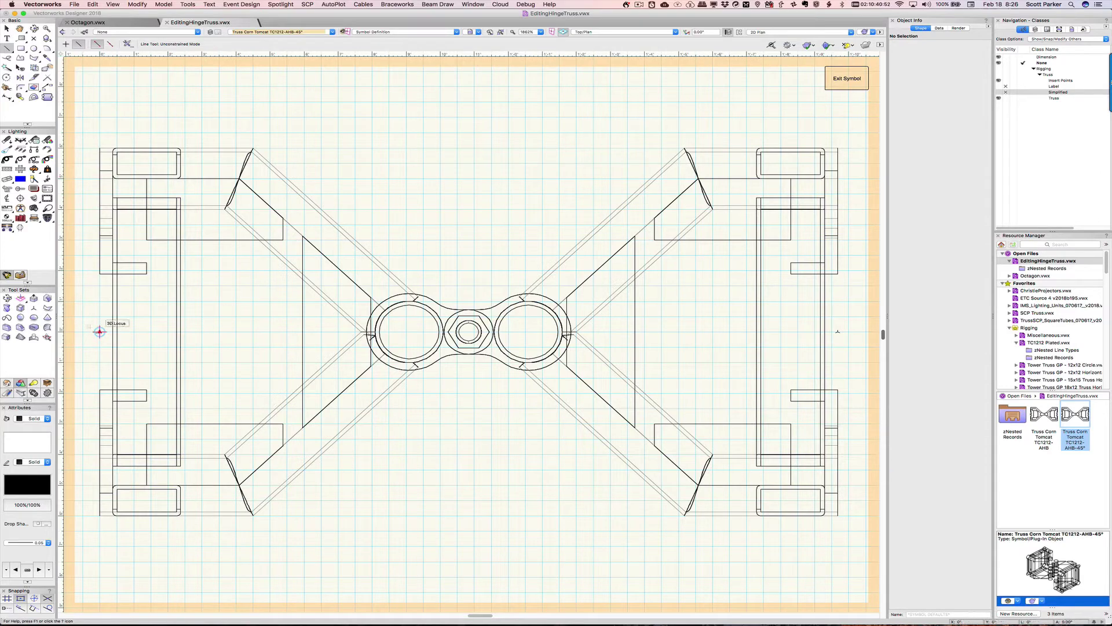
pyautogui.click(99, 332)
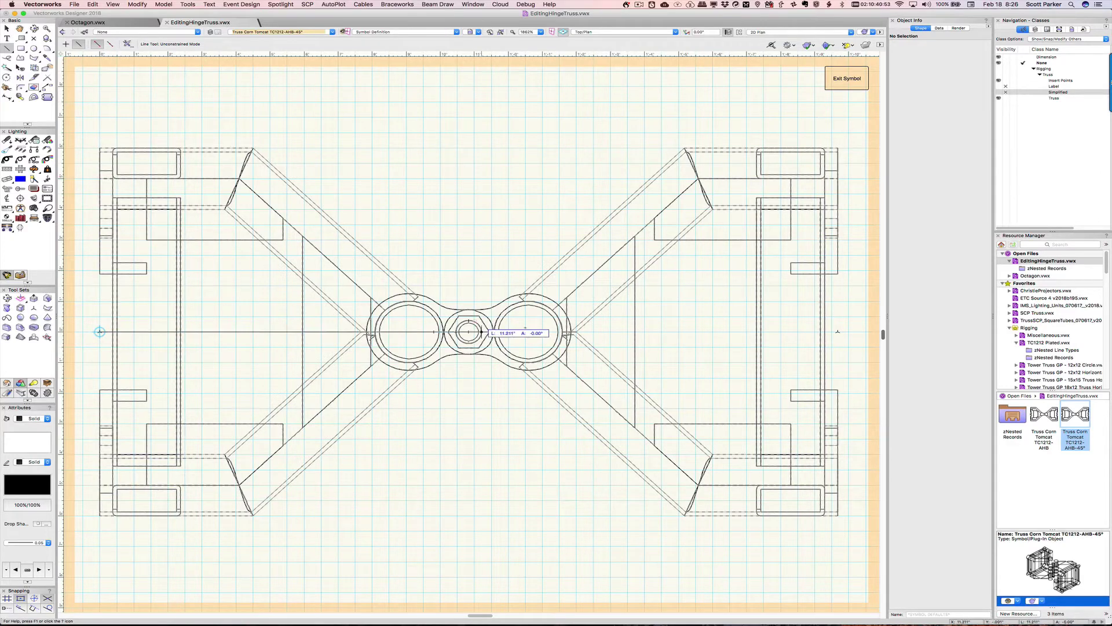
pyautogui.click(837, 332)
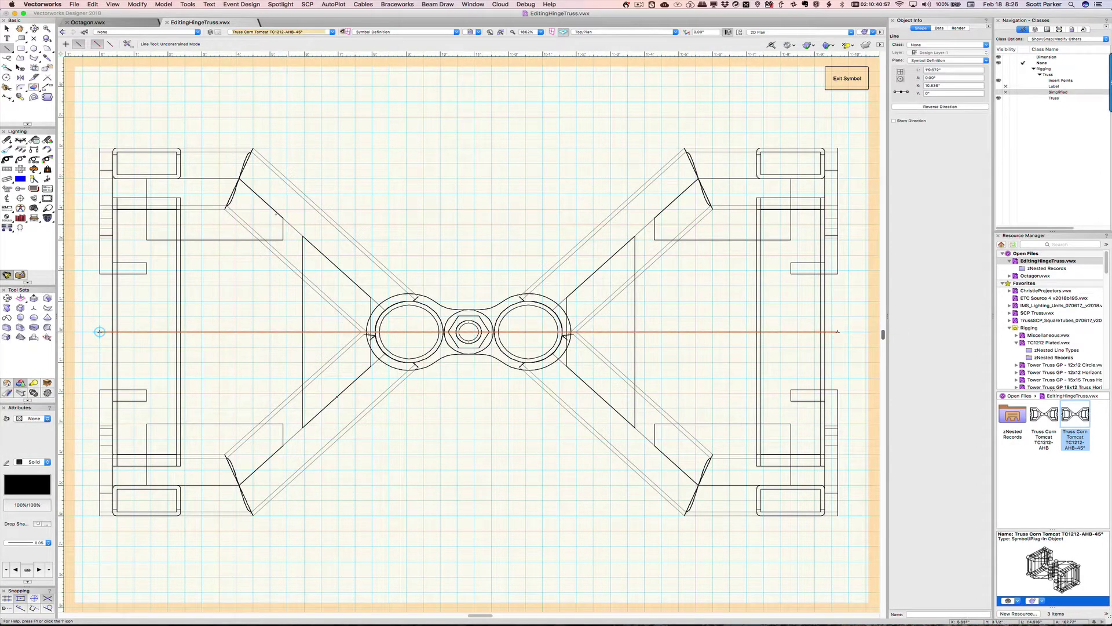
# Step: Draw an unfilled circle of radius .085" centred on the helper line's midpoint
pyautogui.press('6')
pyautogui.scroll(5, 471, 331)
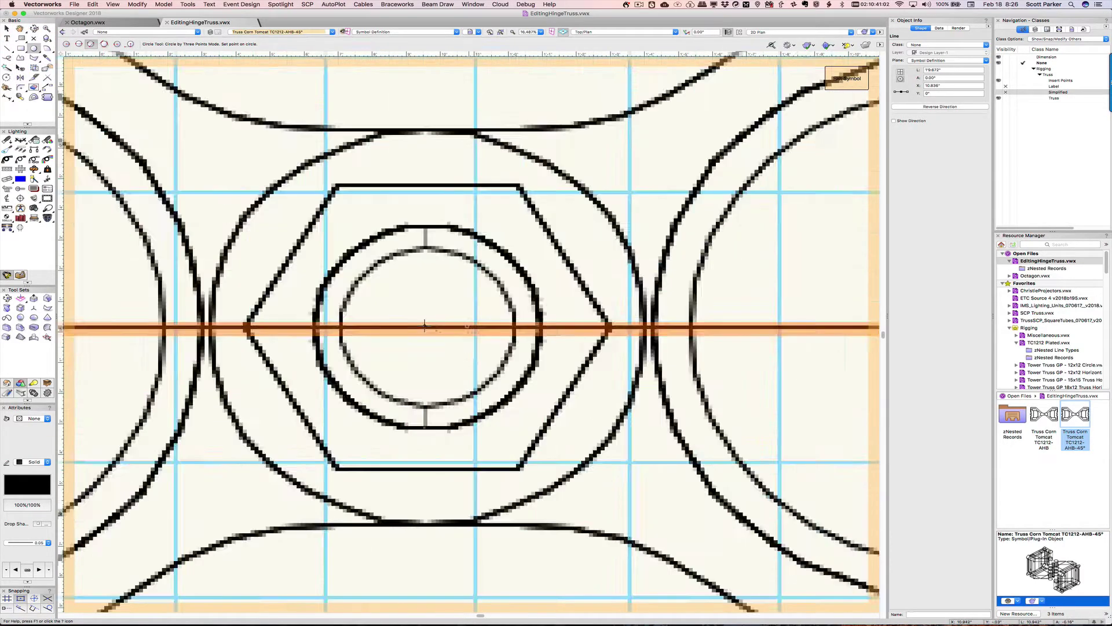
pyautogui.scroll(7, 436, 330)
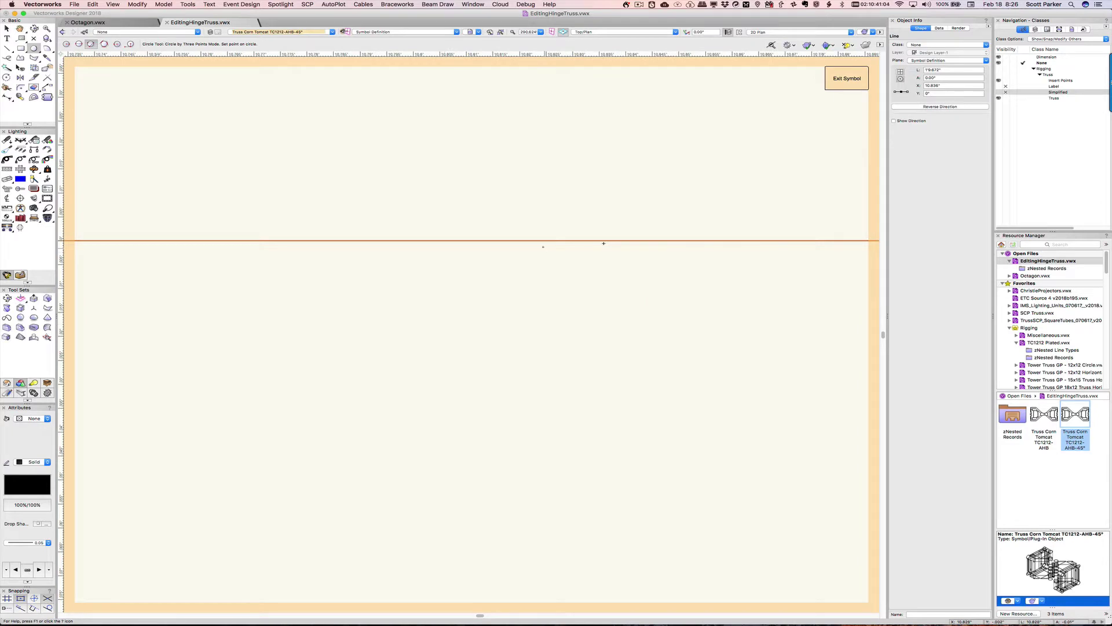
pyautogui.scroll(6, 604, 244)
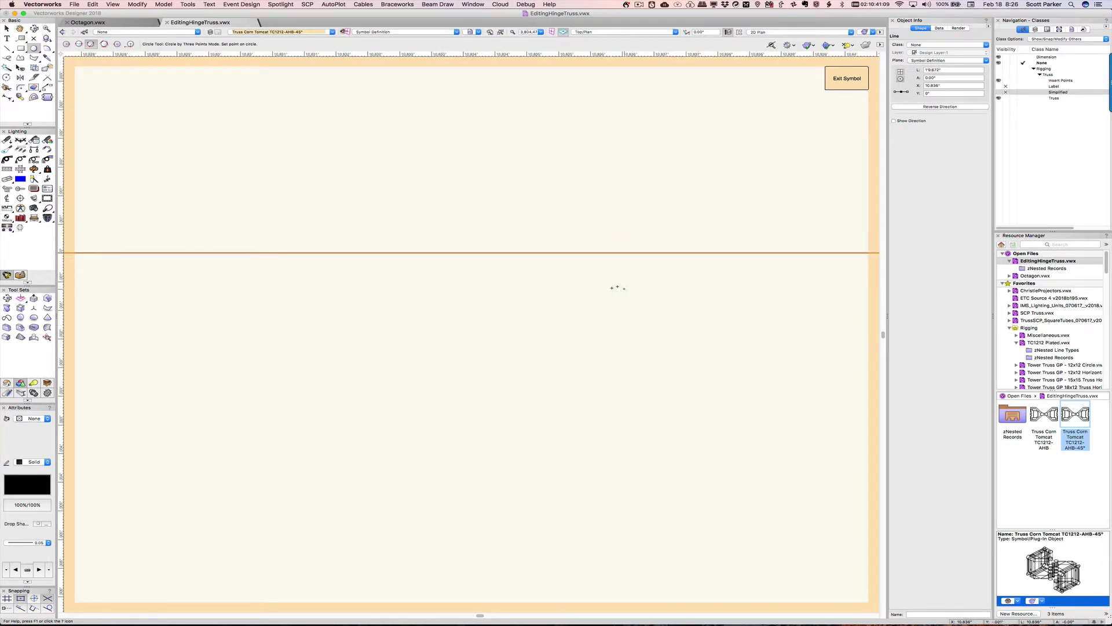
pyautogui.press('space')
pyautogui.moveTo(611, 289); pyautogui.dragTo(494, 323)
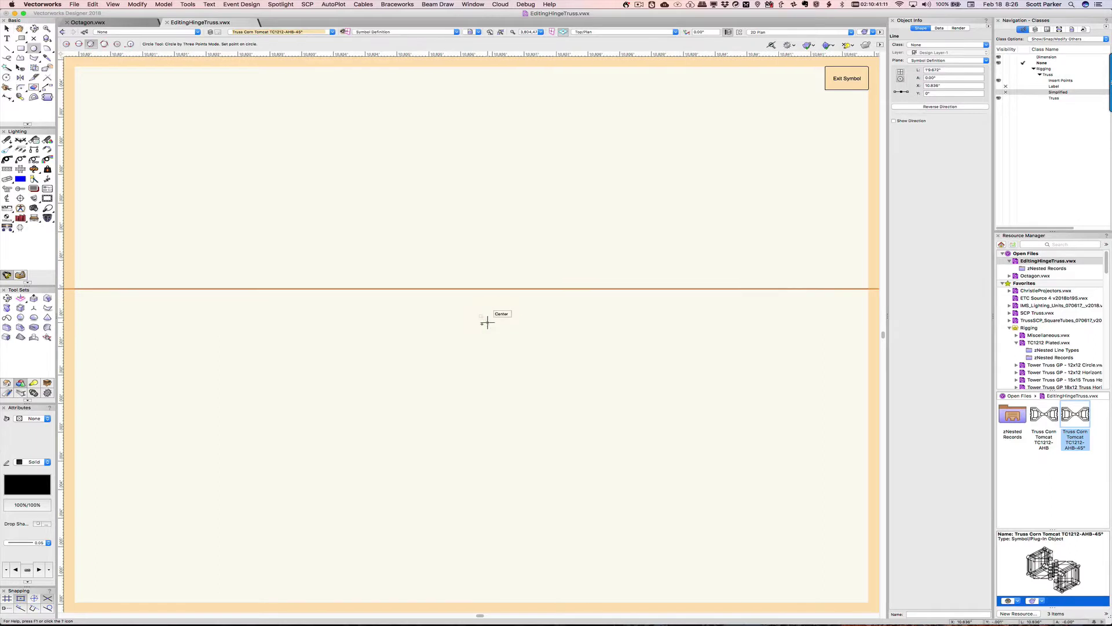
pyautogui.scroll(3, 487, 323)
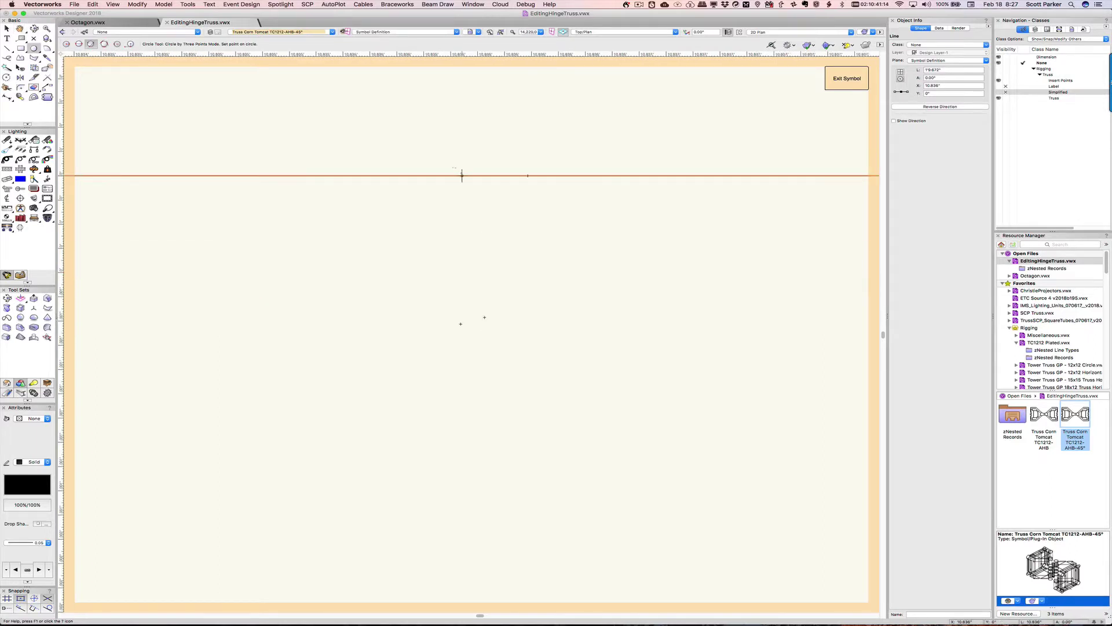
pyautogui.click(528, 176)
pyautogui.scroll(-10, 580, 290)
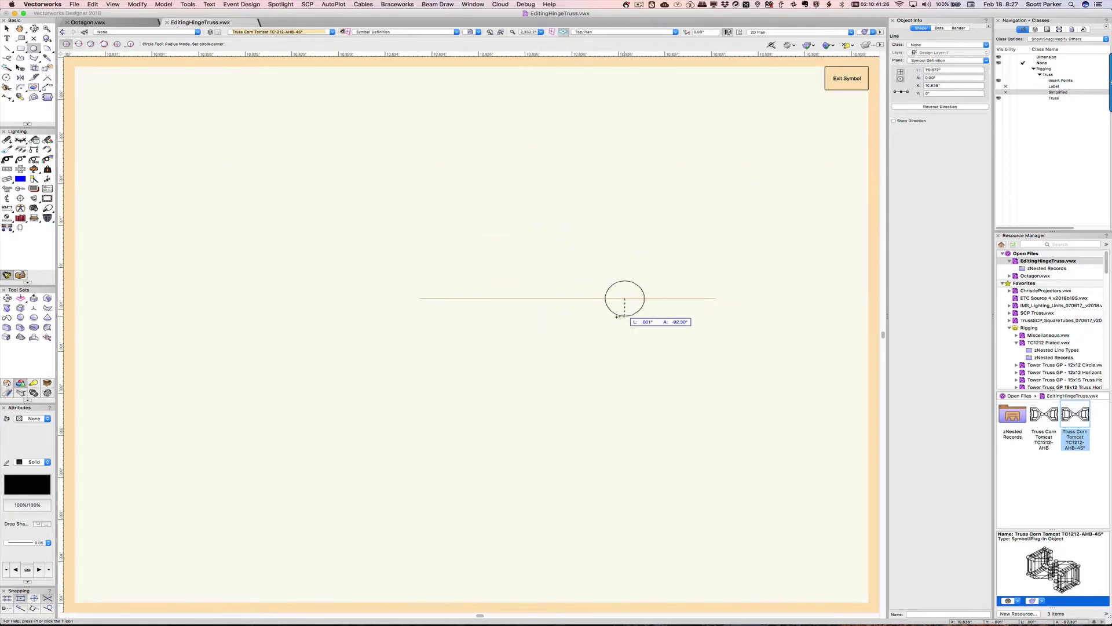
pyautogui.click(624, 312)
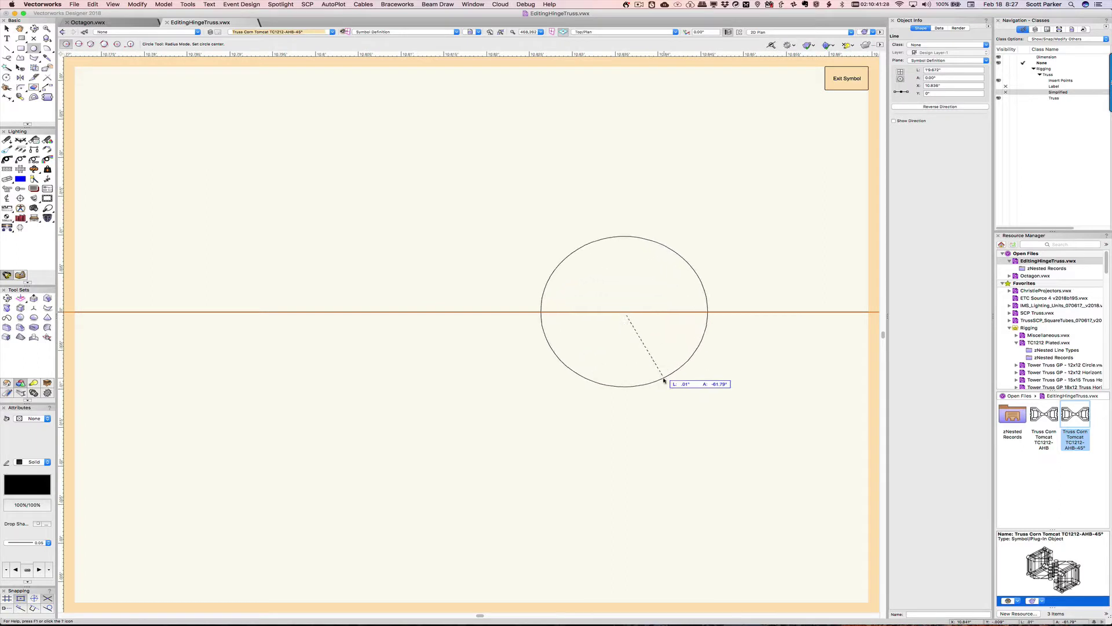
pyautogui.scroll(-5, 666, 380)
pyautogui.scroll(-1, 660, 374)
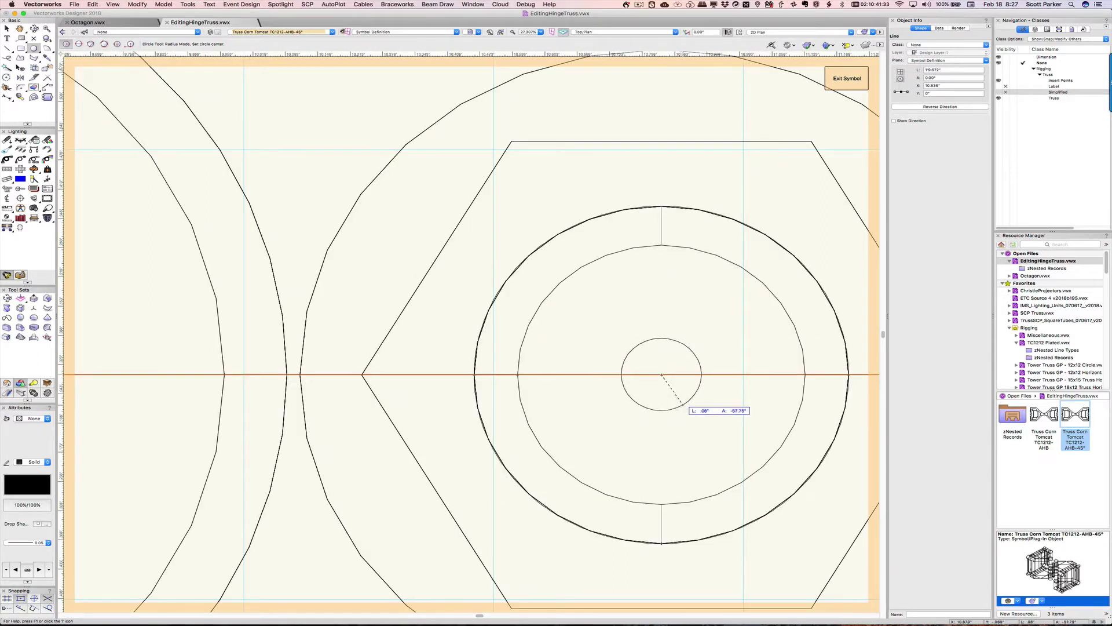
pyautogui.click(679, 408)
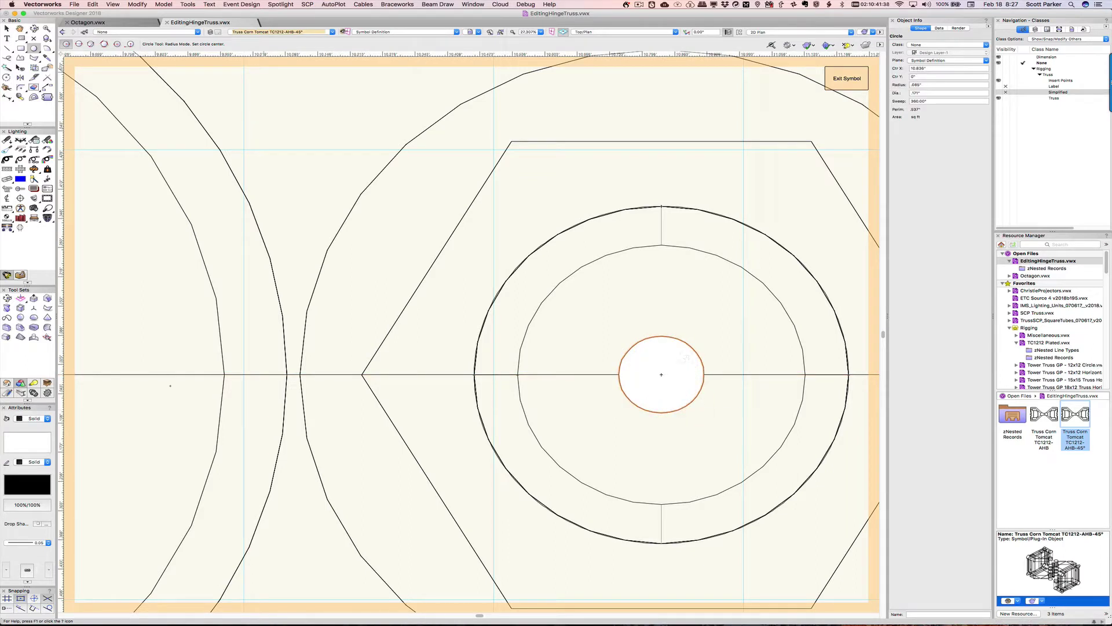
pyautogui.click(41, 419)
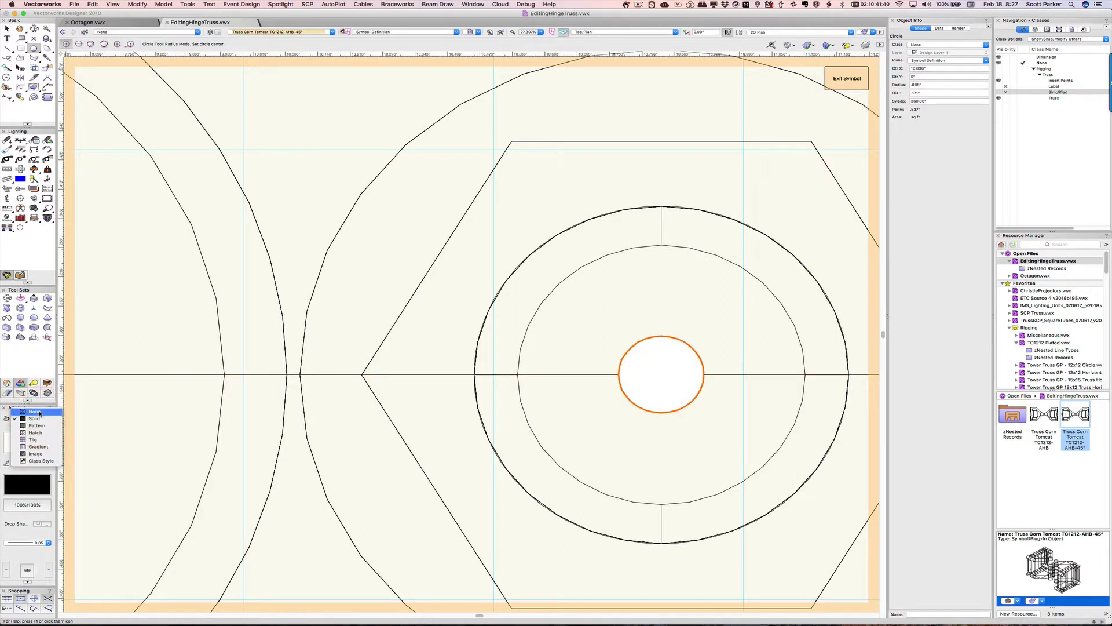
pyautogui.click(38, 410)
# Step: Delete the helper line and place a 2D locus at the circle's centre
pyautogui.press('x')
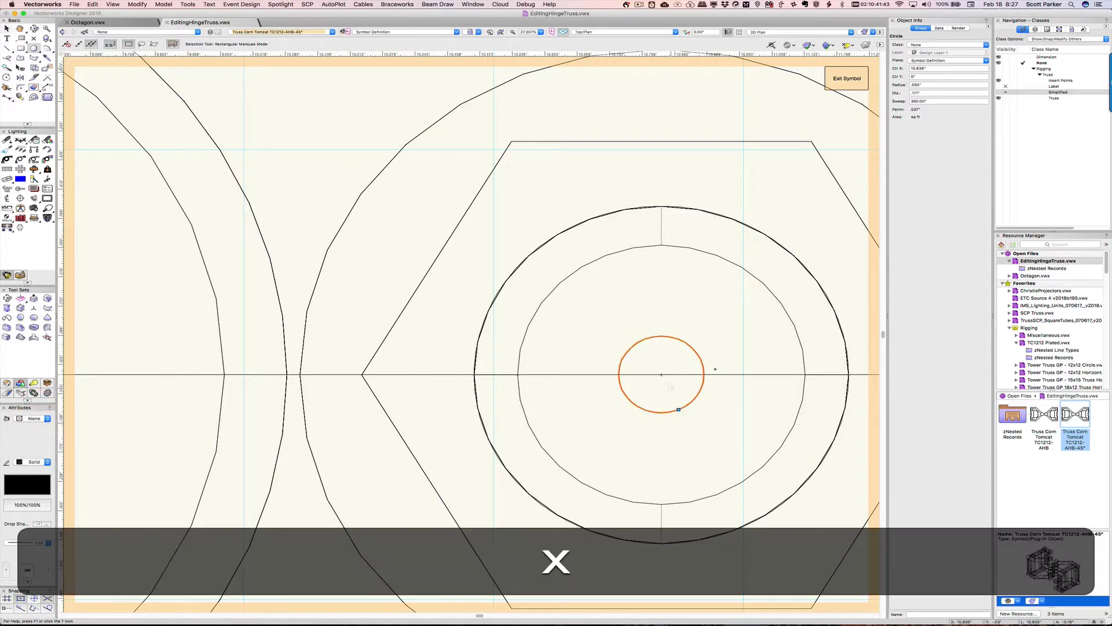
pyautogui.click(738, 375)
pyautogui.press('Delete')
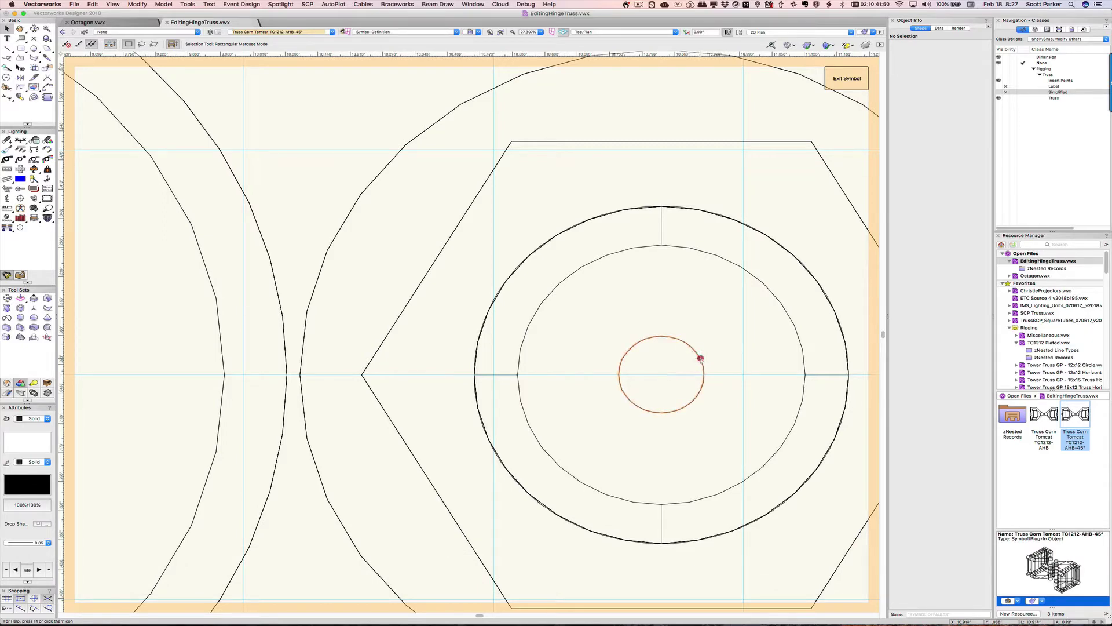
pyautogui.click(701, 358)
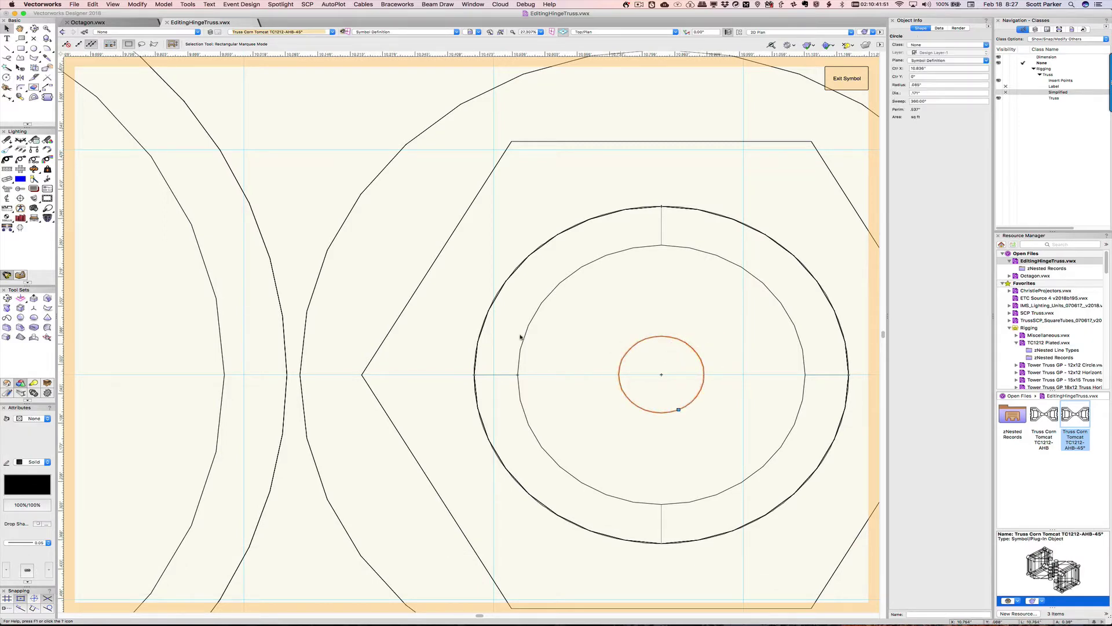
pyautogui.click(34, 38)
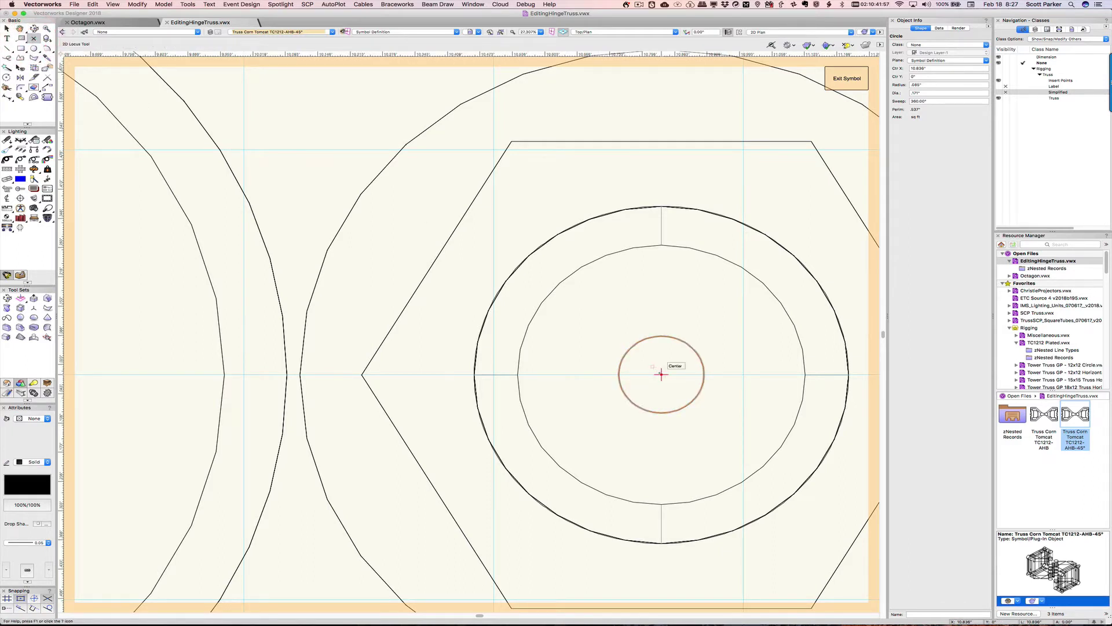
pyautogui.press('super+6')
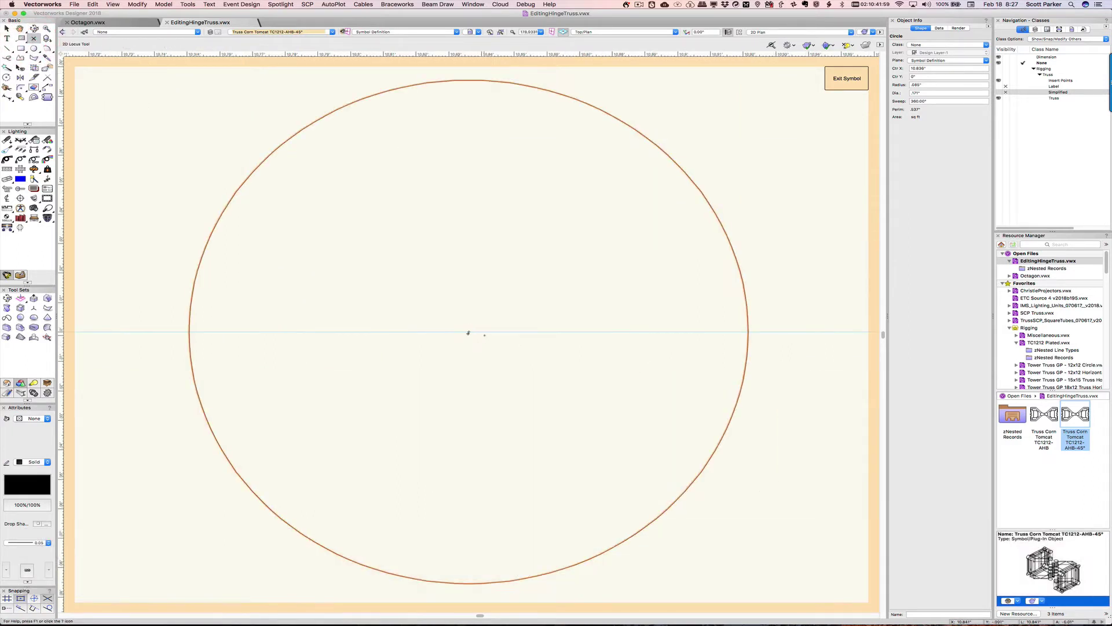
pyautogui.press('z')
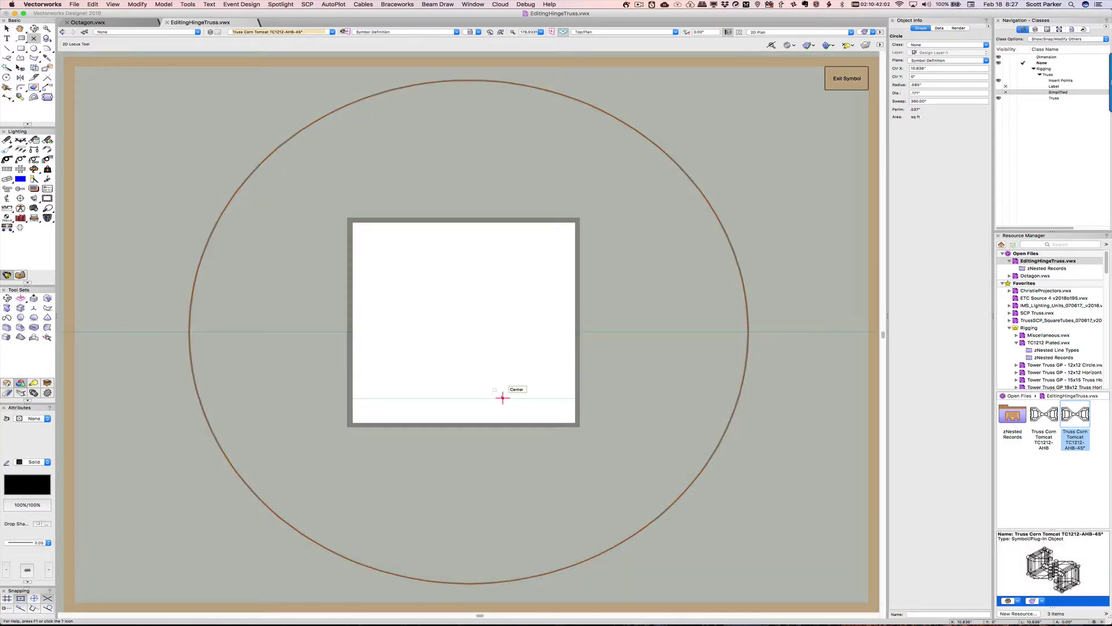
pyautogui.click(502, 398)
pyautogui.press('x')
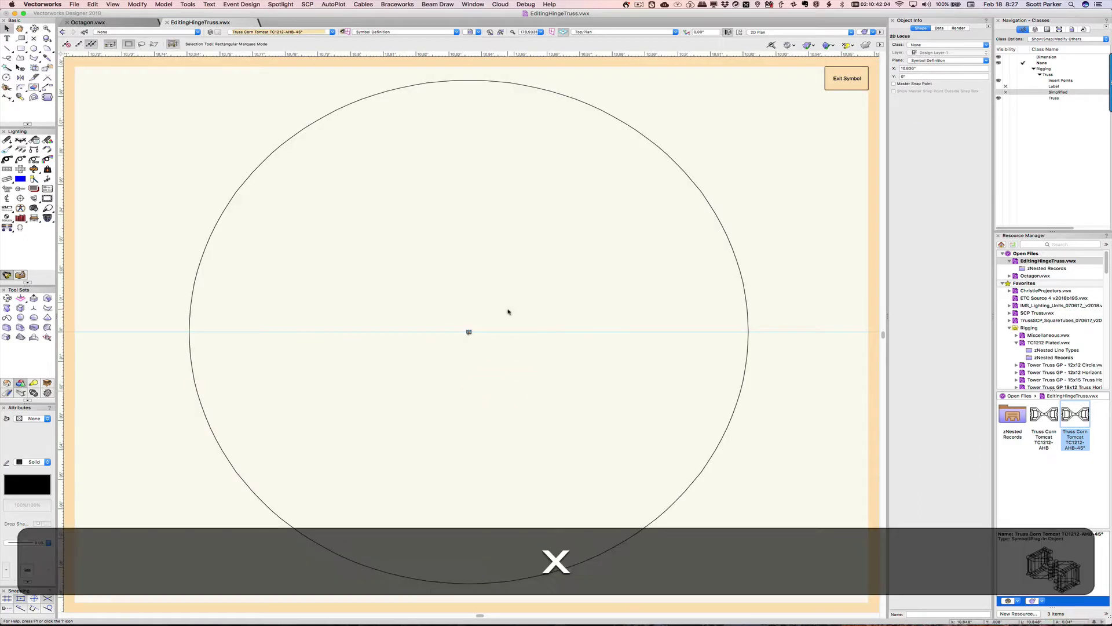
pyautogui.press('super+6')
pyautogui.click(548, 193)
pyautogui.press('super+6')
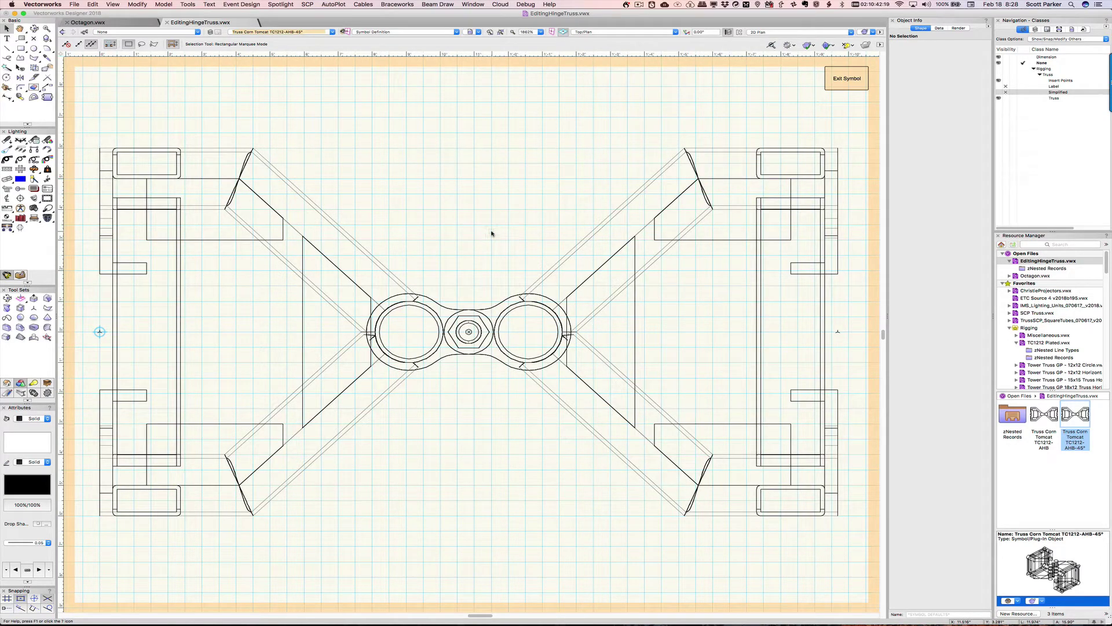
pyautogui.moveTo(490, 230); pyautogui.dragTo(479, 209, button='middle')
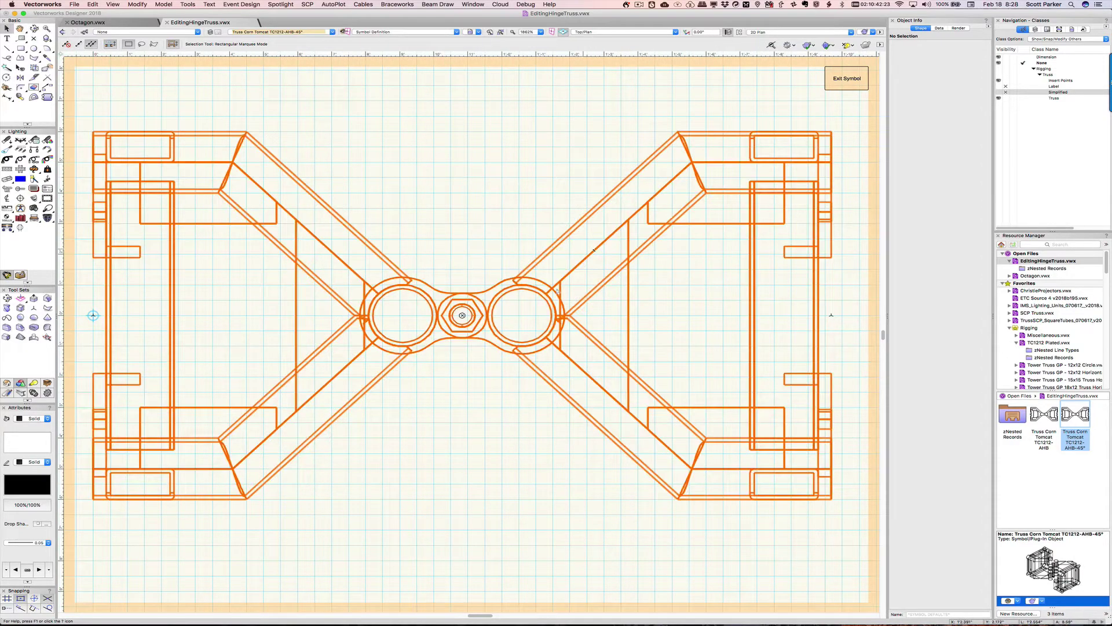
# Step: Abandon a trial split, then duplicate the truss solid in place with Cmd+D
pyautogui.click(285, 169)
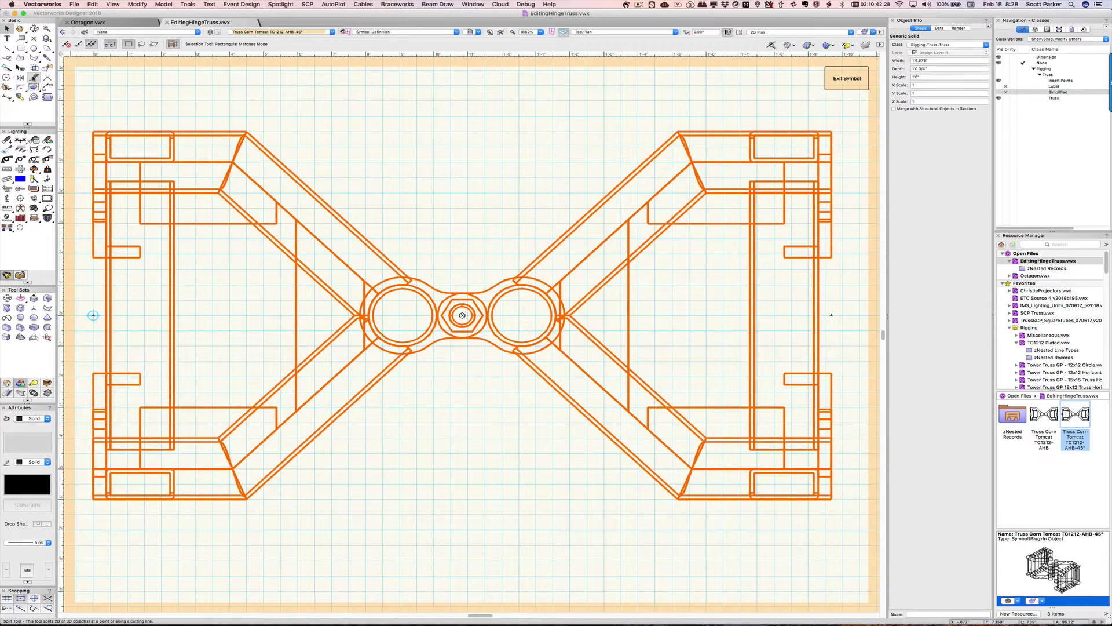
pyautogui.click(33, 77)
pyautogui.click(367, 174)
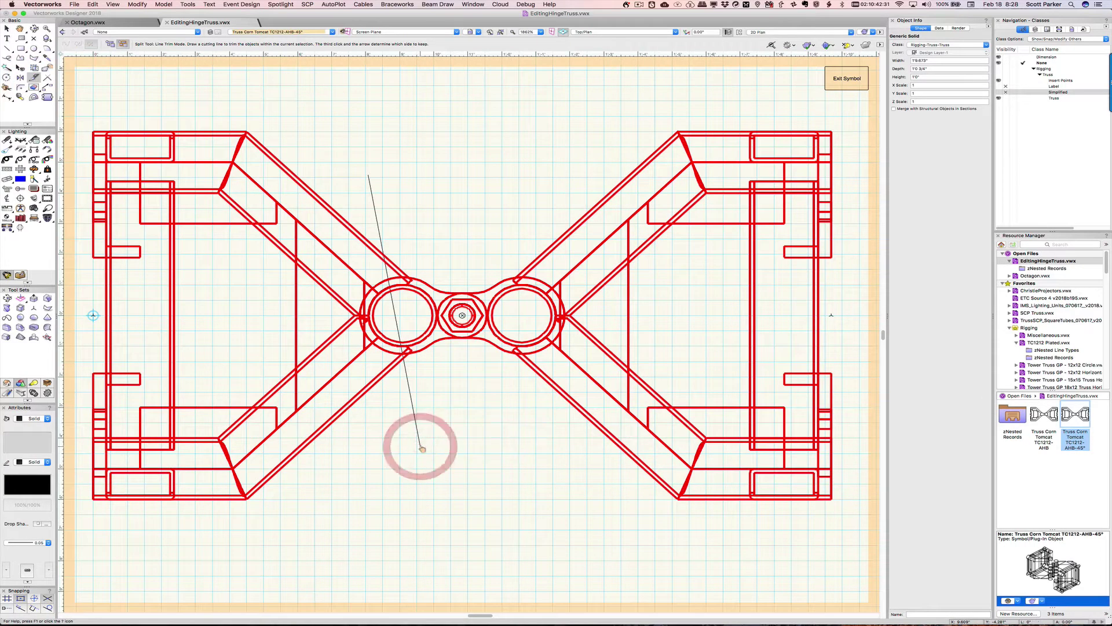
pyautogui.click(434, 442)
pyautogui.press('x')
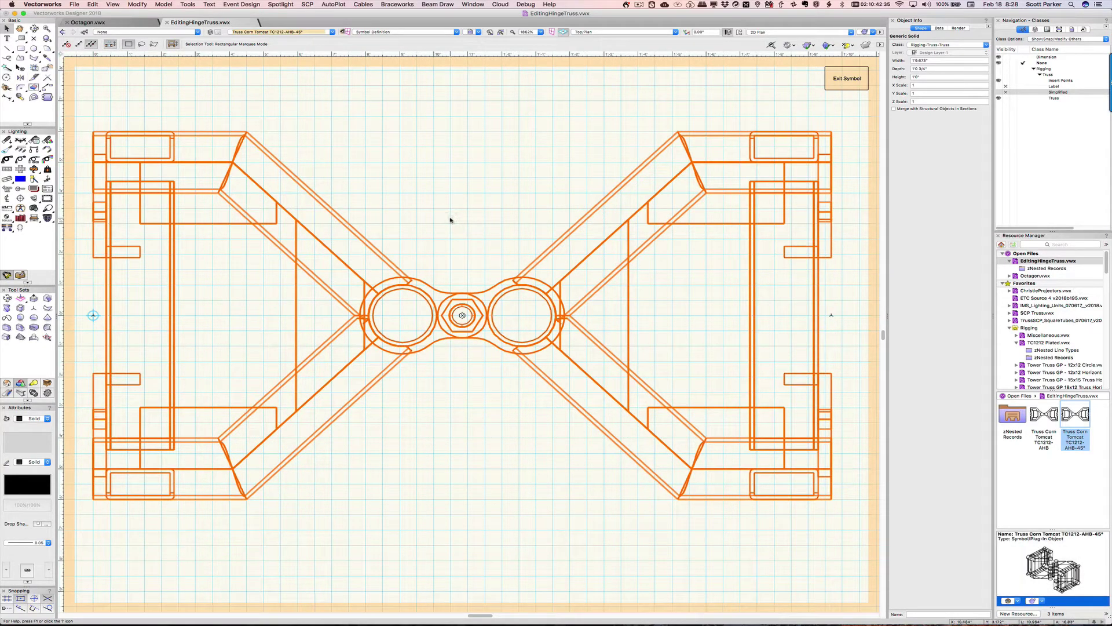
pyautogui.click(533, 176)
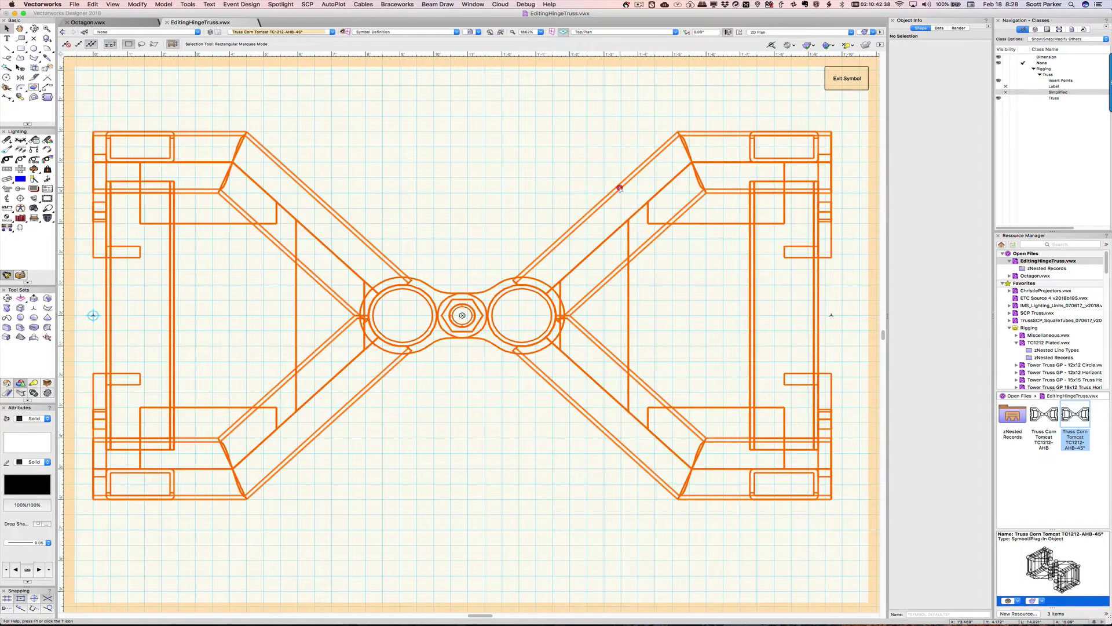
pyautogui.click(620, 188)
pyautogui.press('super+d')
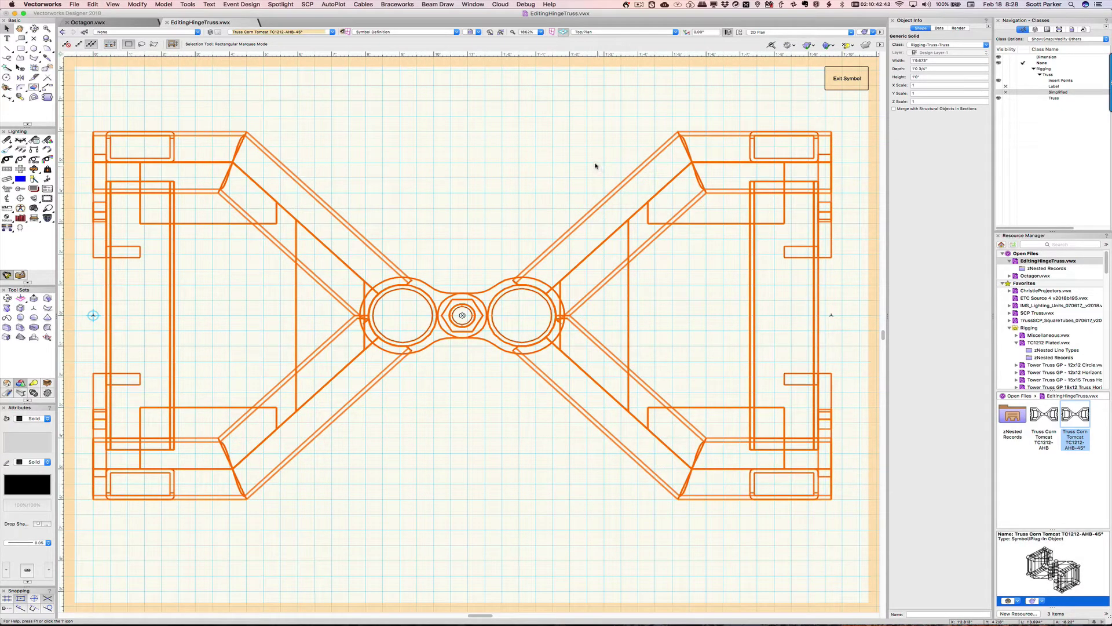
# Step: Draw a rectangle over the truss's right half and extrude it 24" tall
pyautogui.click(559, 177)
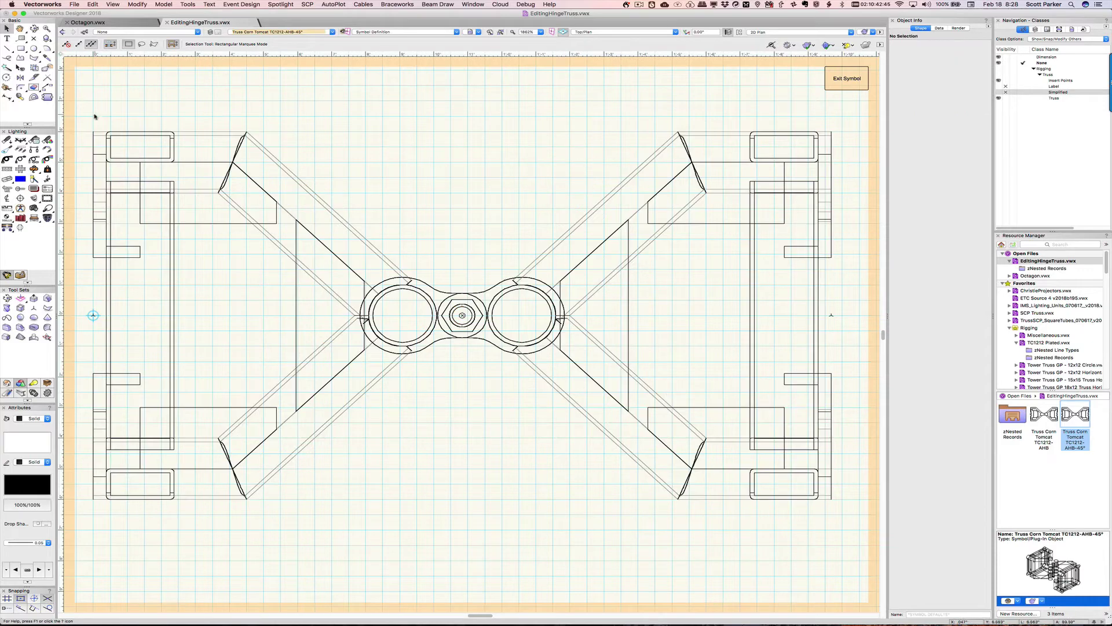
pyautogui.click(20, 48)
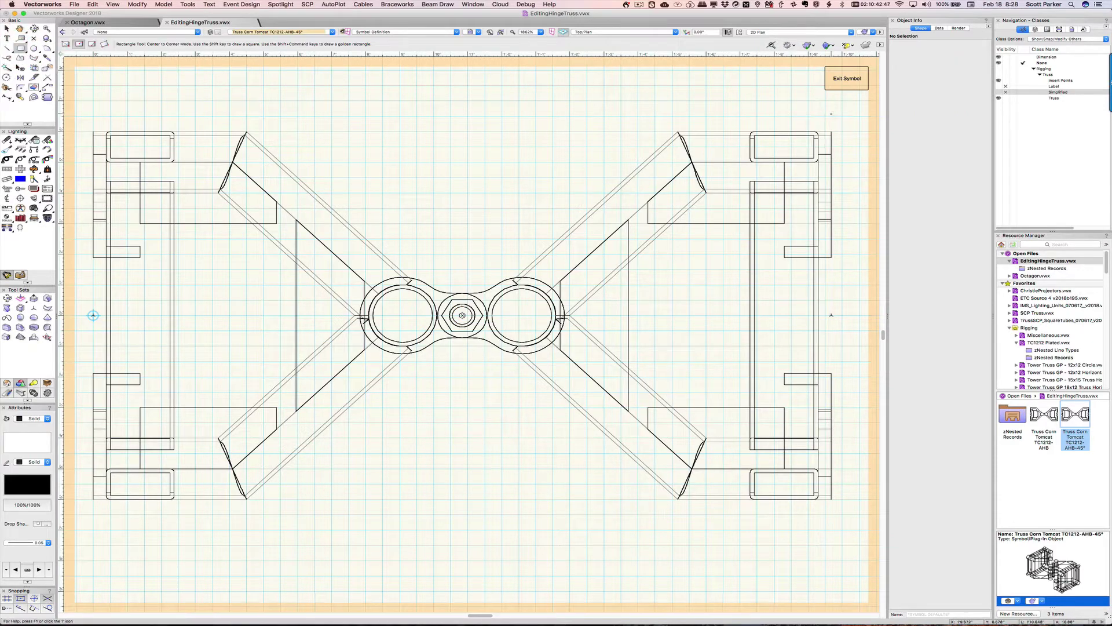
pyautogui.click(840, 111)
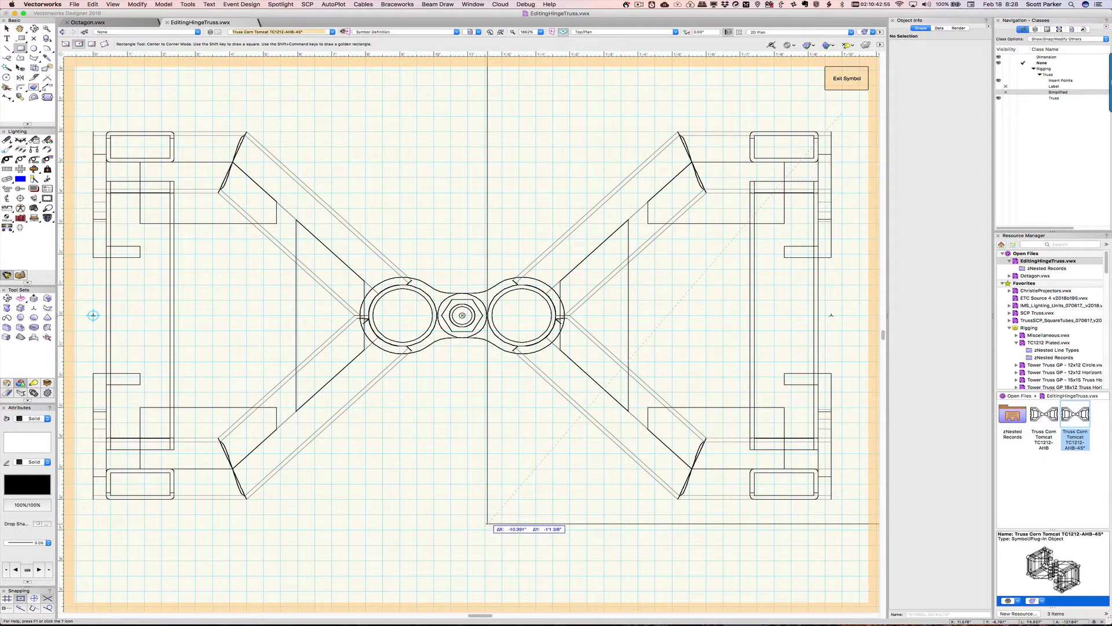
pyautogui.click(486, 523)
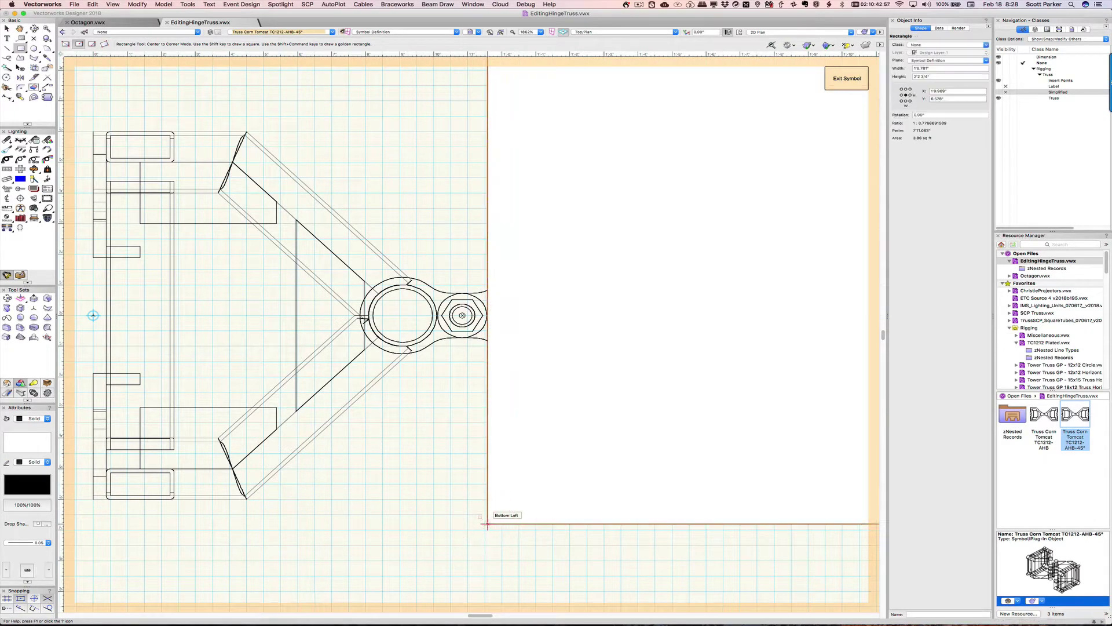
pyautogui.press('super+e')
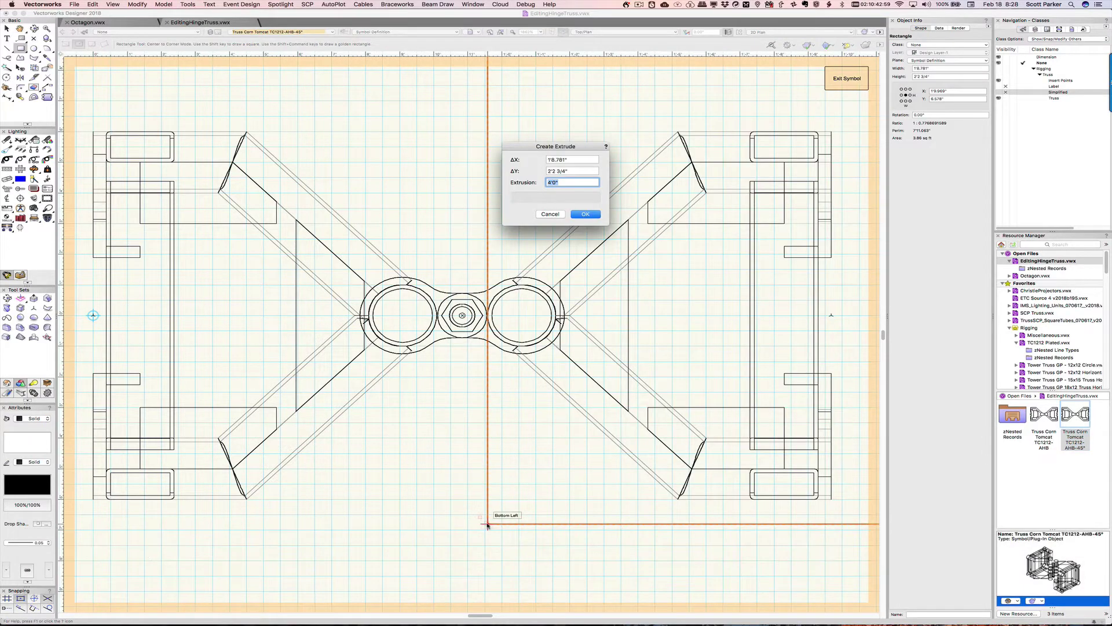
pyautogui.write('24')
pyautogui.press('Return')
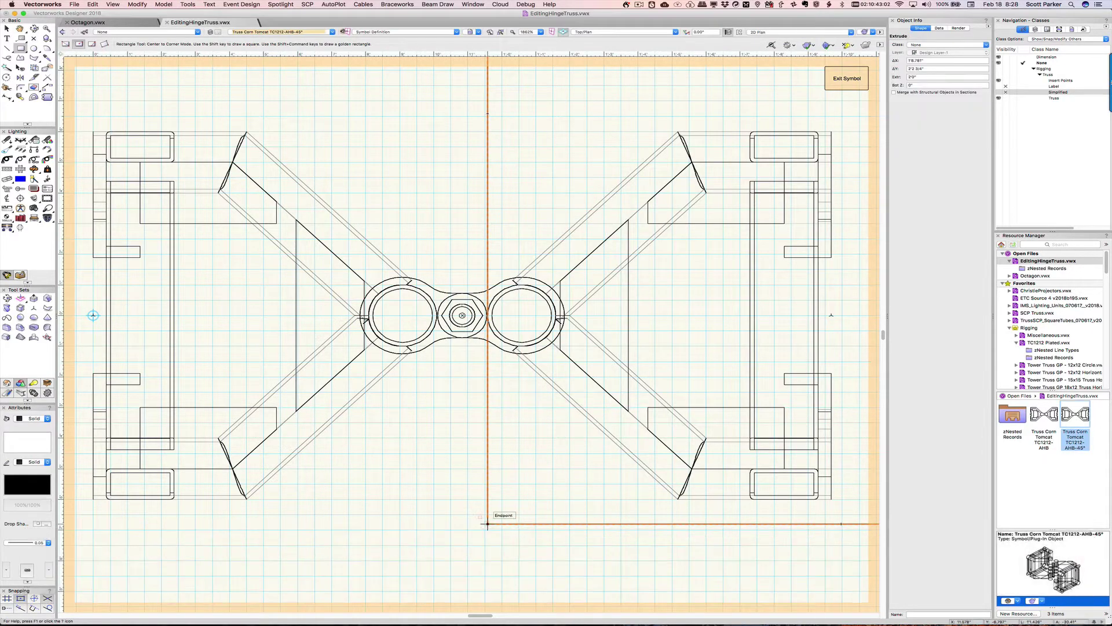
# Step: In Front view, set the extrude's bottom Z to -4", then return to Top/Plan
pyautogui.press('2')
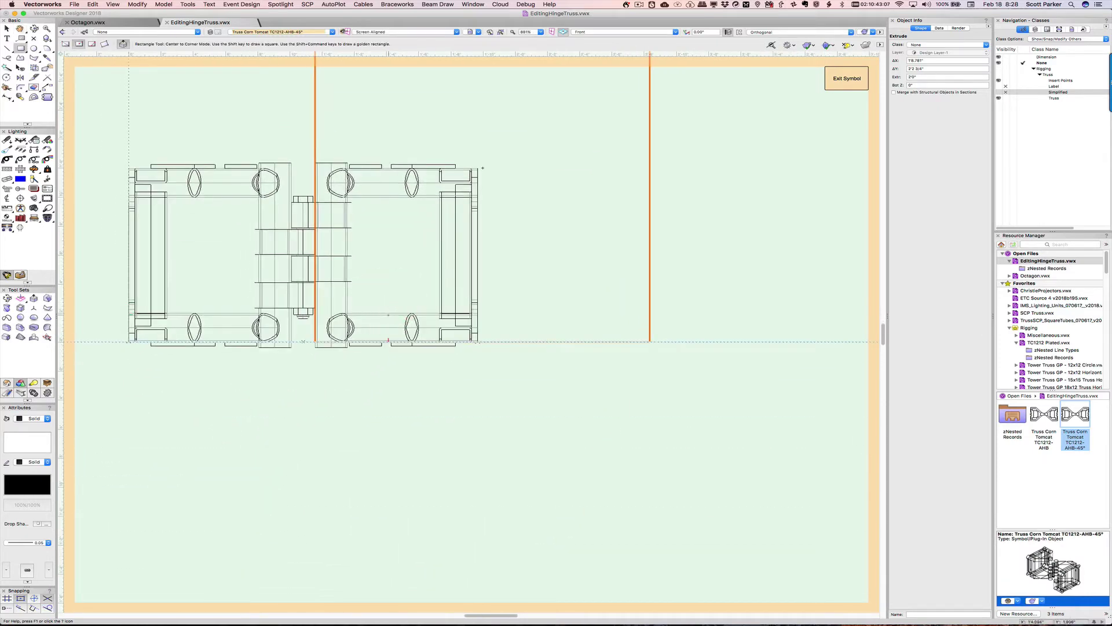
pyautogui.scroll(2, 315, 343)
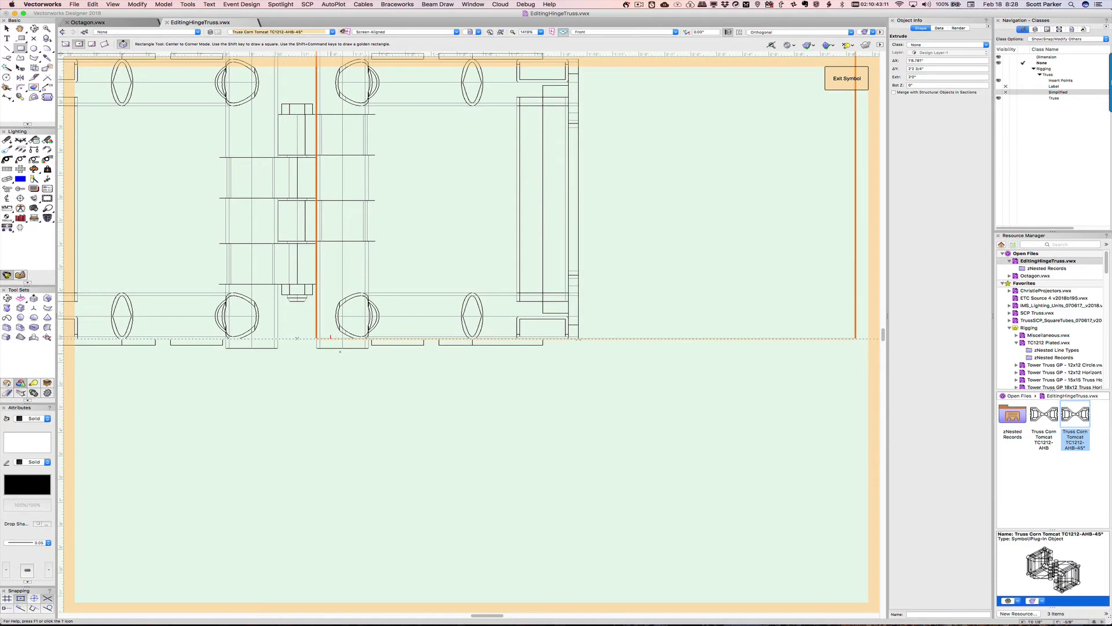
pyautogui.press('x')
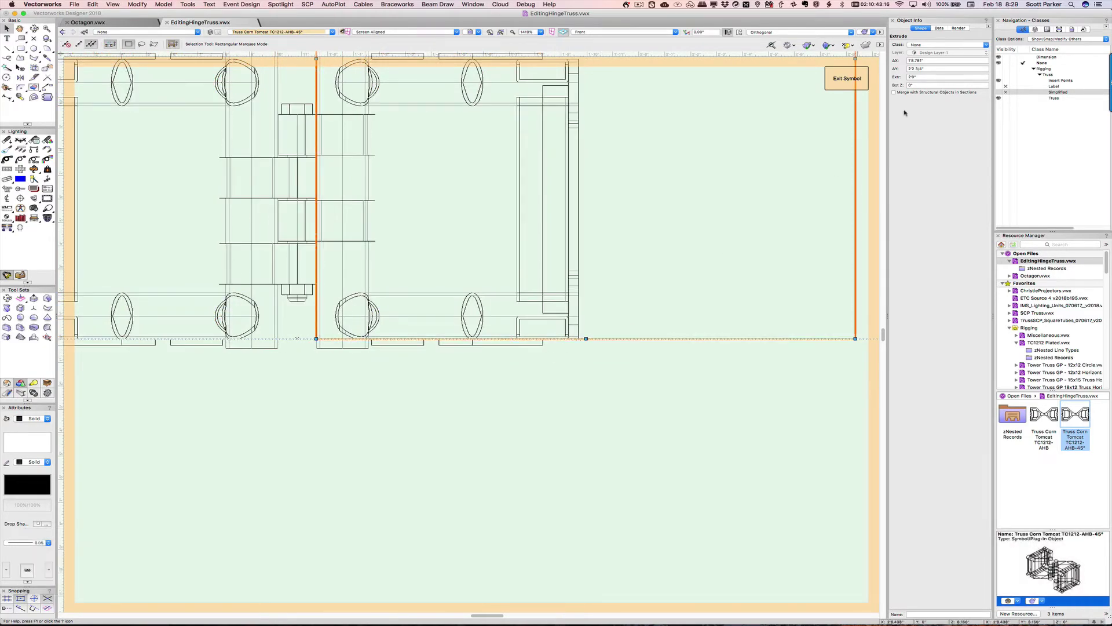
pyautogui.click(917, 85)
pyautogui.write('-4')
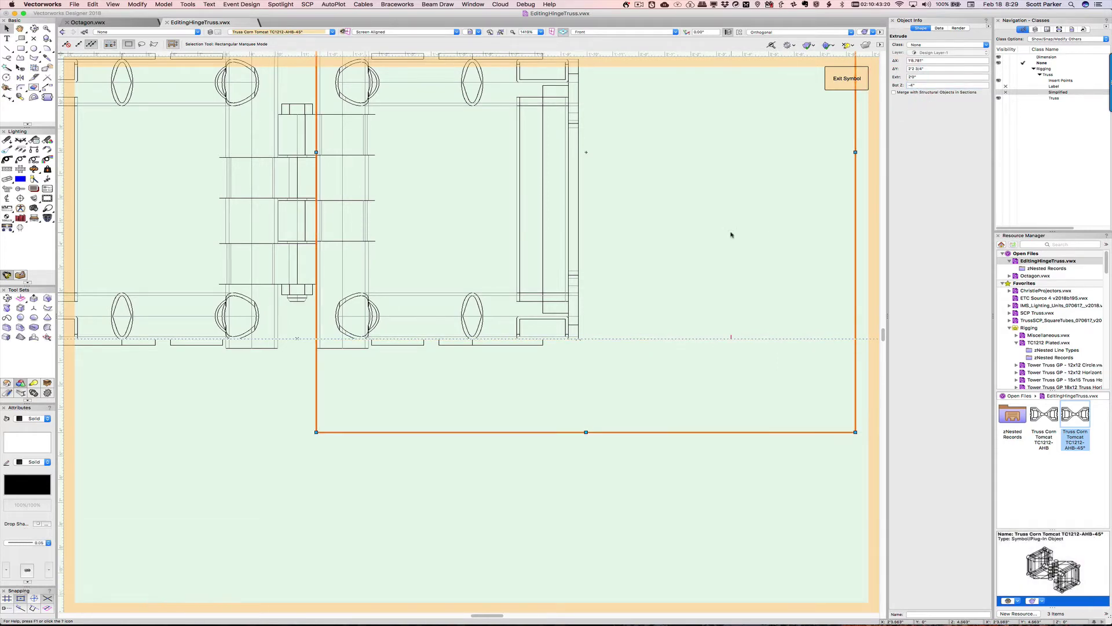
pyautogui.press('super+6')
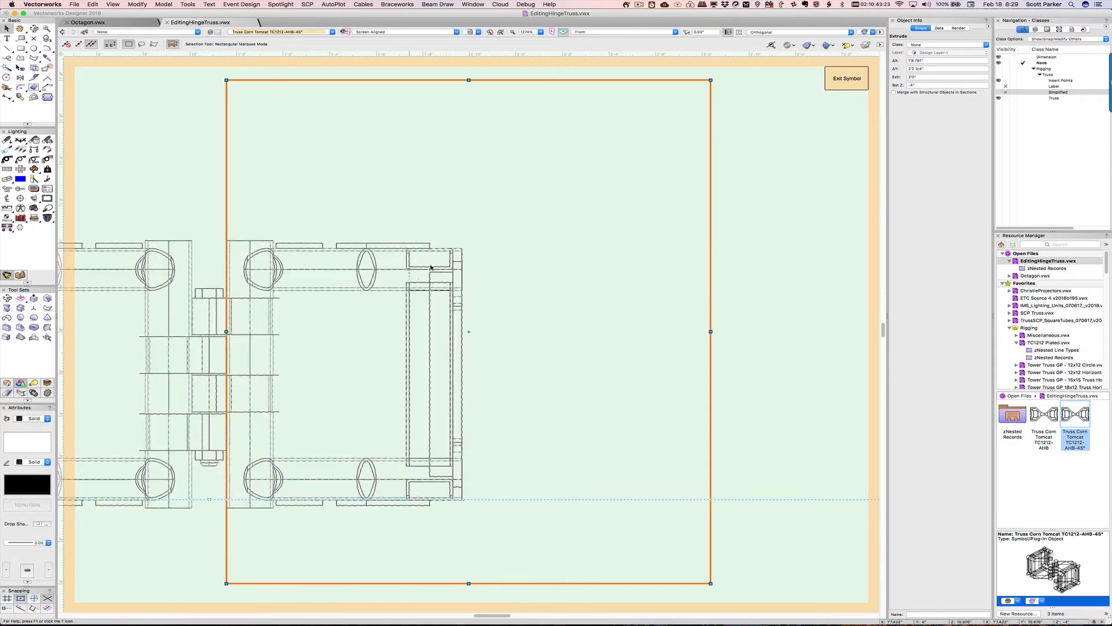
pyautogui.press('0')
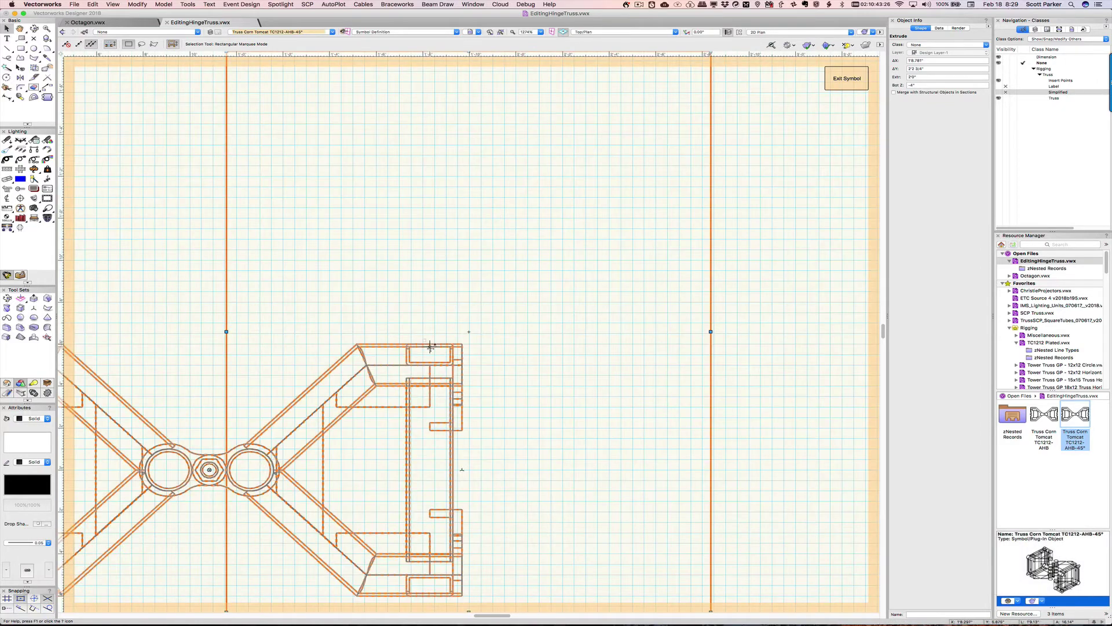
# Step: Subtract the box from one truss copy with Subtract Solids, retaining the box
pyautogui.keyDown('shift'); pyautogui.click(429, 343); pyautogui.keyUp('shift')
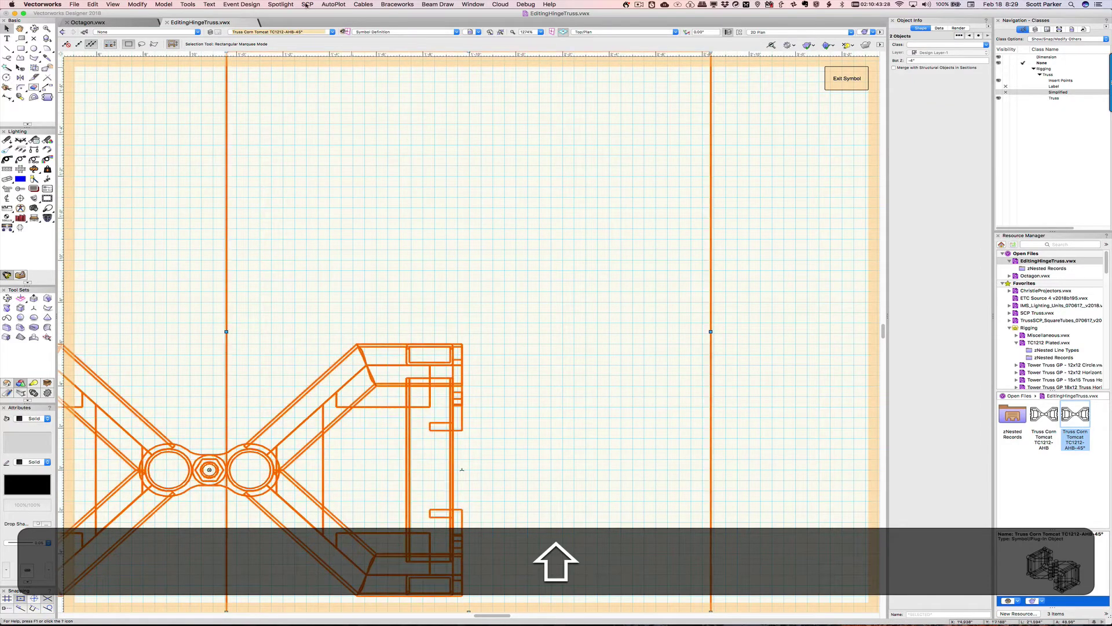
pyautogui.click(138, 4)
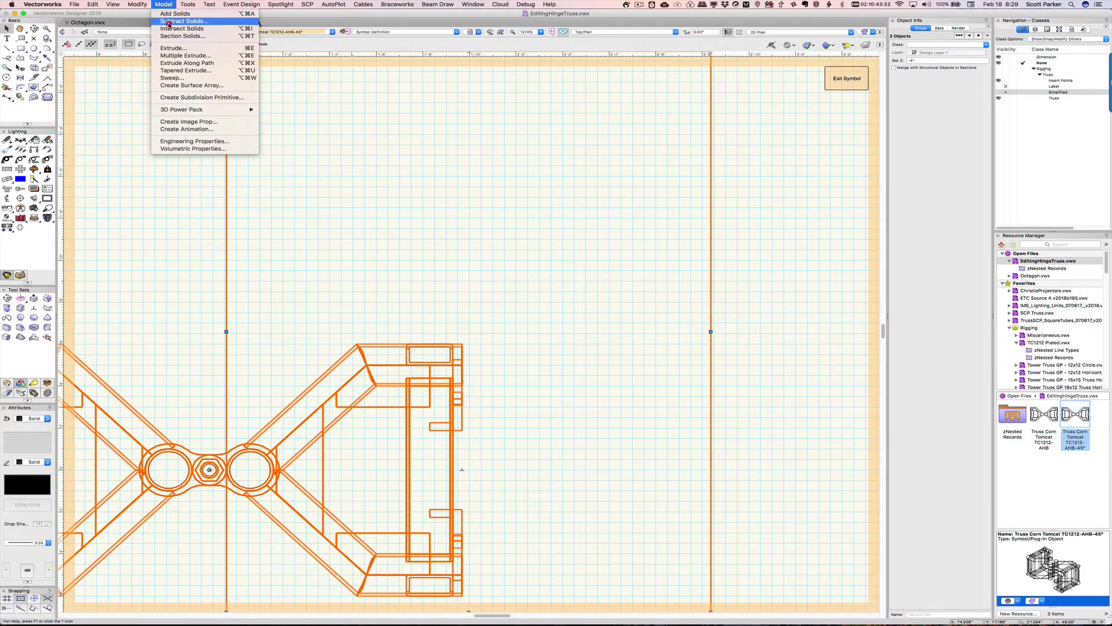
pyautogui.click(168, 21)
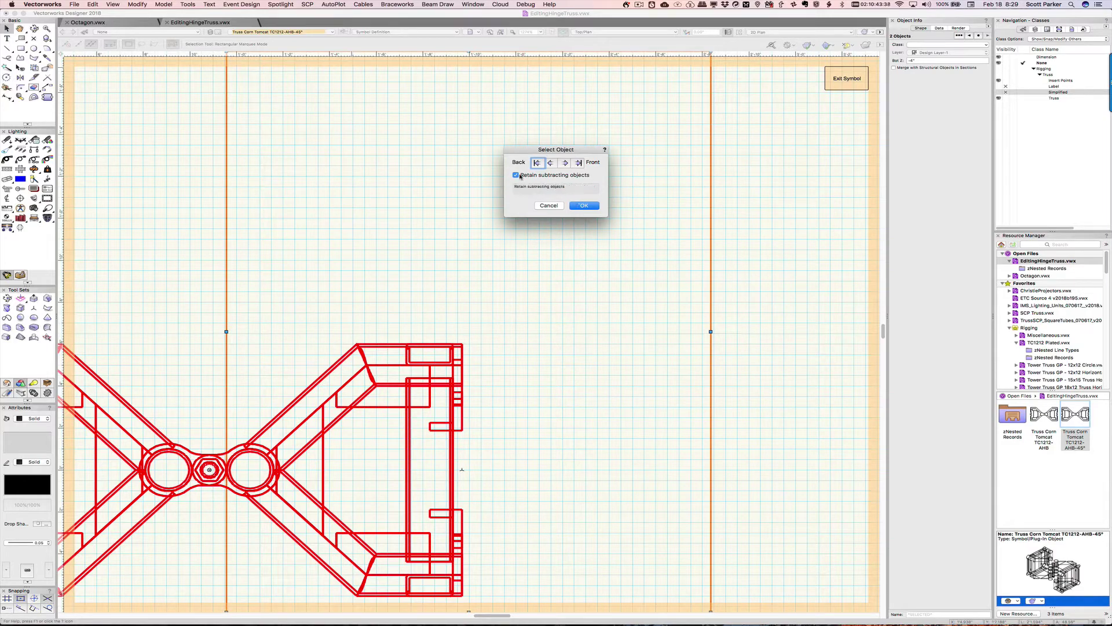
pyautogui.click(583, 206)
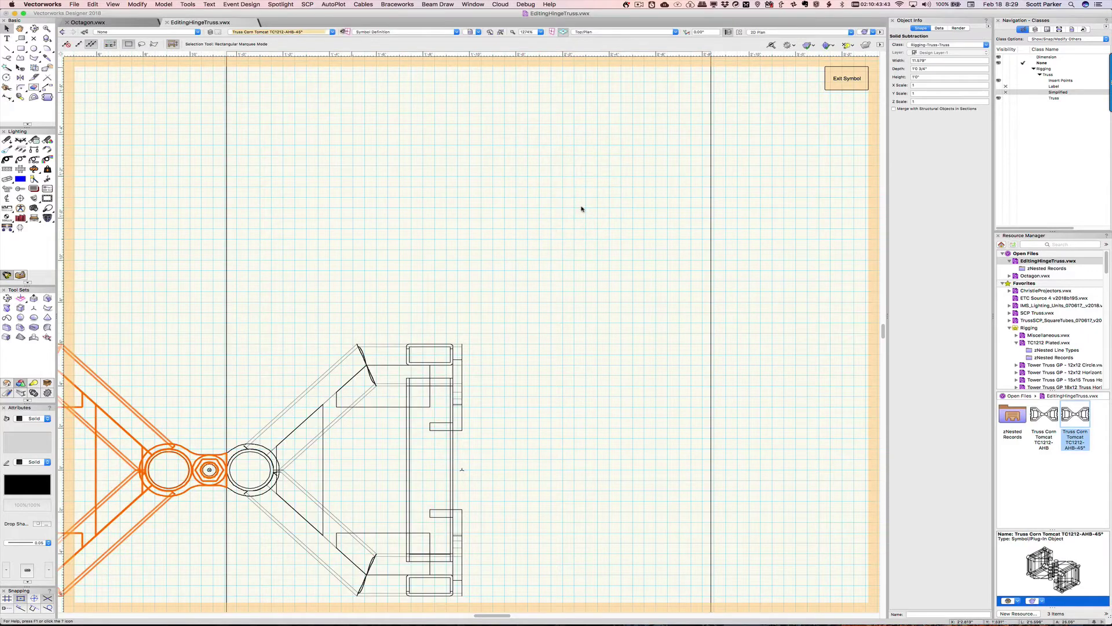
pyautogui.moveTo(430, 318); pyautogui.dragTo(738, 154, button='middle')
# Step: Move the cutting box left so its edge snaps .342" over onto the hinge's hex endpoint
pyautogui.keyDown('shift'); pyautogui.click(644, 220); pyautogui.keyUp('shift')
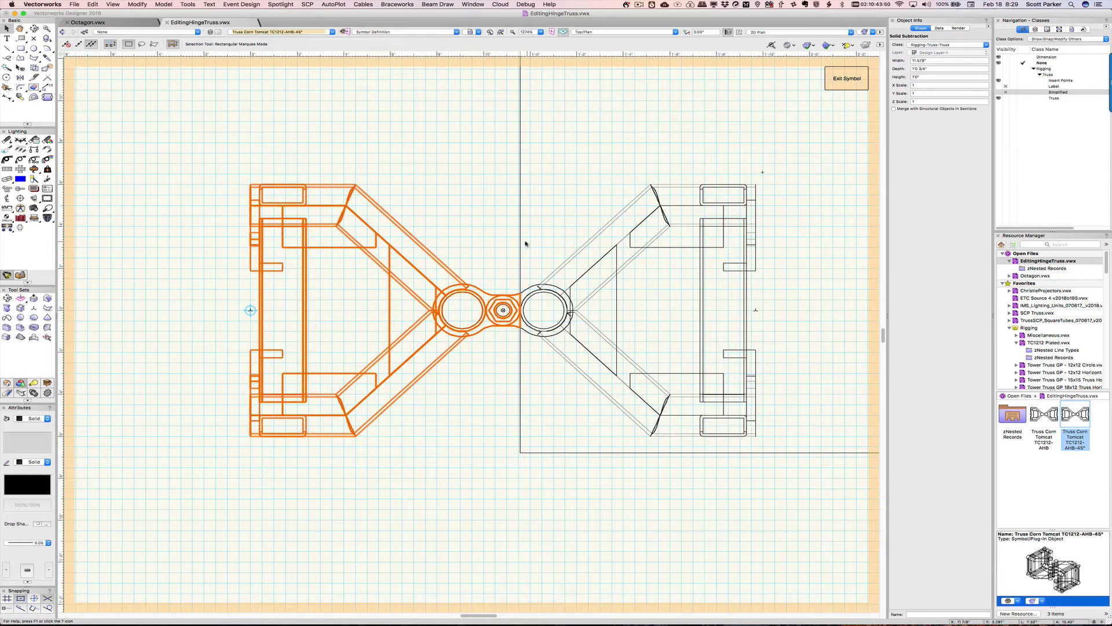
pyautogui.keyDown('shift'); pyautogui.moveTo(520, 239); pyautogui.dragTo(217, 251); pyautogui.keyUp('shift')
pyautogui.scroll(4, 703, 308)
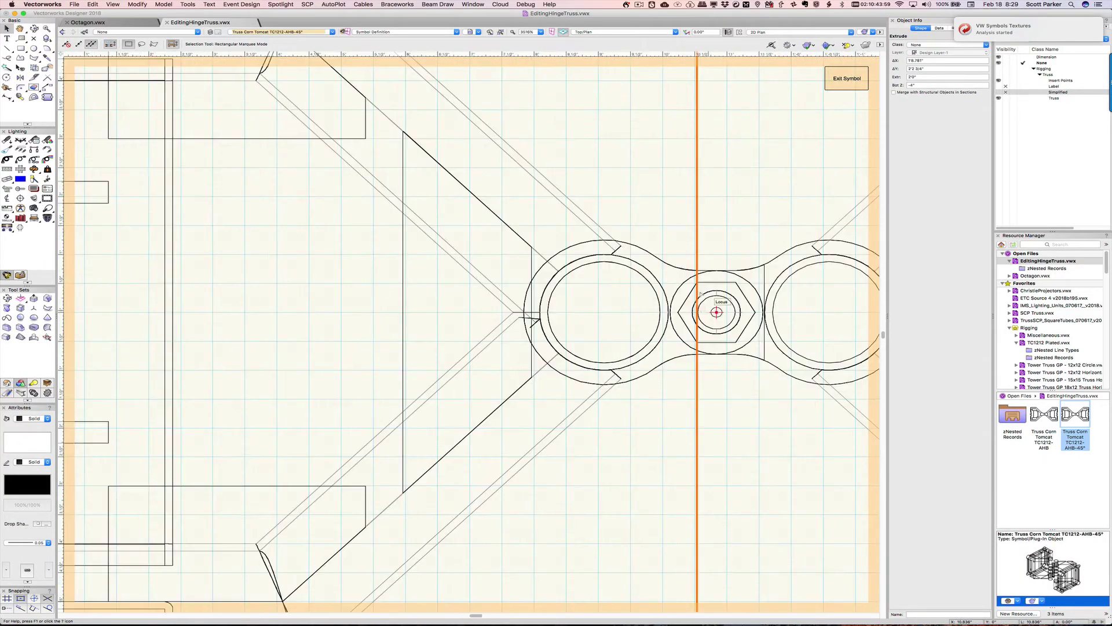
pyautogui.moveTo(690, 266); pyautogui.dragTo(670, 264)
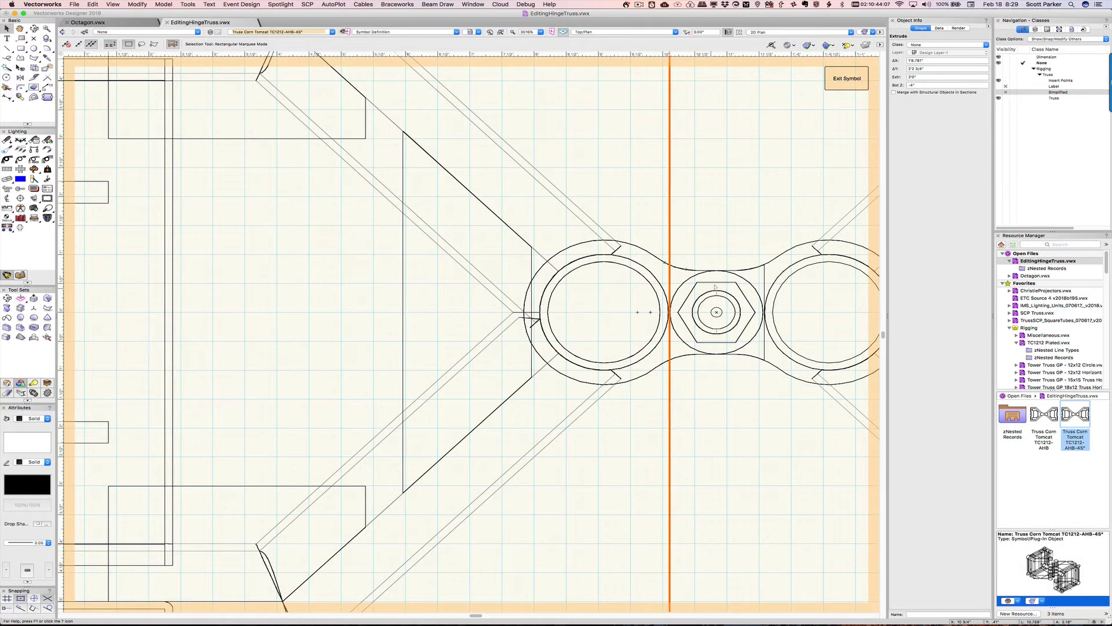
pyautogui.click(590, 297)
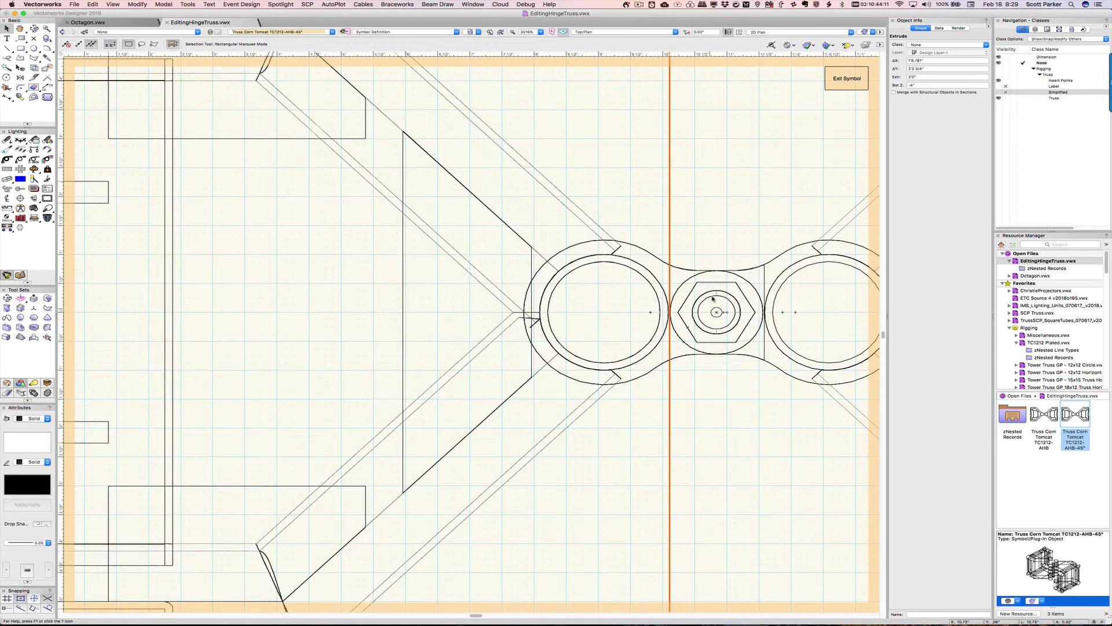
# Step: Zoom to fit the whole truss and select the uncut truss copy together with the cutting box
pyautogui.keyDown('shift'); pyautogui.click(628, 241); pyautogui.keyUp('shift')
pyautogui.click(819, 202)
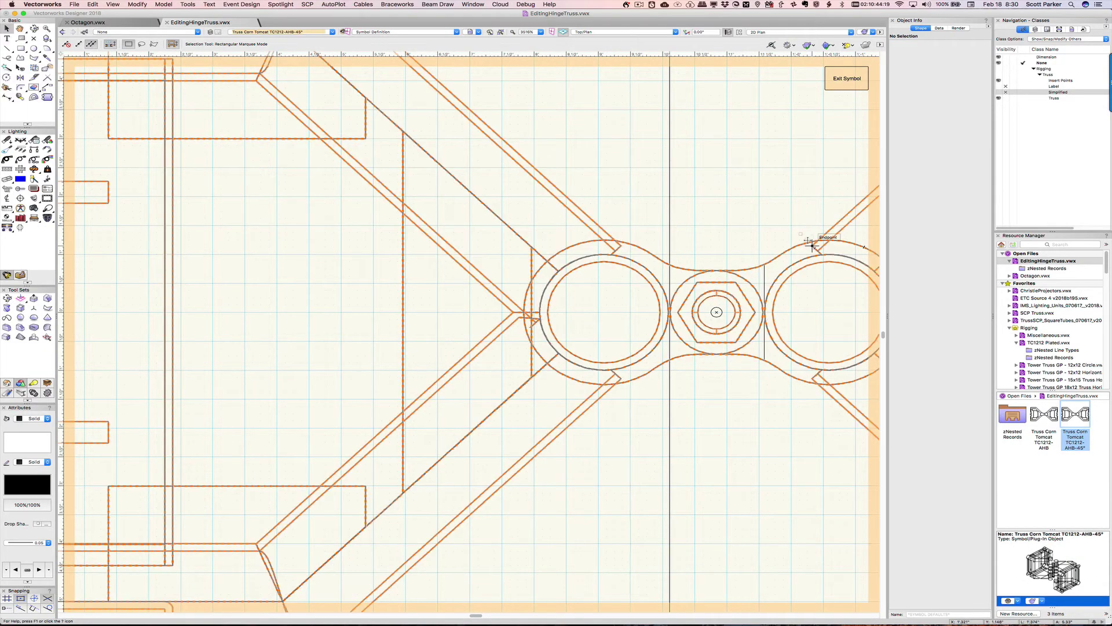
pyautogui.press('super+6')
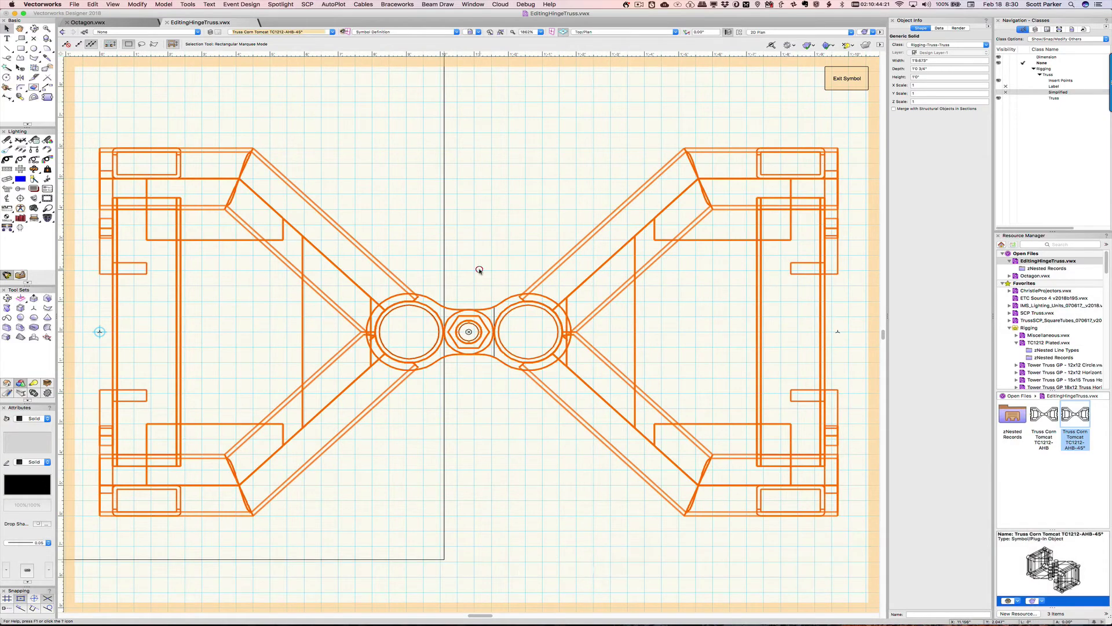
pyautogui.click(479, 269)
pyautogui.click(493, 308)
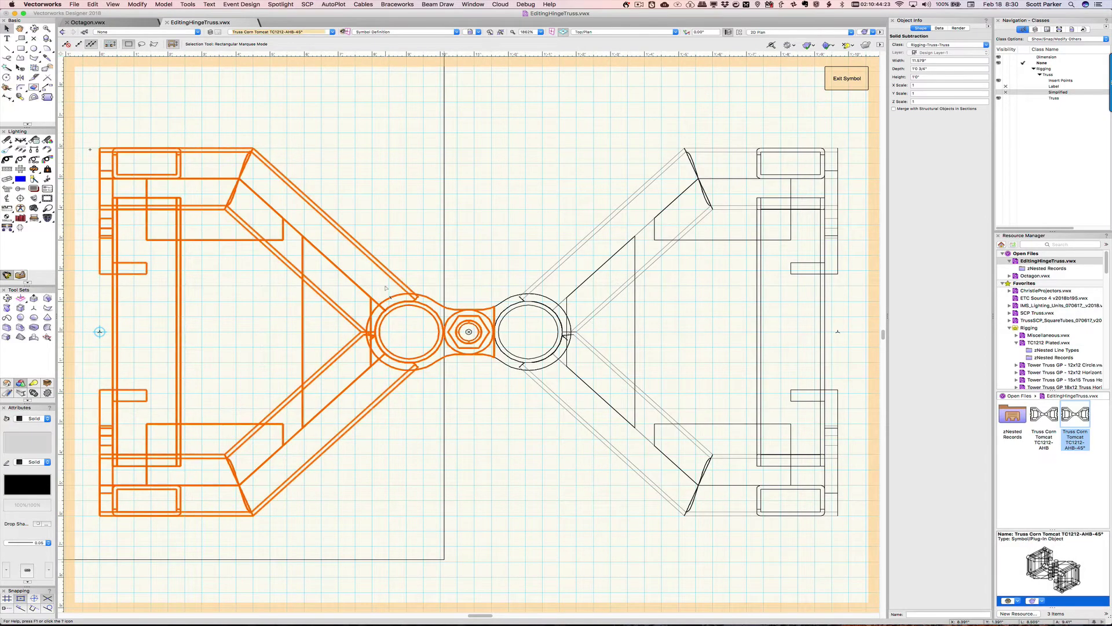
pyautogui.keyDown('shift'); pyautogui.click(606, 222); pyautogui.keyUp('shift')
pyautogui.click(606, 222)
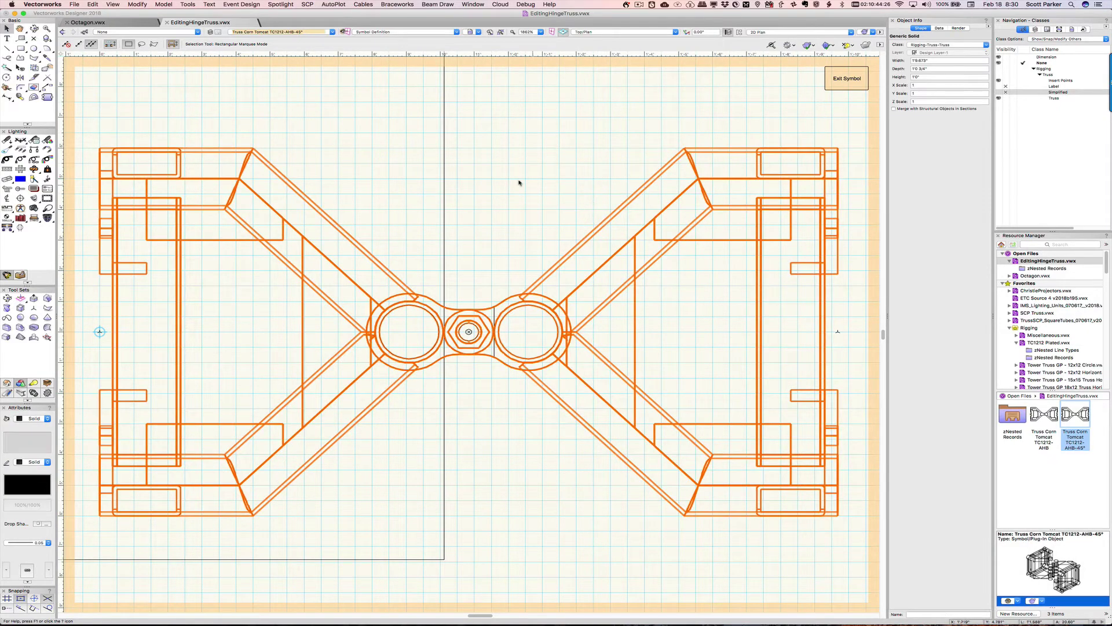
pyautogui.keyDown('shift'); pyautogui.click(442, 173); pyautogui.keyUp('shift')
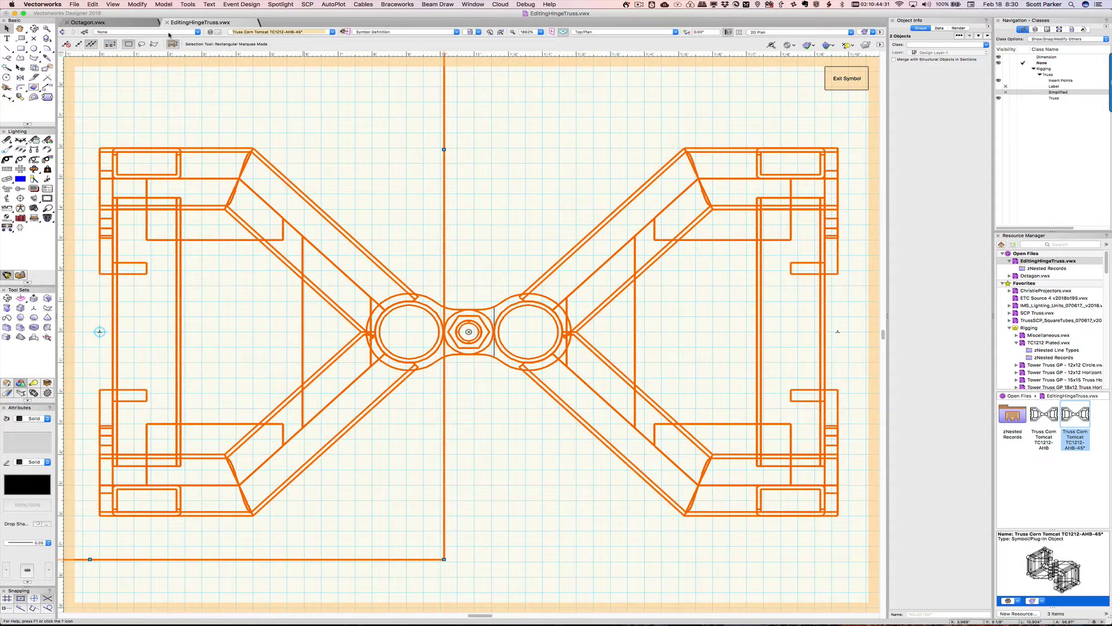
# Step: Subtract the box from the truss copy without retaining the box, then select the right half
pyautogui.click(164, 5)
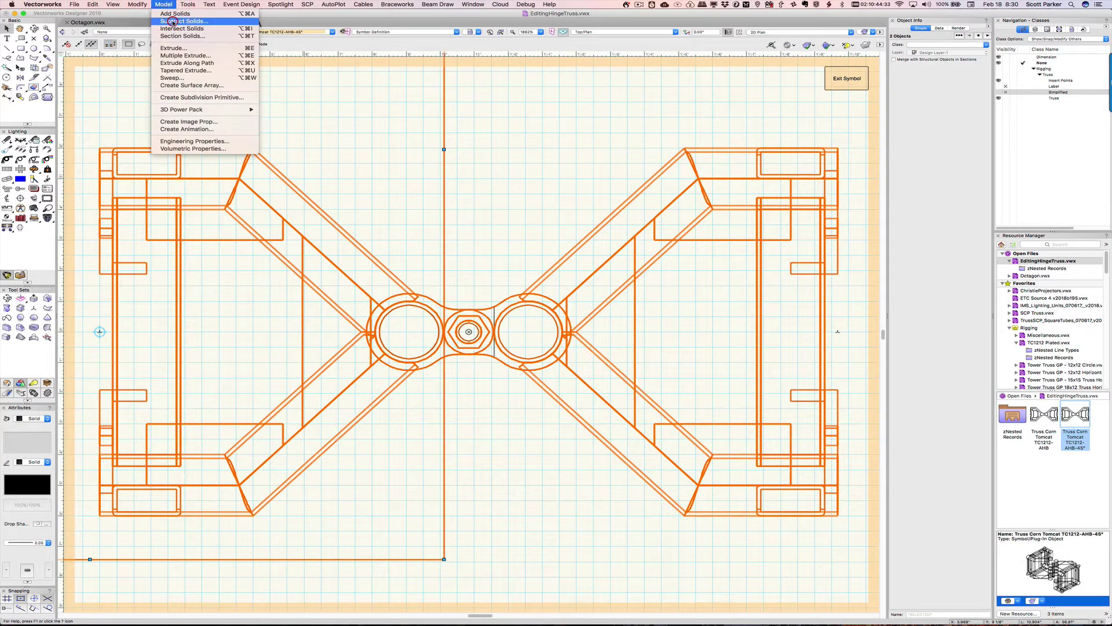
pyautogui.click(171, 22)
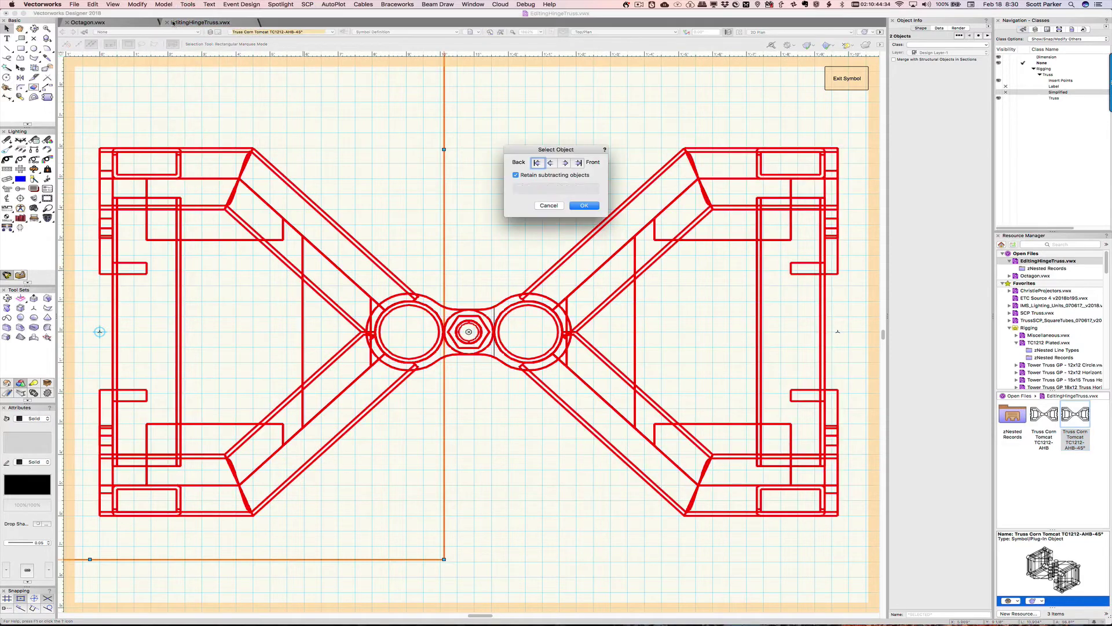
pyautogui.click(523, 176)
pyautogui.click(583, 206)
pyautogui.click(526, 211)
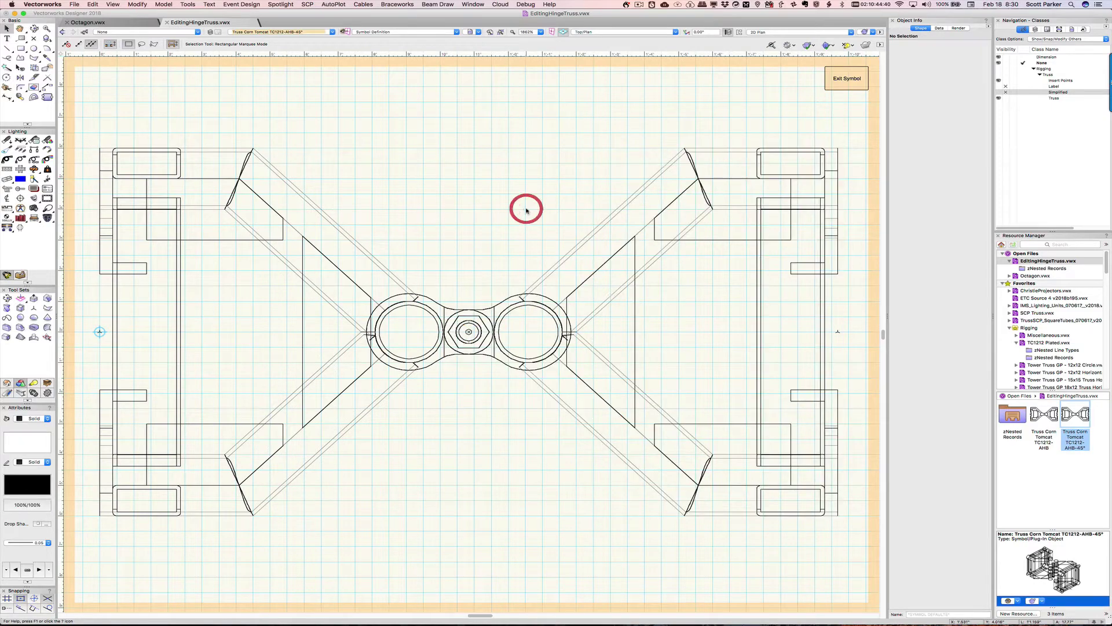
pyautogui.click(345, 278)
pyautogui.click(575, 253)
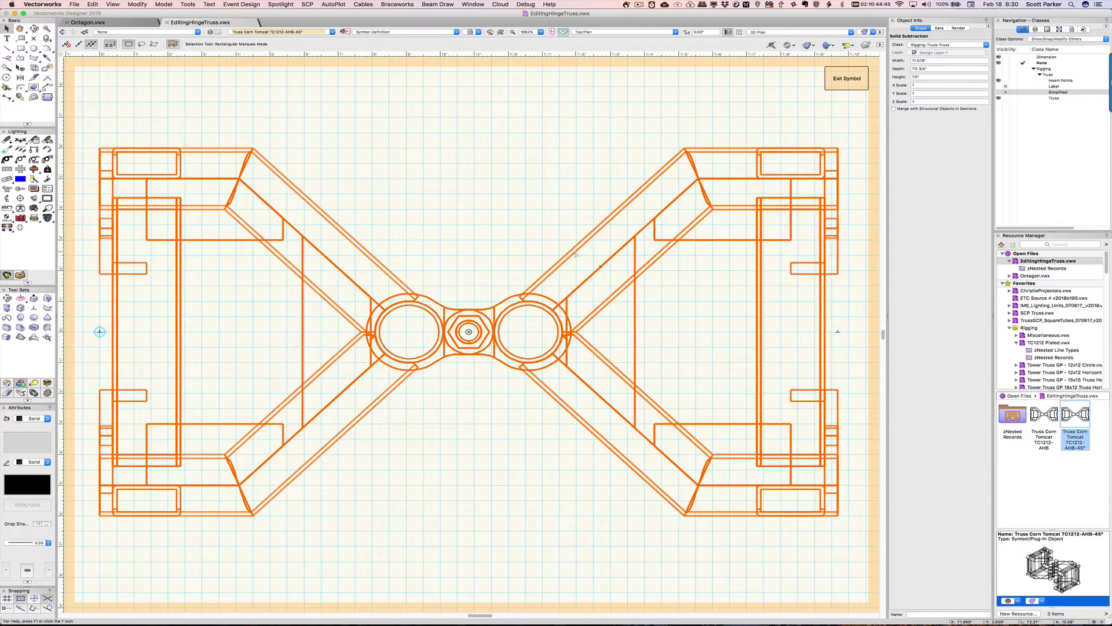
# Step: Try rotating the right truss half -45° about the hexagon centre
pyautogui.click(508, 255)
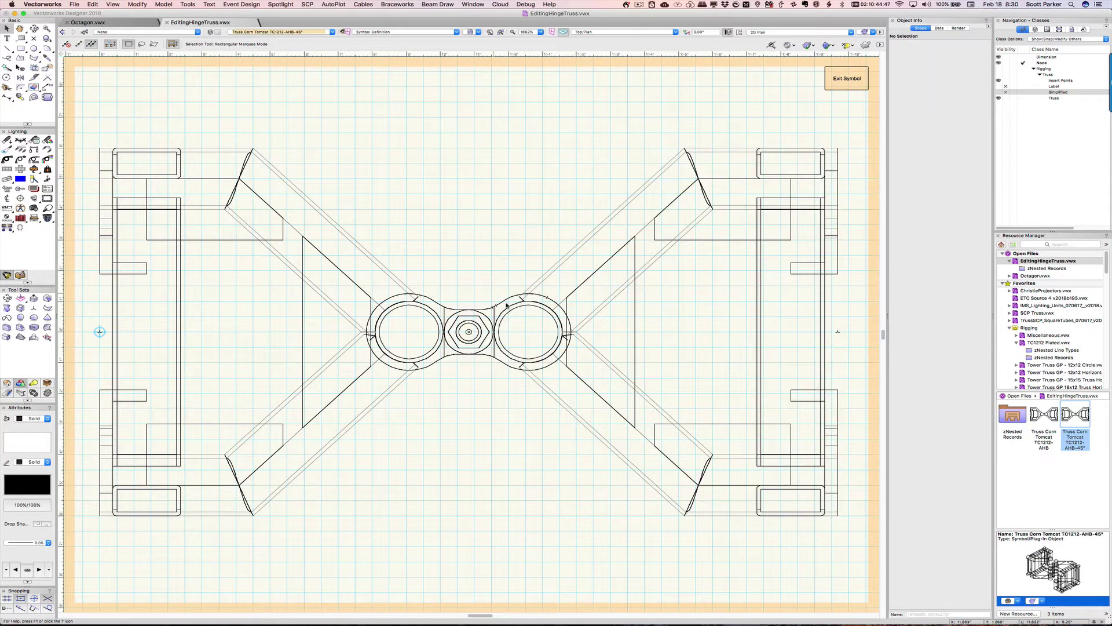
pyautogui.click(529, 304)
pyautogui.click(529, 304)
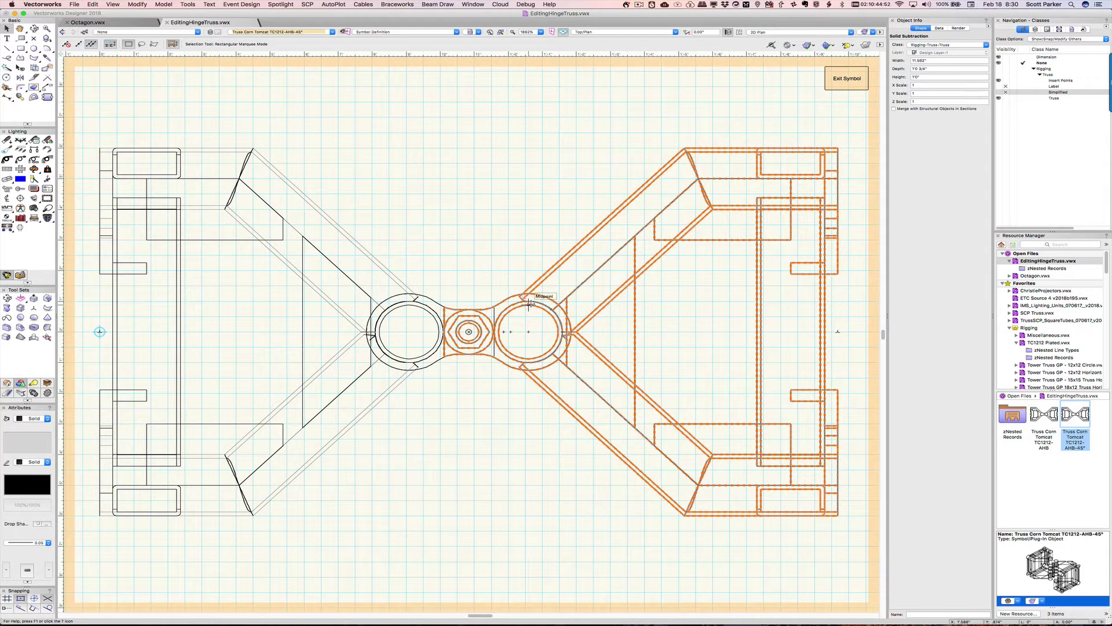
pyautogui.press('r')
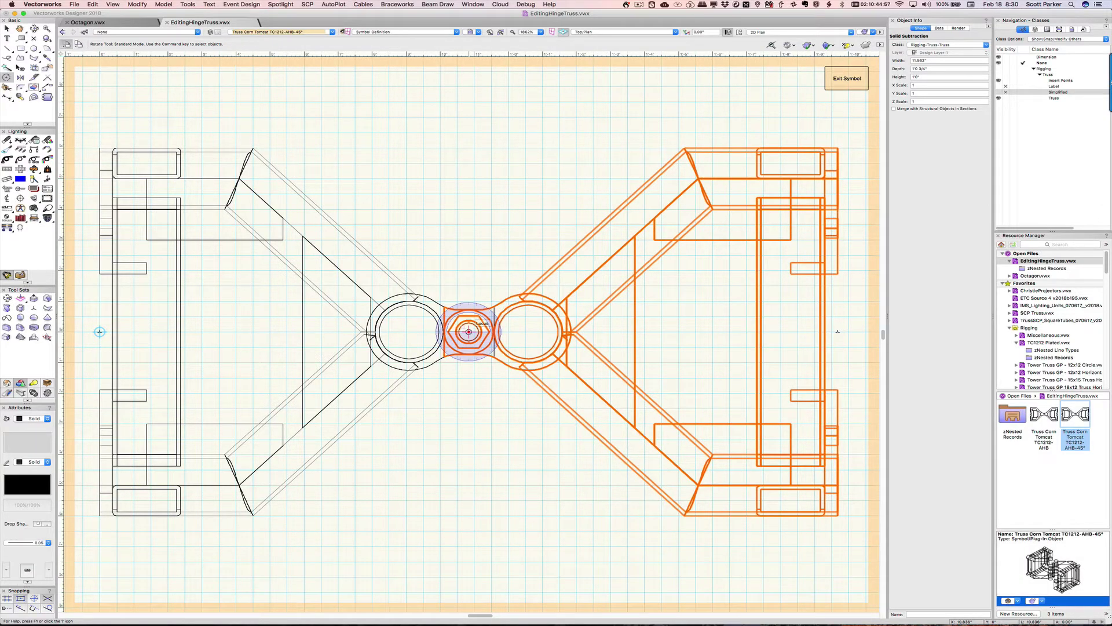
pyautogui.click(469, 332)
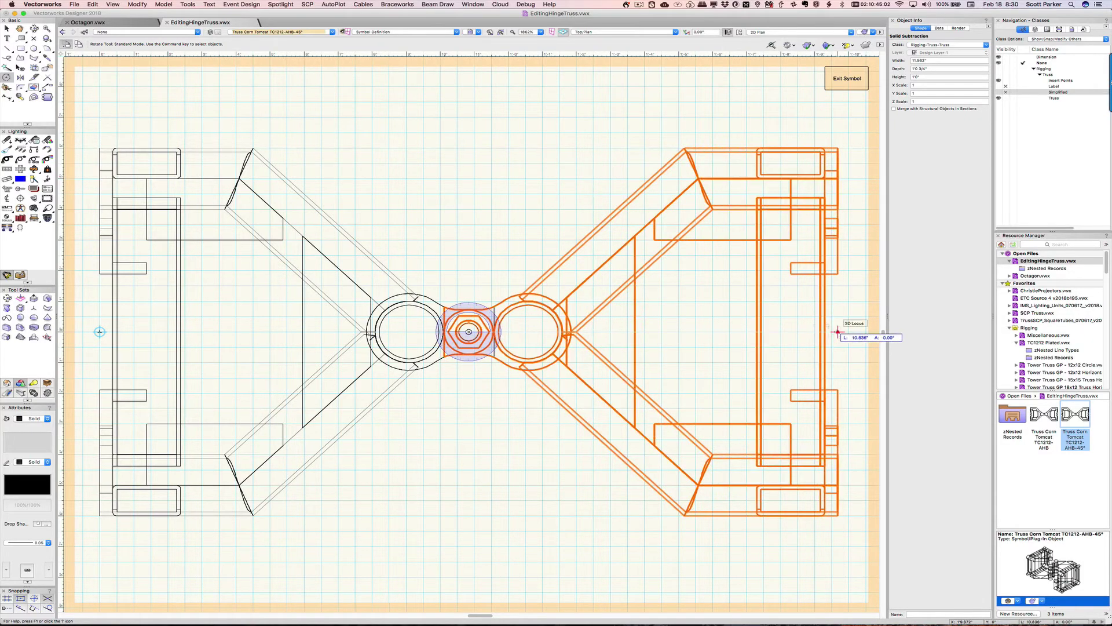
pyautogui.click(837, 332)
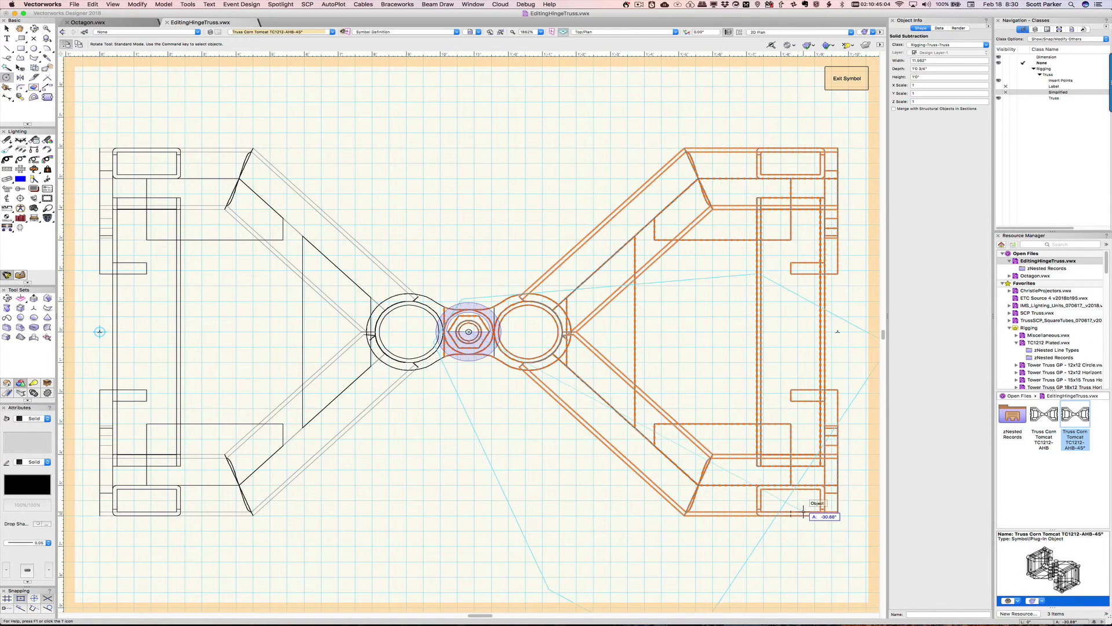
pyautogui.write('-45')
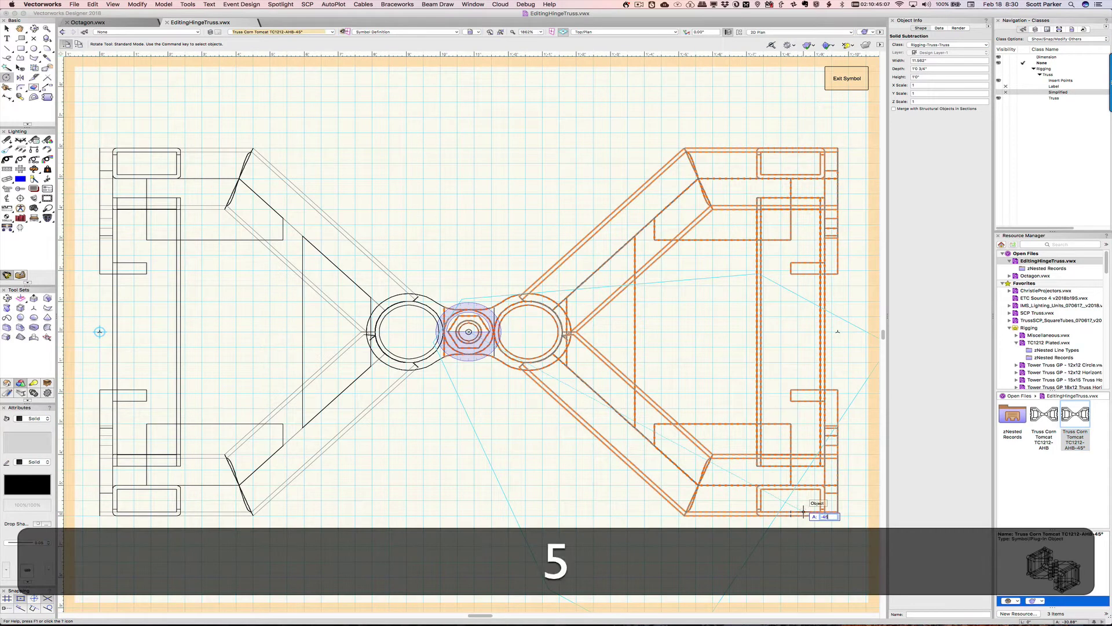
pyautogui.press('Return')
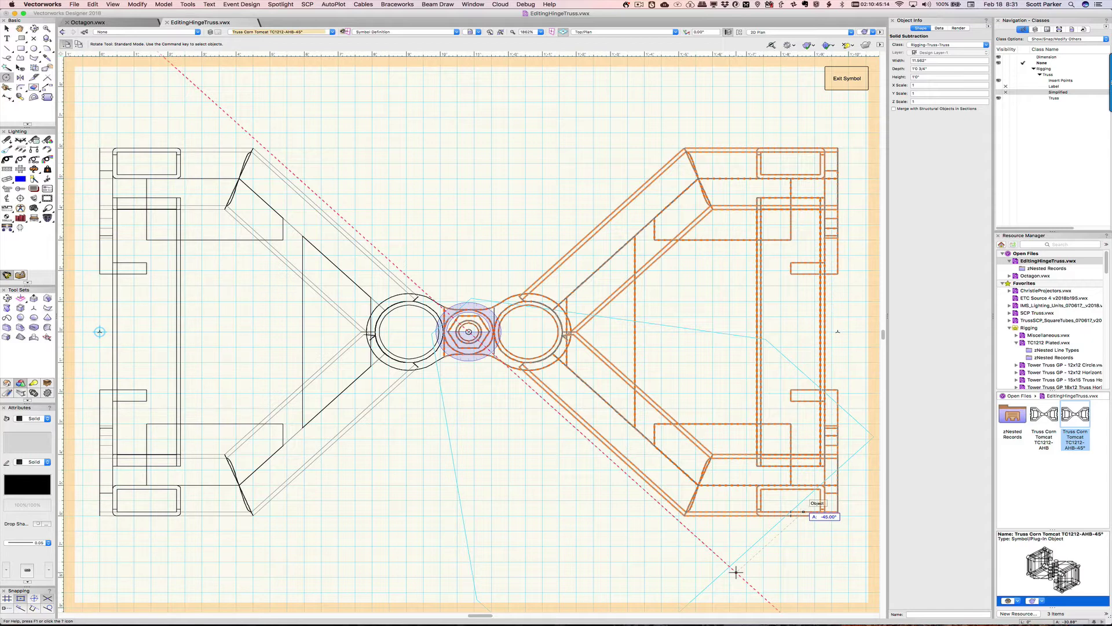
pyautogui.click(798, 505)
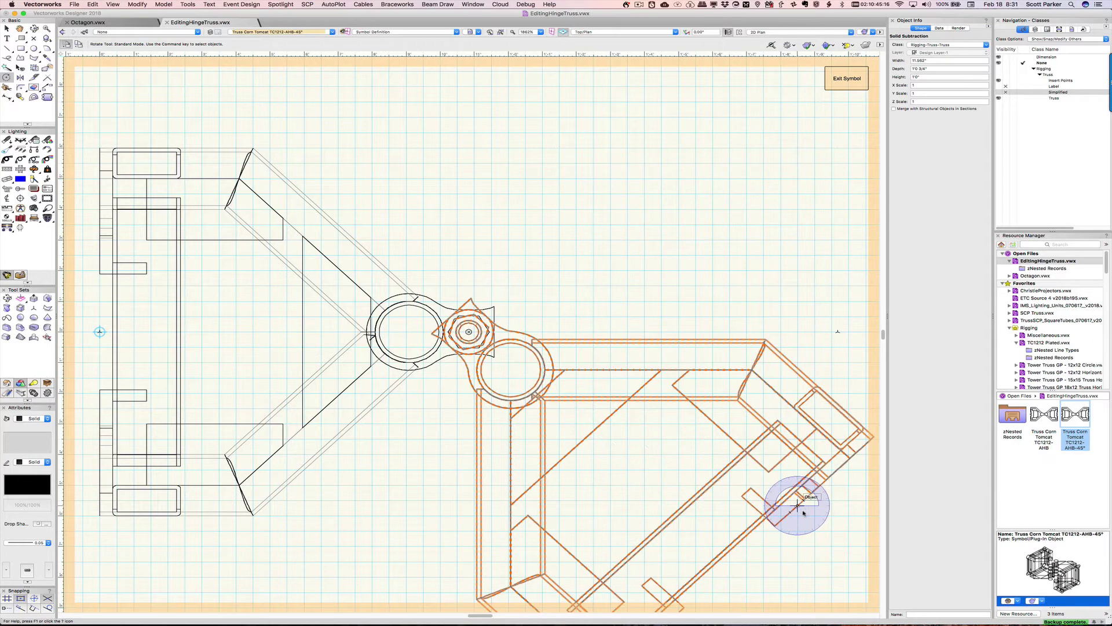
pyautogui.moveTo(608, 313); pyautogui.dragTo(620, 194, button='middle')
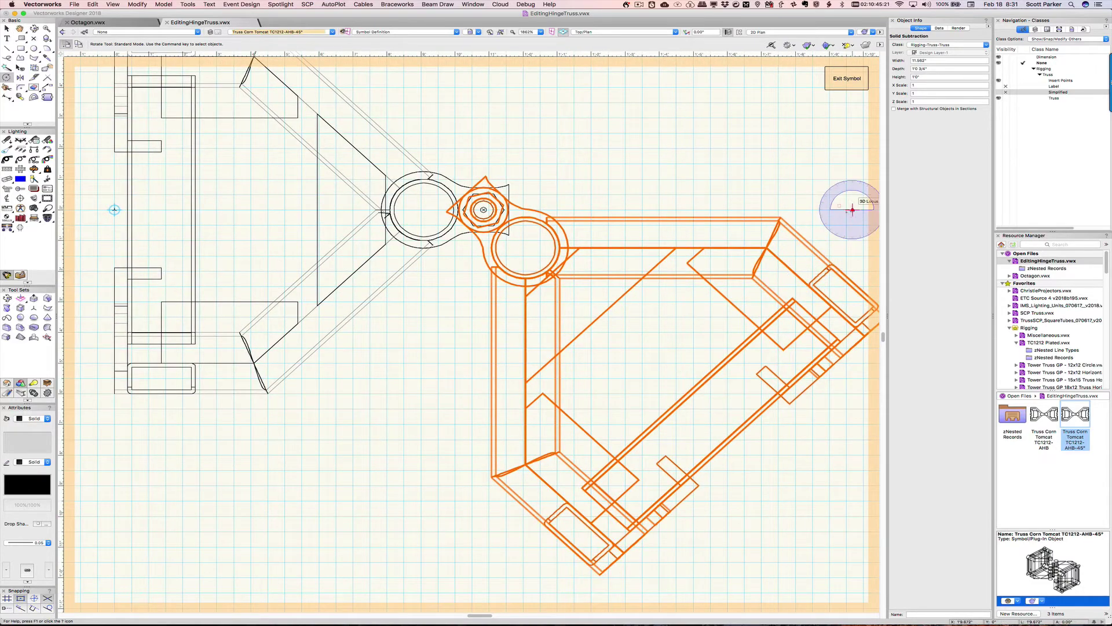
# Step: Undo the trial, then rotate the right half and its locus -45° about the central hinge locus
pyautogui.press('super+z')
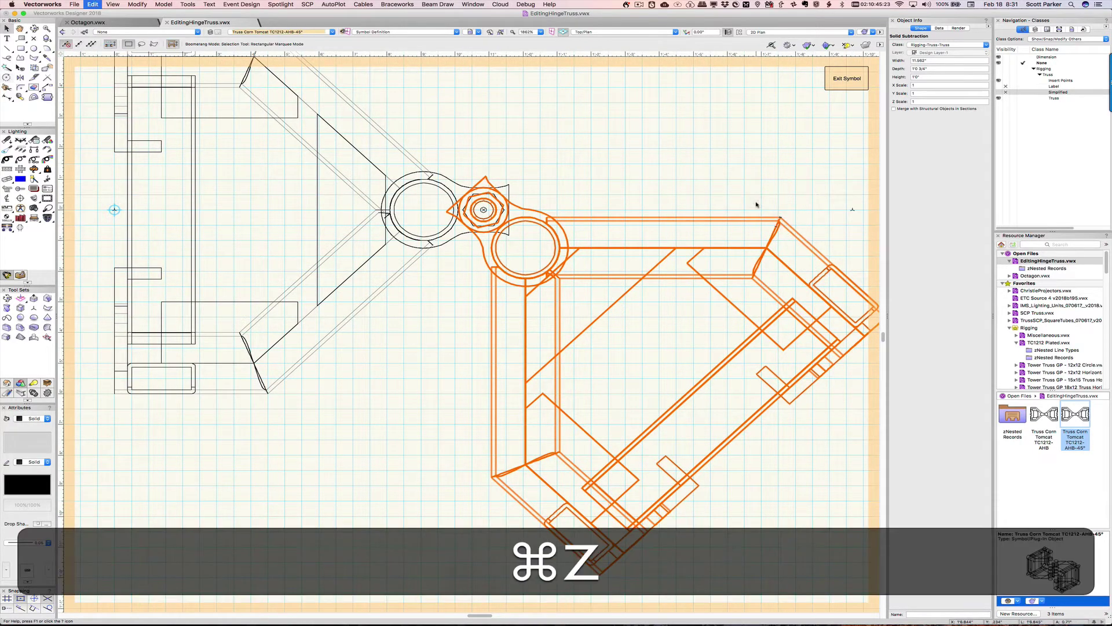
pyautogui.press('super+z')
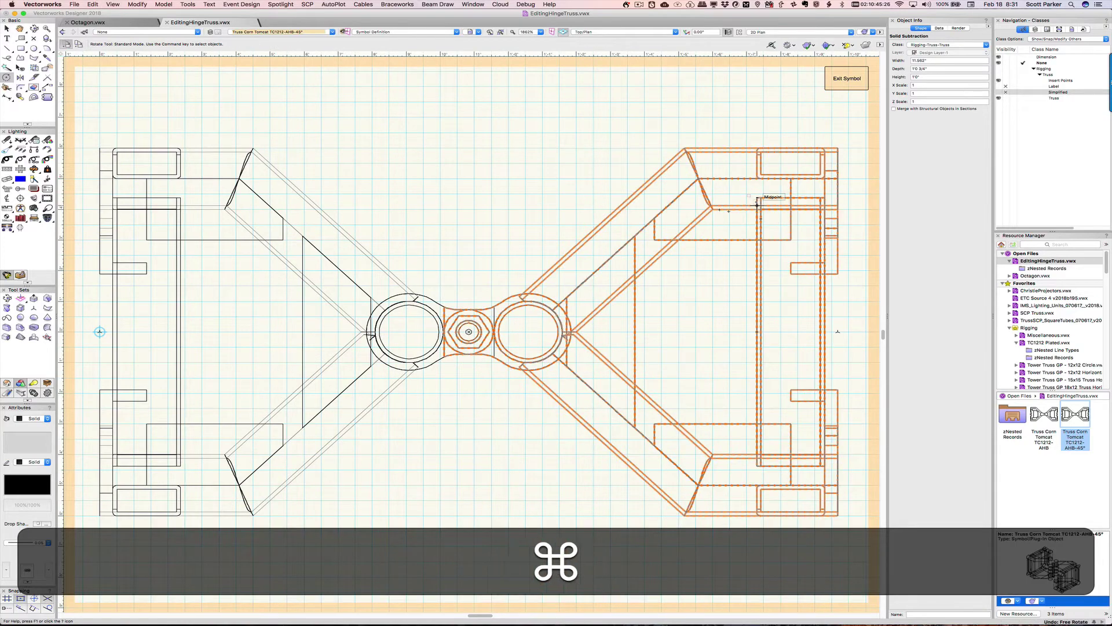
pyautogui.press('x')
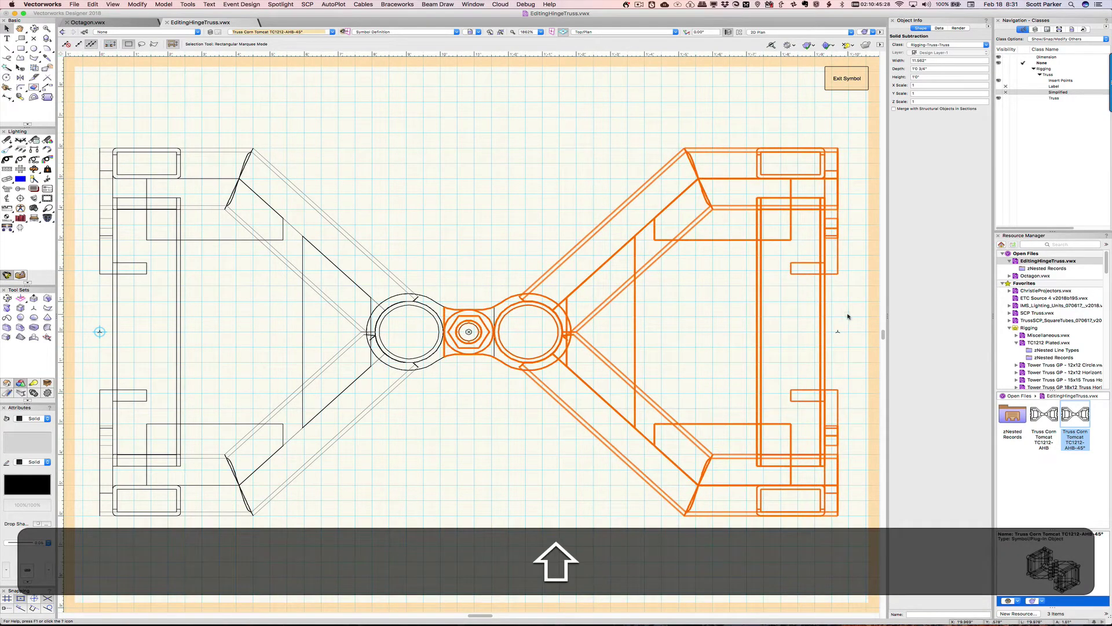
pyautogui.keyDown('shift'); pyautogui.click(838, 331); pyautogui.keyUp('shift')
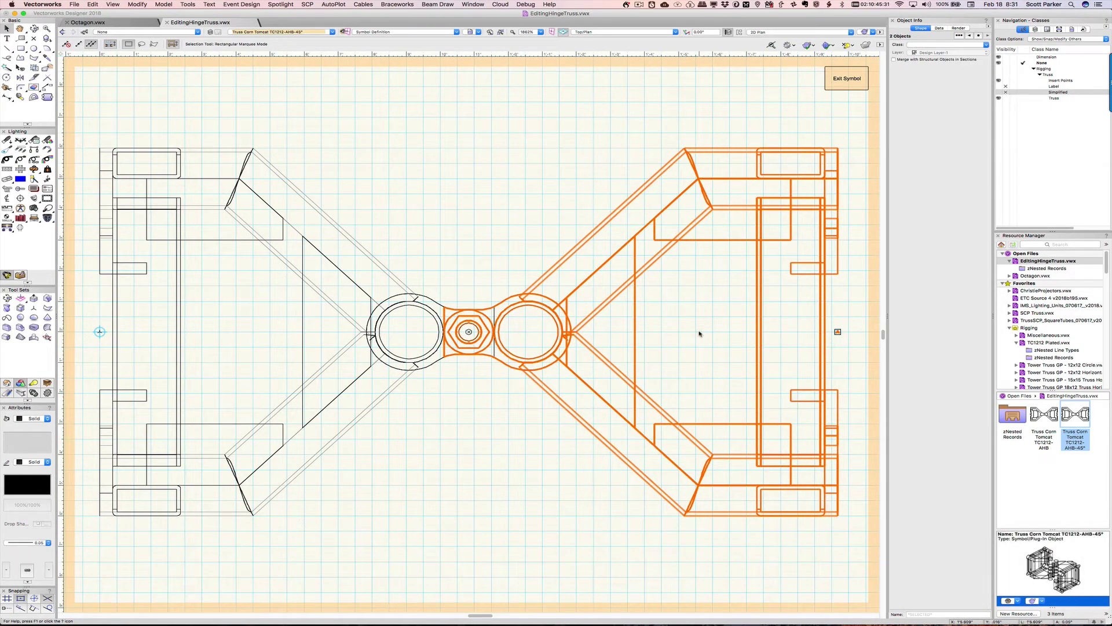
pyautogui.press('r')
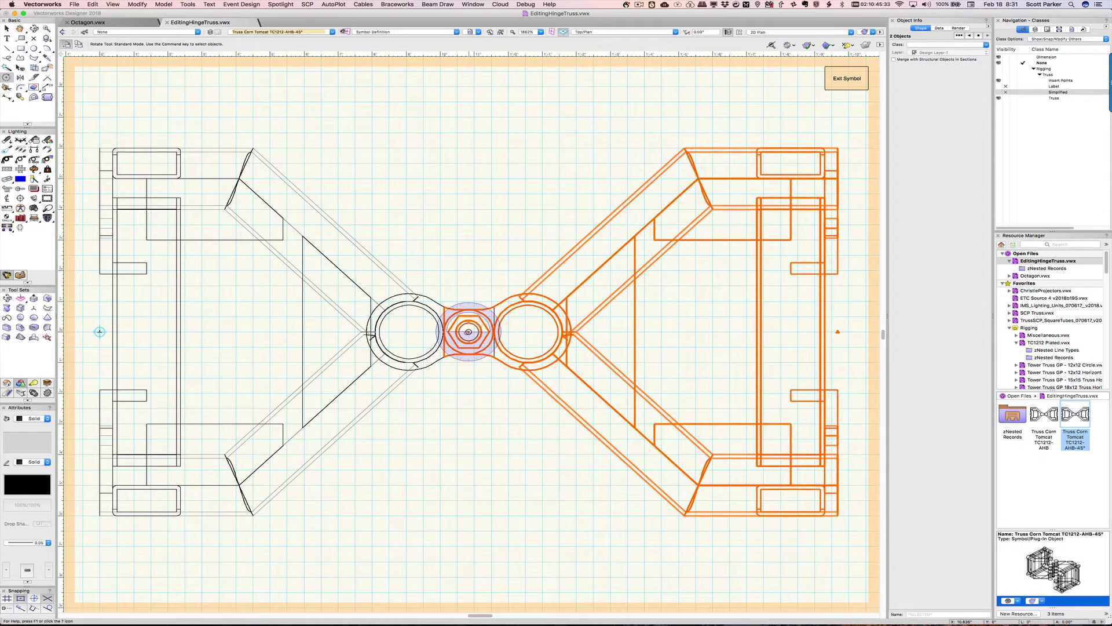
pyautogui.click(468, 332)
pyautogui.click(838, 331)
pyautogui.write('-45')
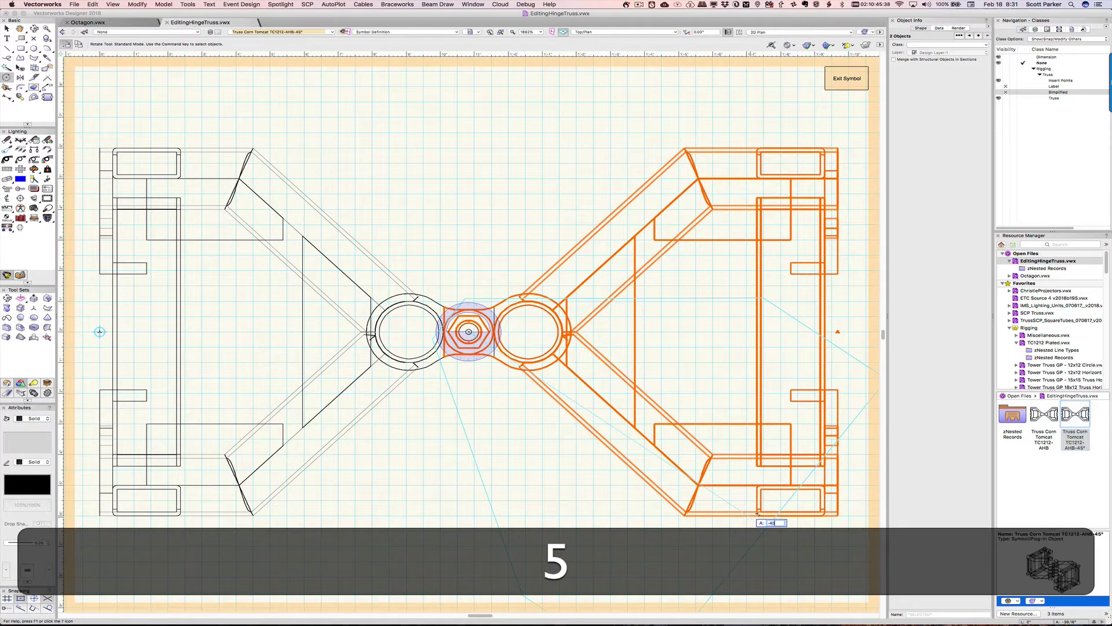
pyautogui.press('Return')
pyautogui.click(744, 514)
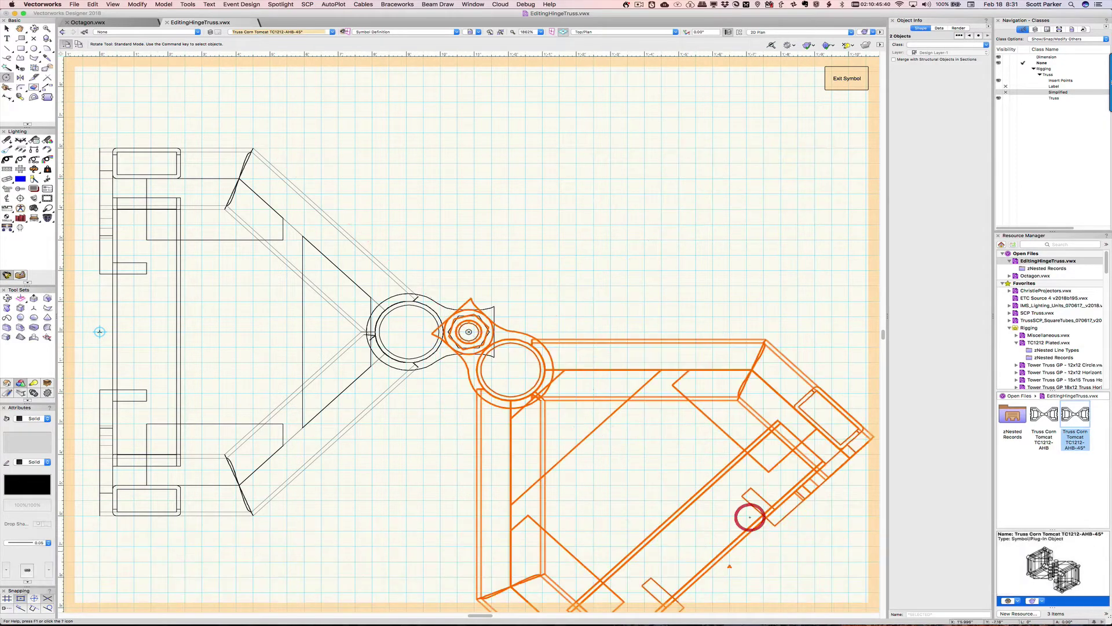
pyautogui.moveTo(794, 516); pyautogui.dragTo(832, 424)
pyautogui.press('x')
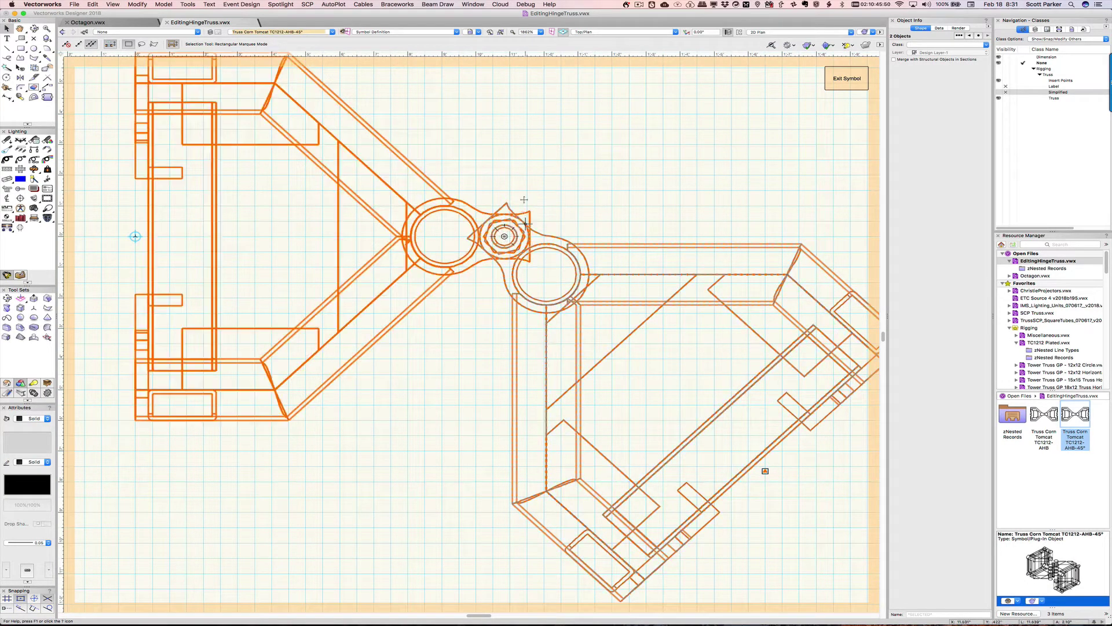
pyautogui.scroll(5, 511, 213)
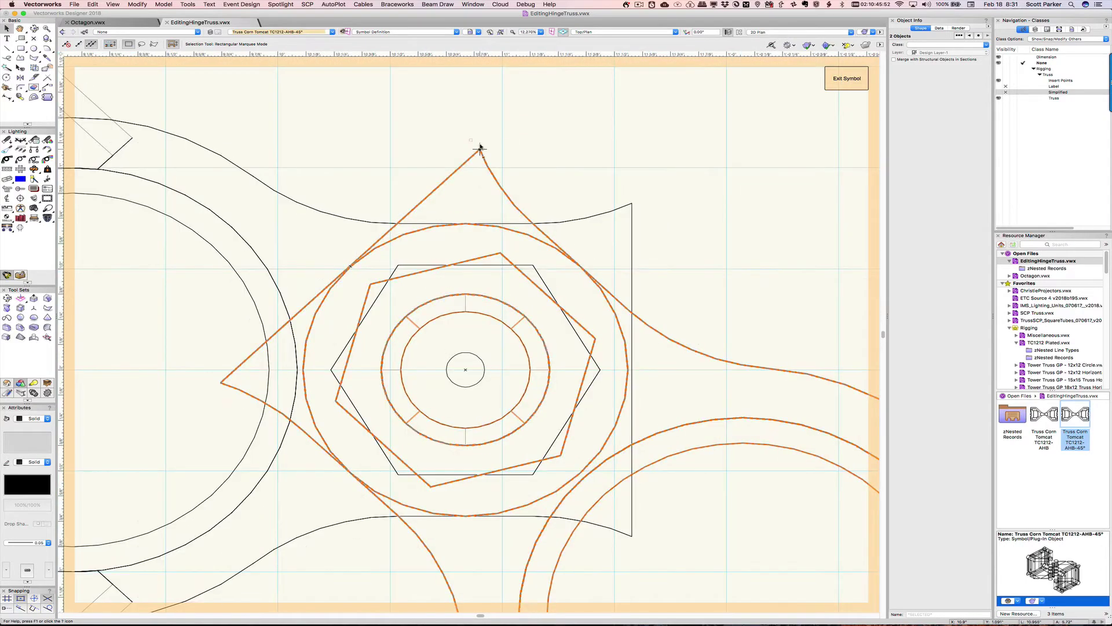
pyautogui.scroll(-2, 505, 160)
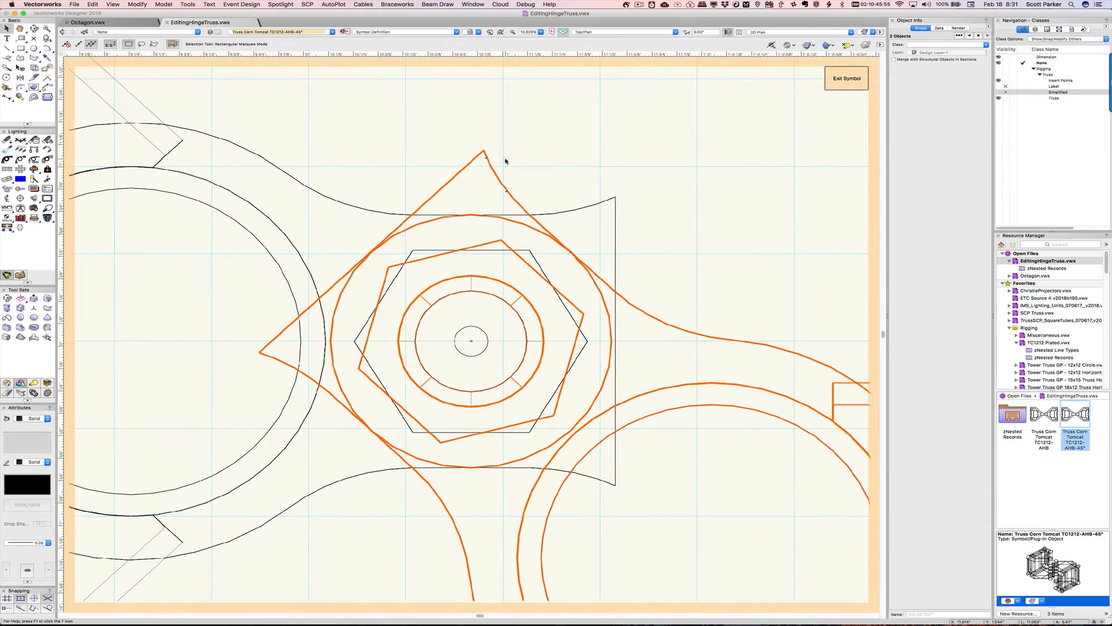
pyautogui.scroll(-5, 518, 178)
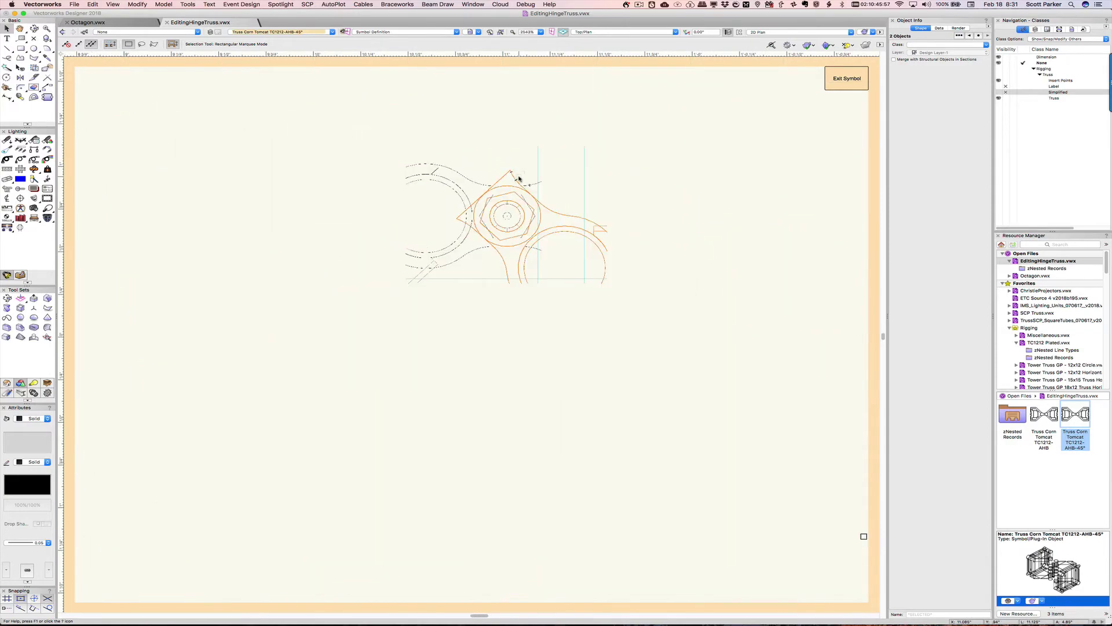
pyautogui.scroll(-1, 538, 171)
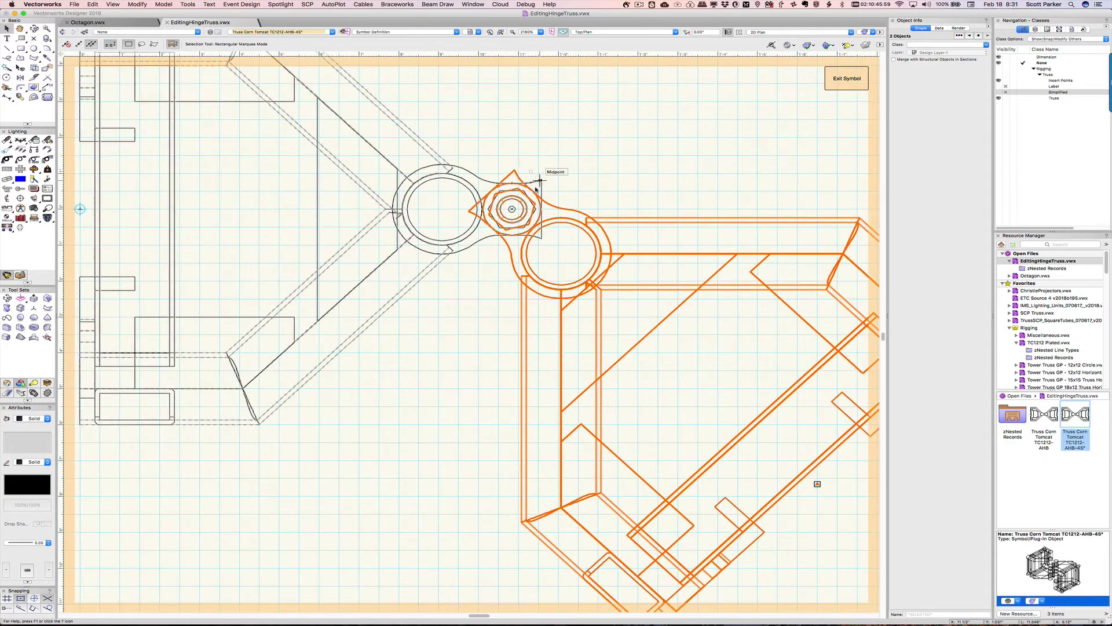
pyautogui.click(527, 131)
pyautogui.scroll(-1, 529, 127)
pyautogui.moveTo(529, 115); pyautogui.dragTo(524, 184, button='middle')
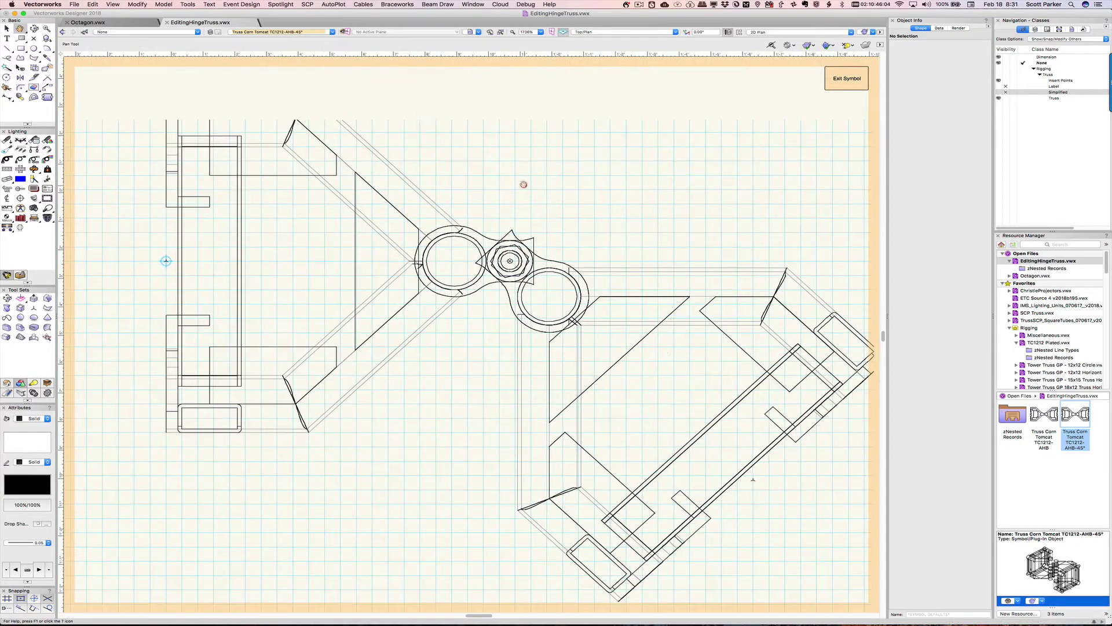
pyautogui.click(494, 151)
pyautogui.scroll(-1, 493, 165)
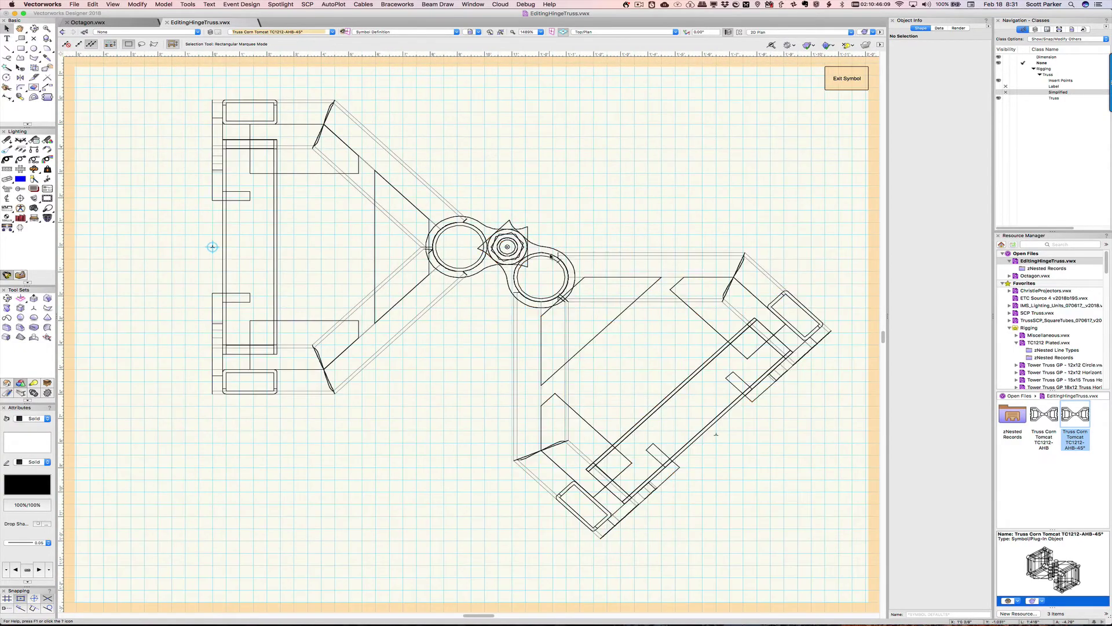
# Step: Open the hinge symbol's 2D component for editing
pyautogui.moveTo(559, 184); pyautogui.dragTo(544, 186, button='middle')
pyautogui.rightClick(543, 188)
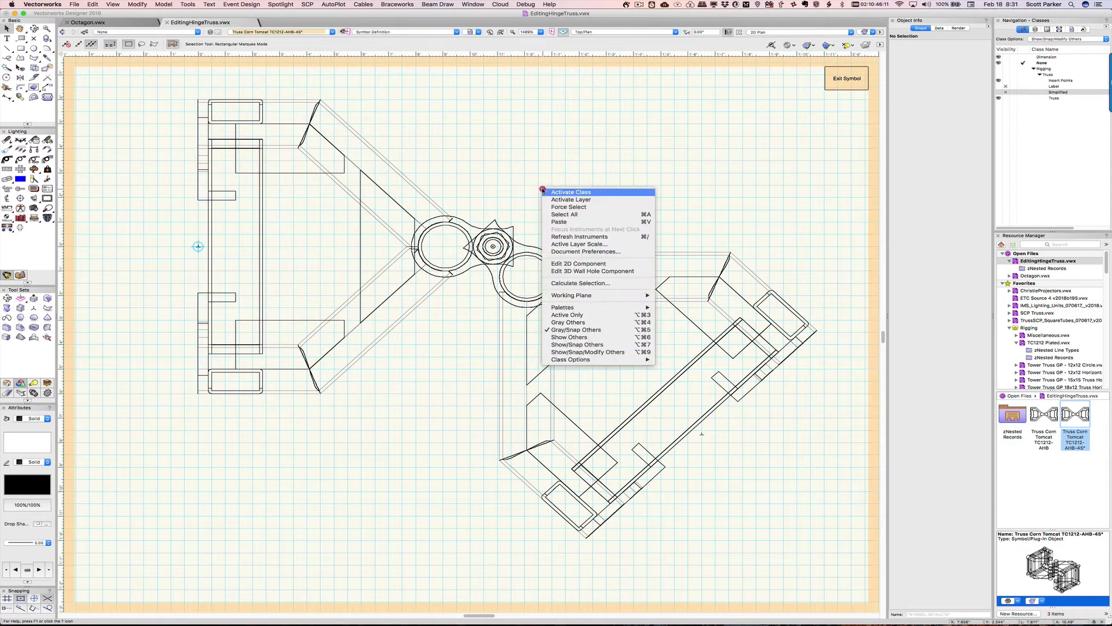
pyautogui.click(567, 266)
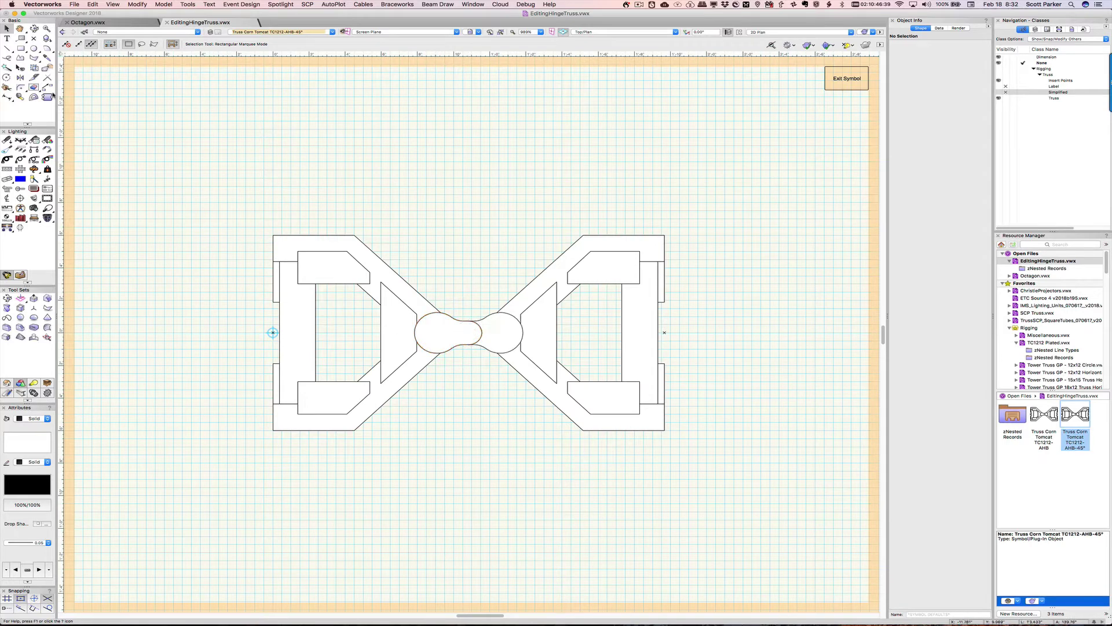
# Step: Place a 2D locus at the midpoint of a helper line between the end loci, then delete the line
pyautogui.click(8, 49)
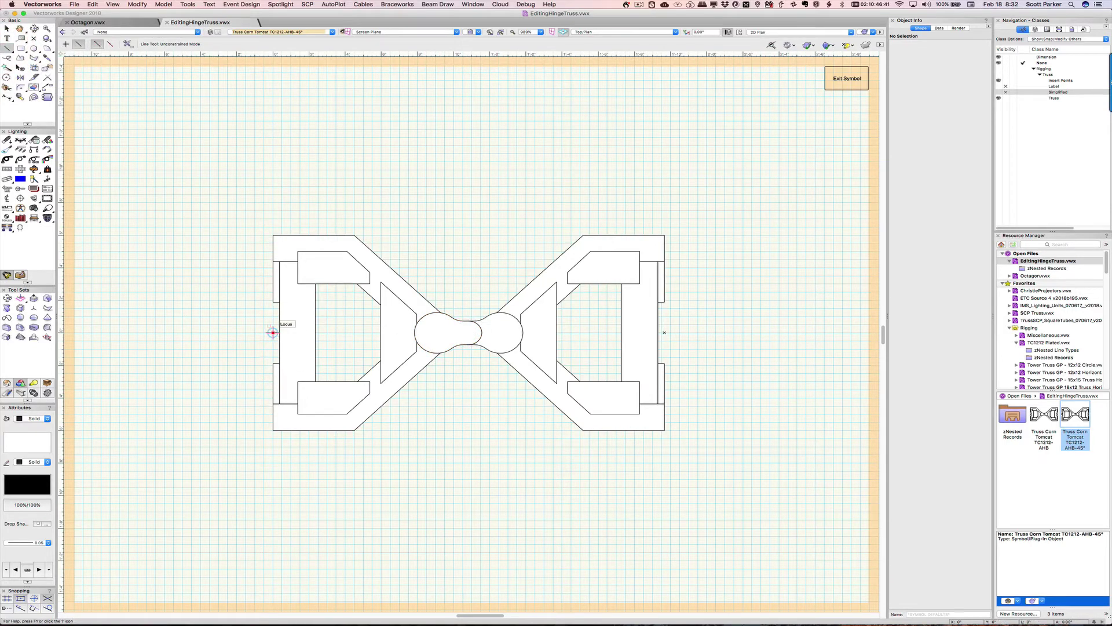
pyautogui.click(273, 333)
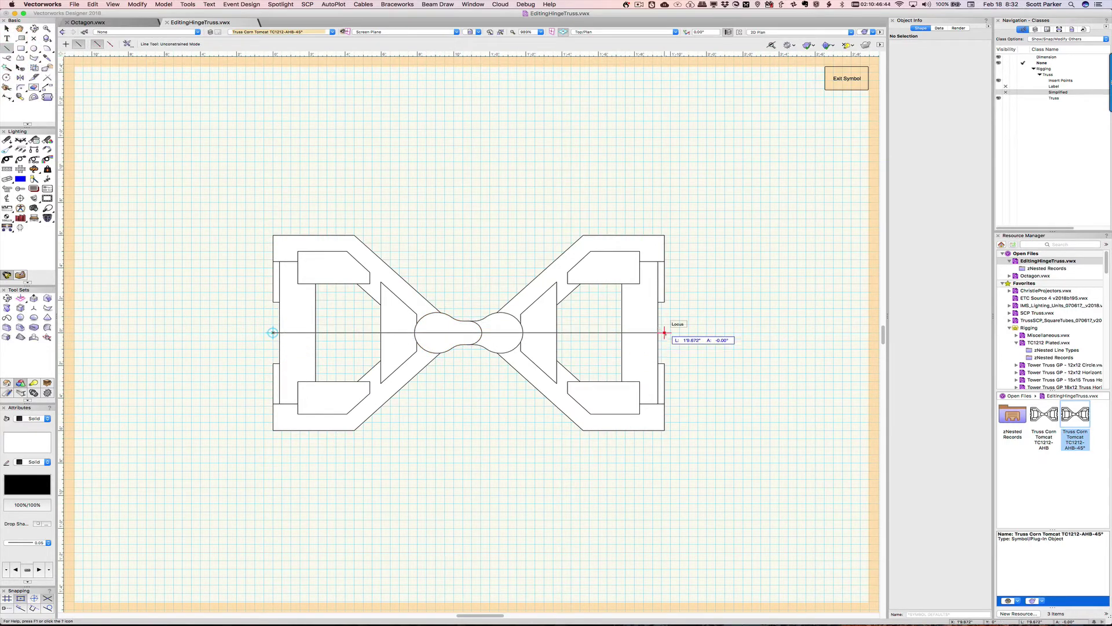
pyautogui.click(664, 332)
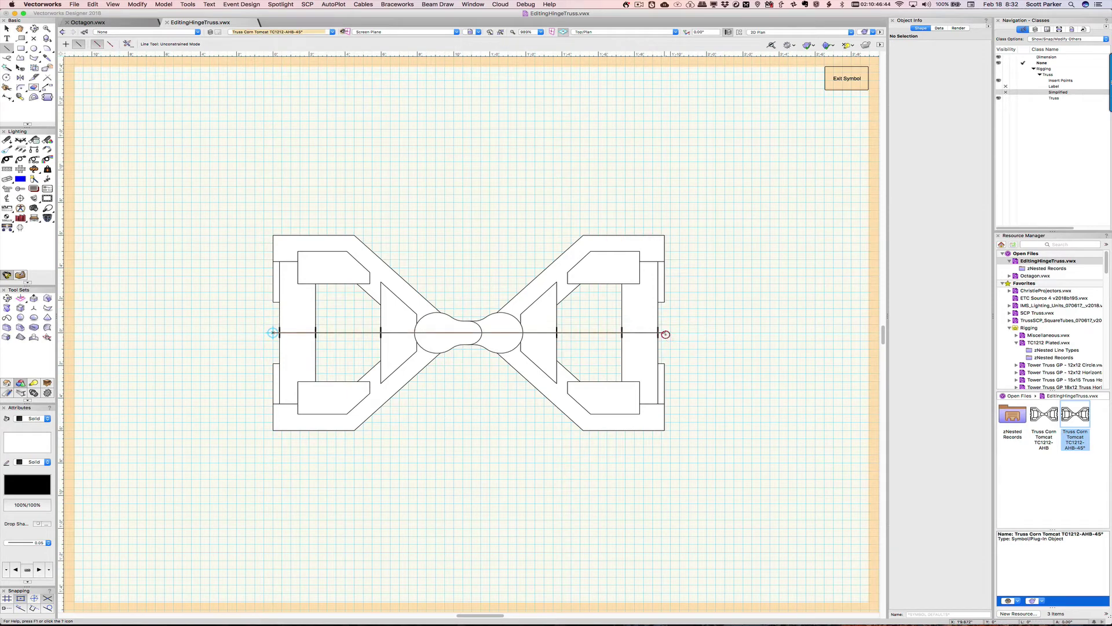
pyautogui.click(34, 38)
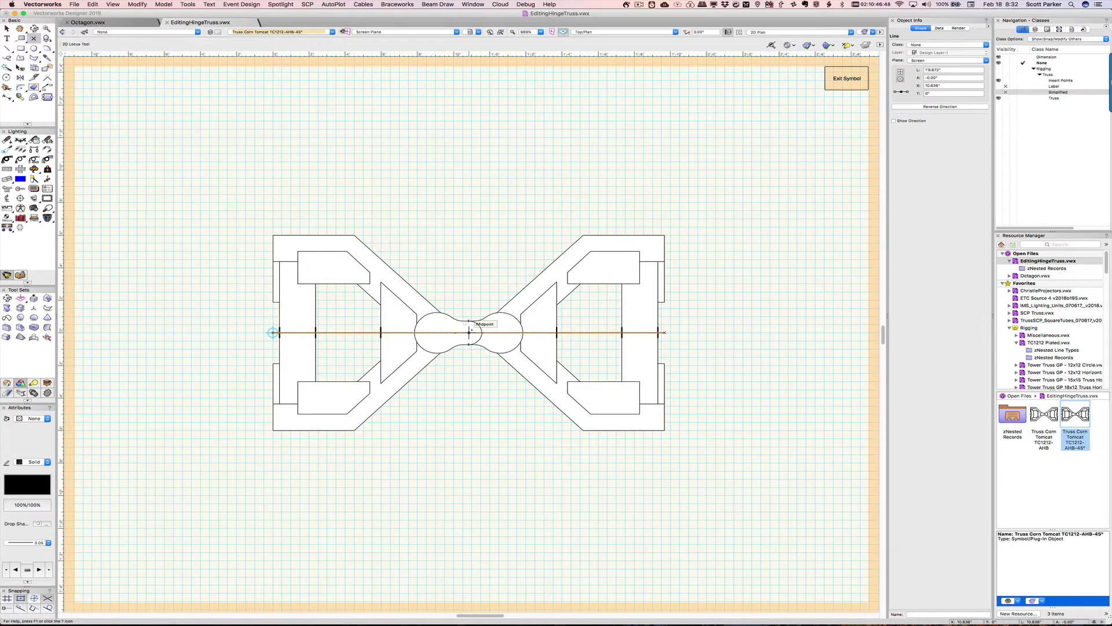
pyautogui.click(469, 332)
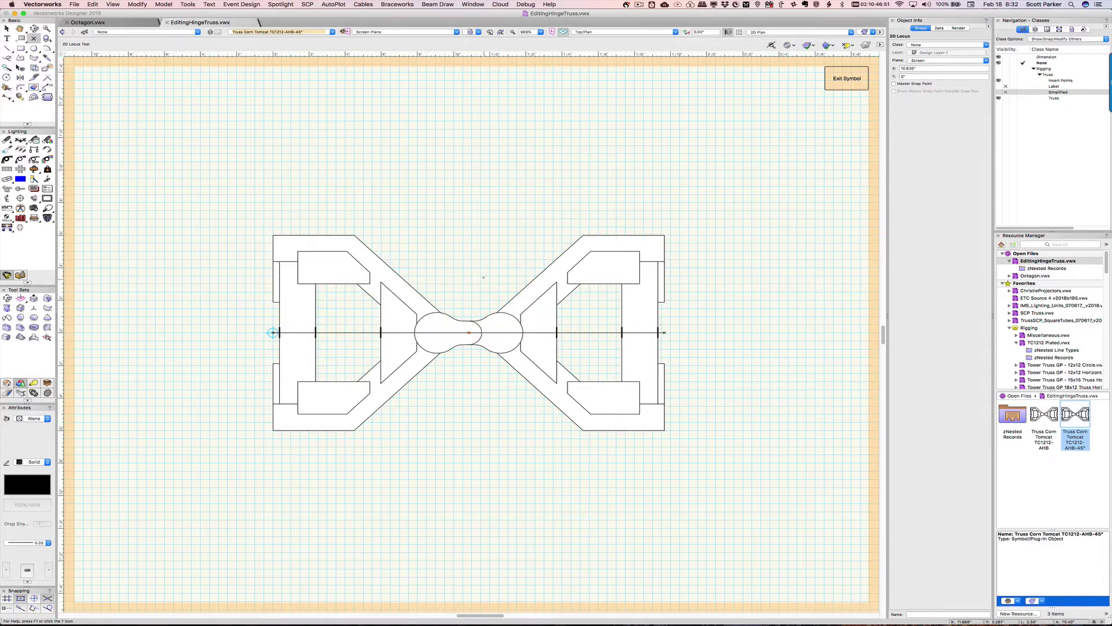
pyautogui.press('x')
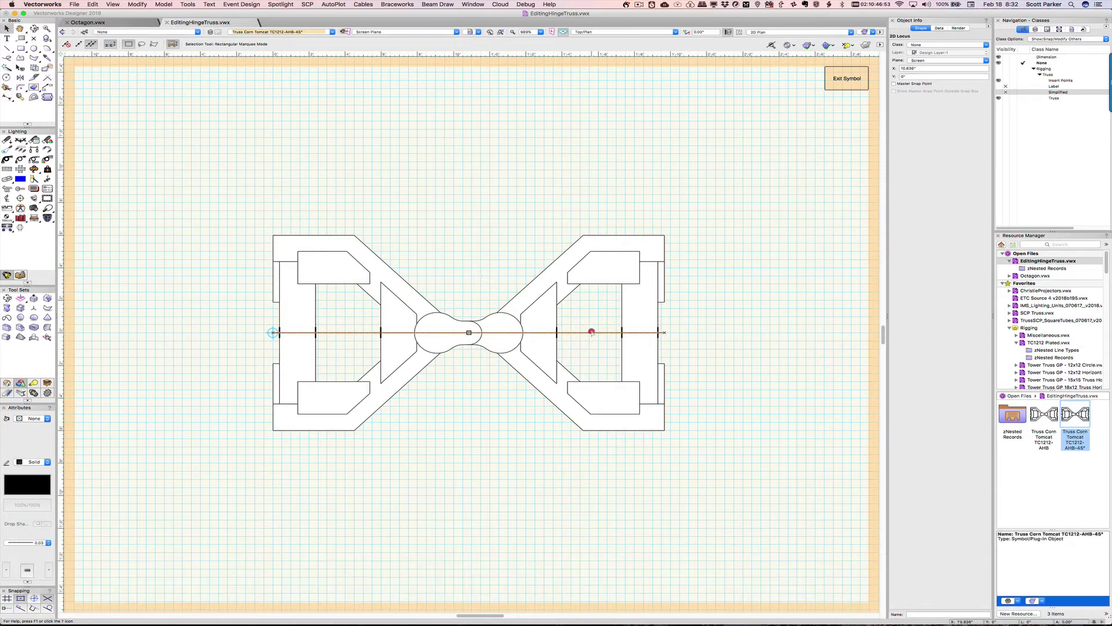
pyautogui.click(591, 332)
pyautogui.press('BackSpace')
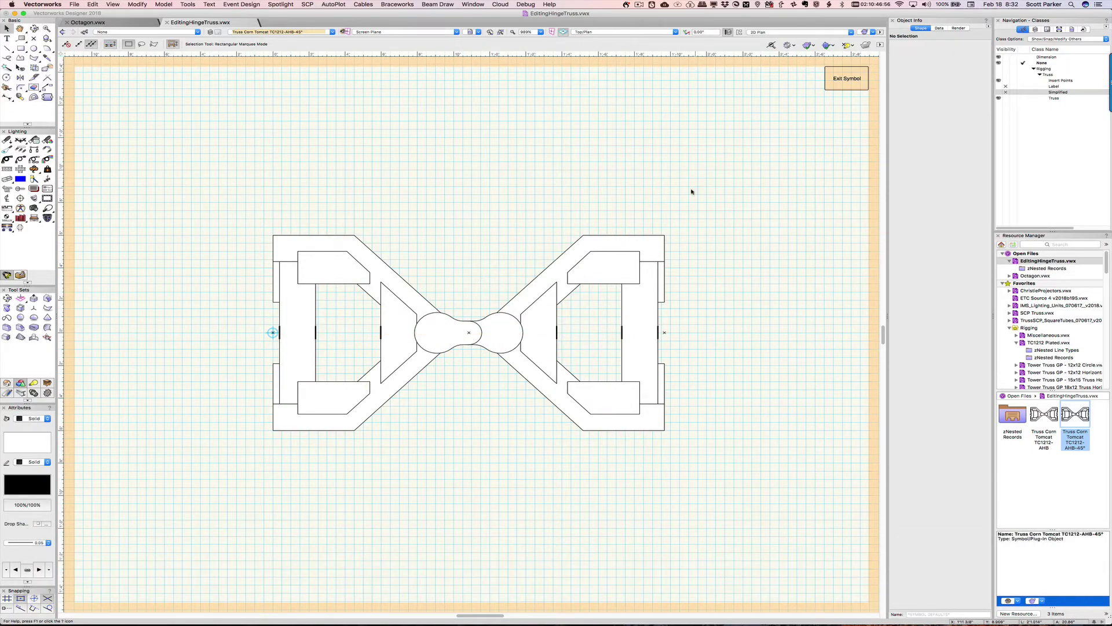
# Step: Select the right half of the plan truss and rotate it 45° about the centre locus
pyautogui.moveTo(708, 185); pyautogui.dragTo(448, 455)
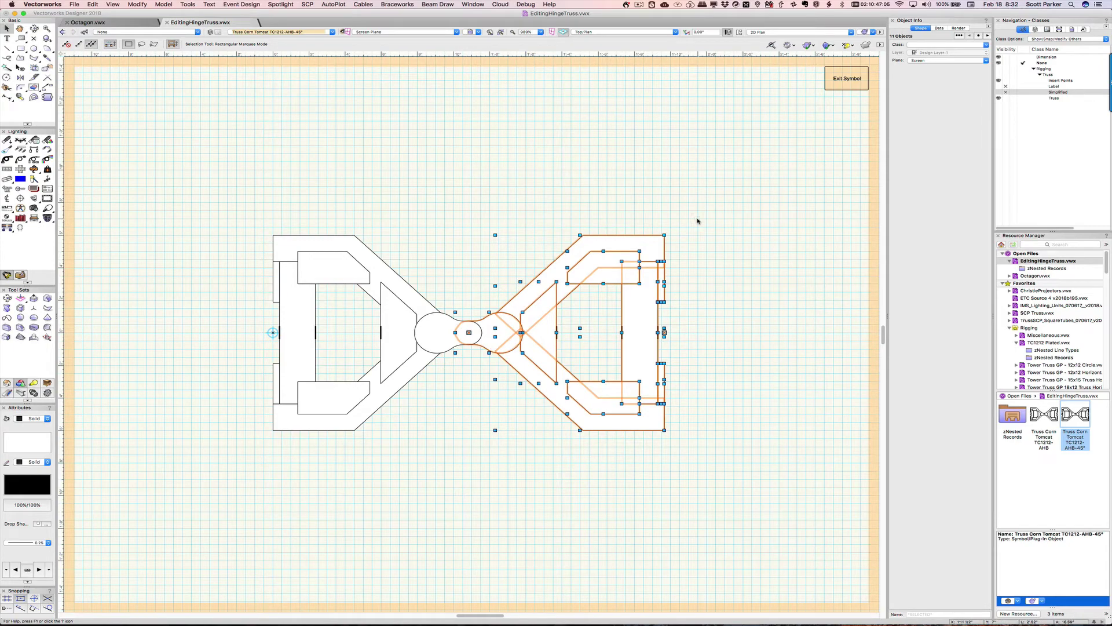
pyautogui.press('r')
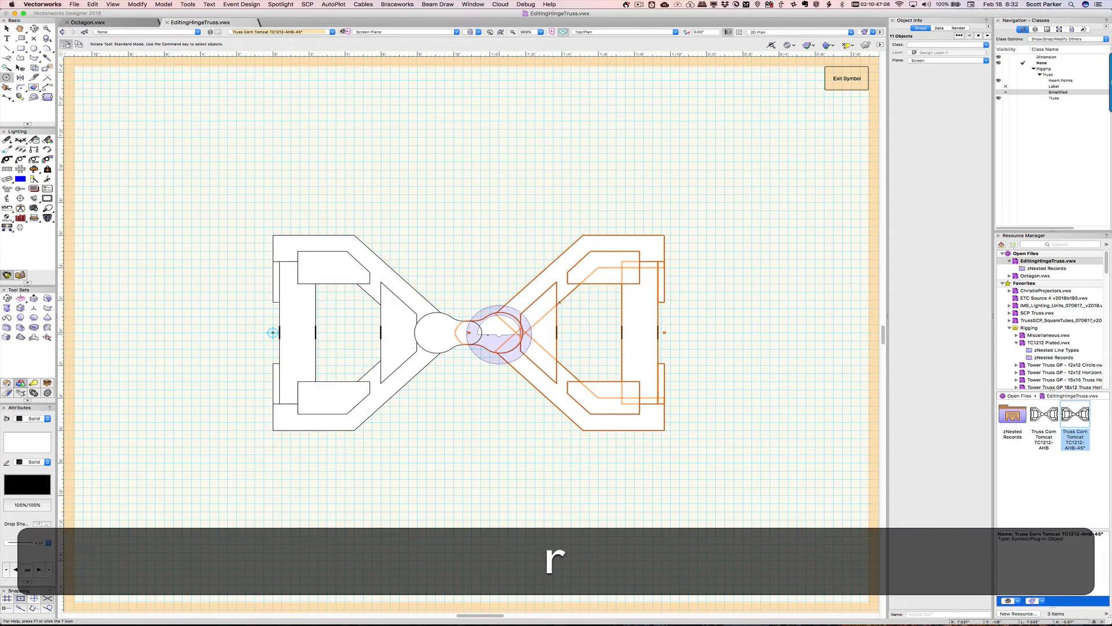
pyautogui.click(469, 333)
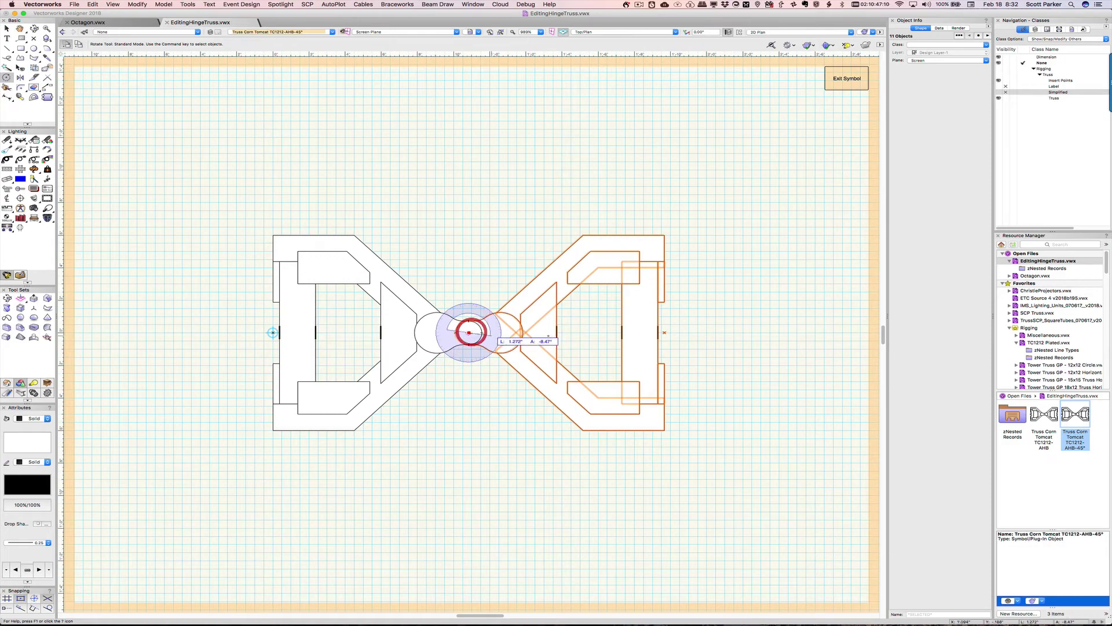
pyautogui.click(665, 332)
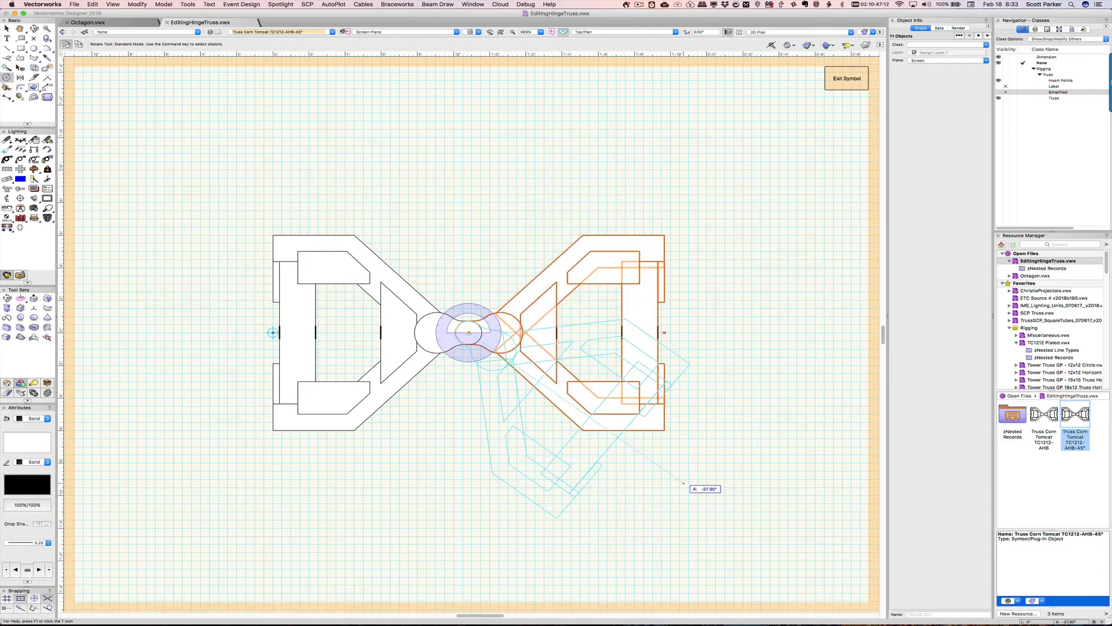
pyautogui.write('45')
pyautogui.press('Return')
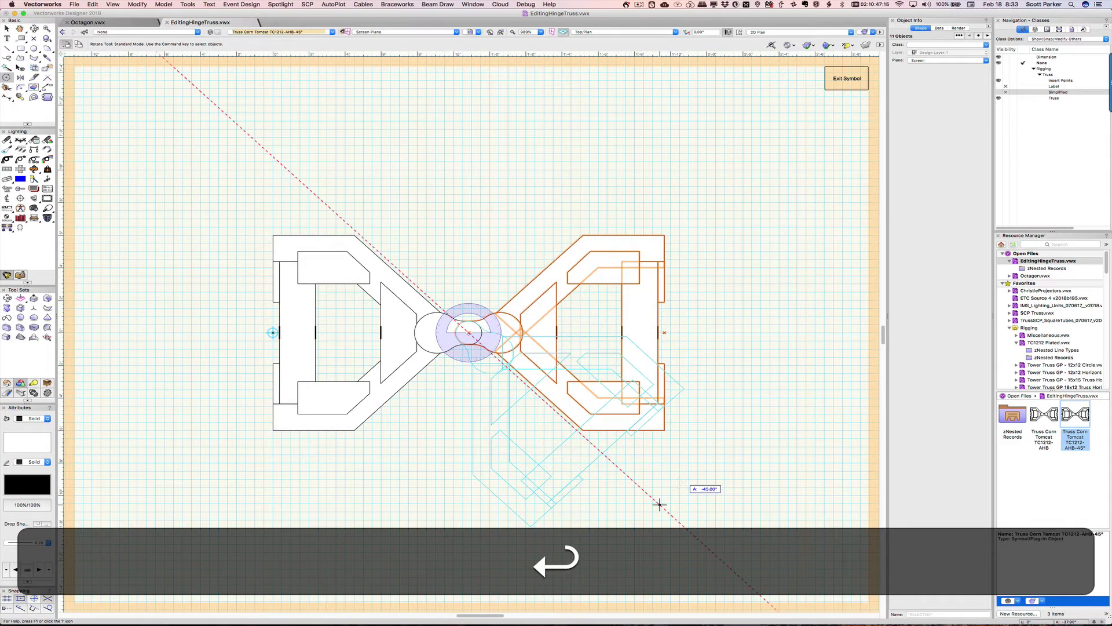
pyautogui.click(684, 483)
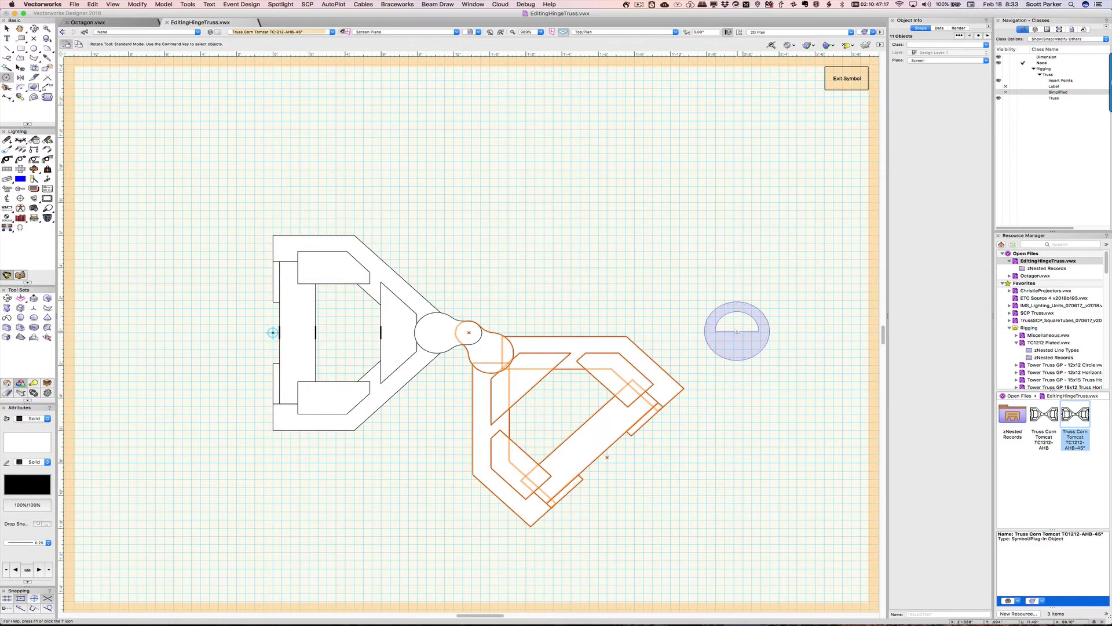
# Step: Deselect the rotated truss parts and turn on the Simplified class outline polygons
pyautogui.press('x')
pyautogui.click(752, 288)
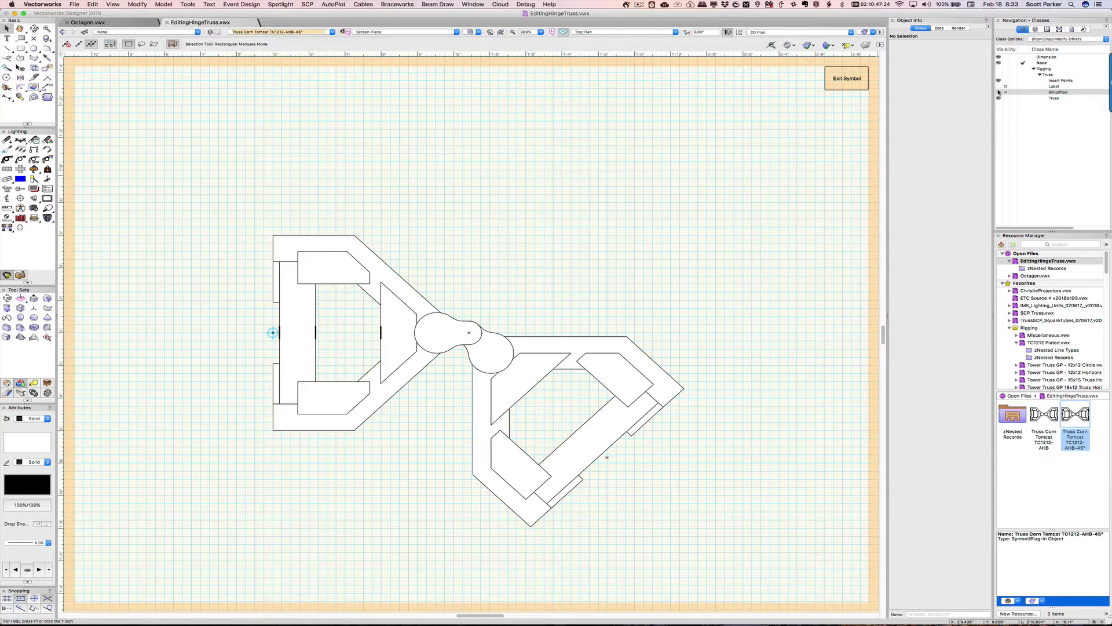
pyautogui.click(998, 92)
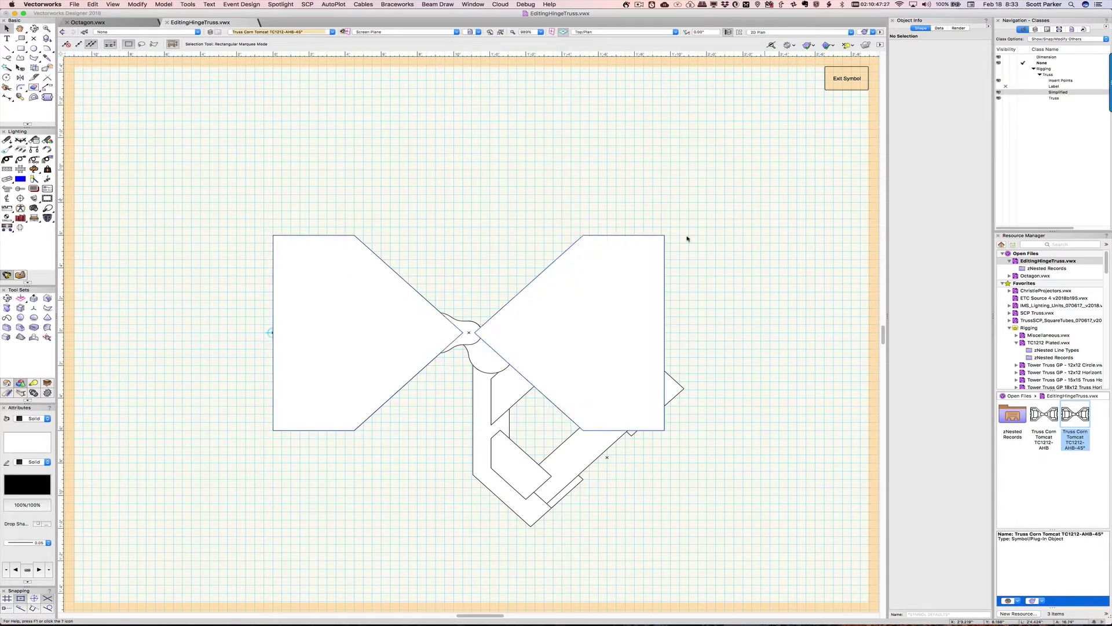
# Step: Rotate the right simplified polygon -45° about the hinge pin and check both polygons
pyautogui.click(633, 302)
pyautogui.press('r')
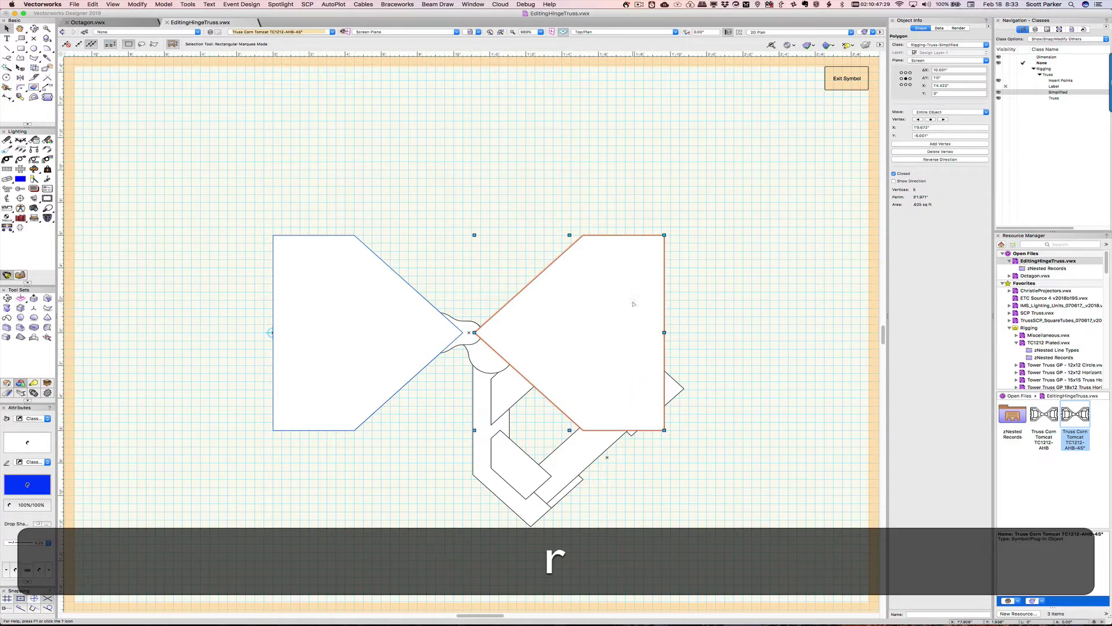
pyautogui.click(468, 332)
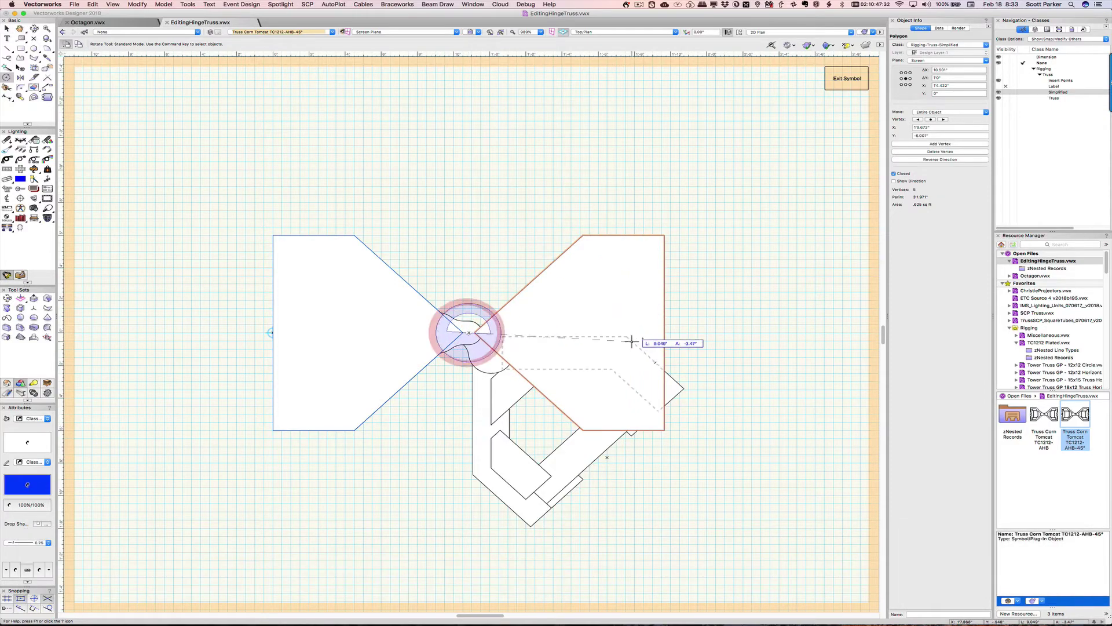
pyautogui.click(662, 332)
pyautogui.click(606, 458)
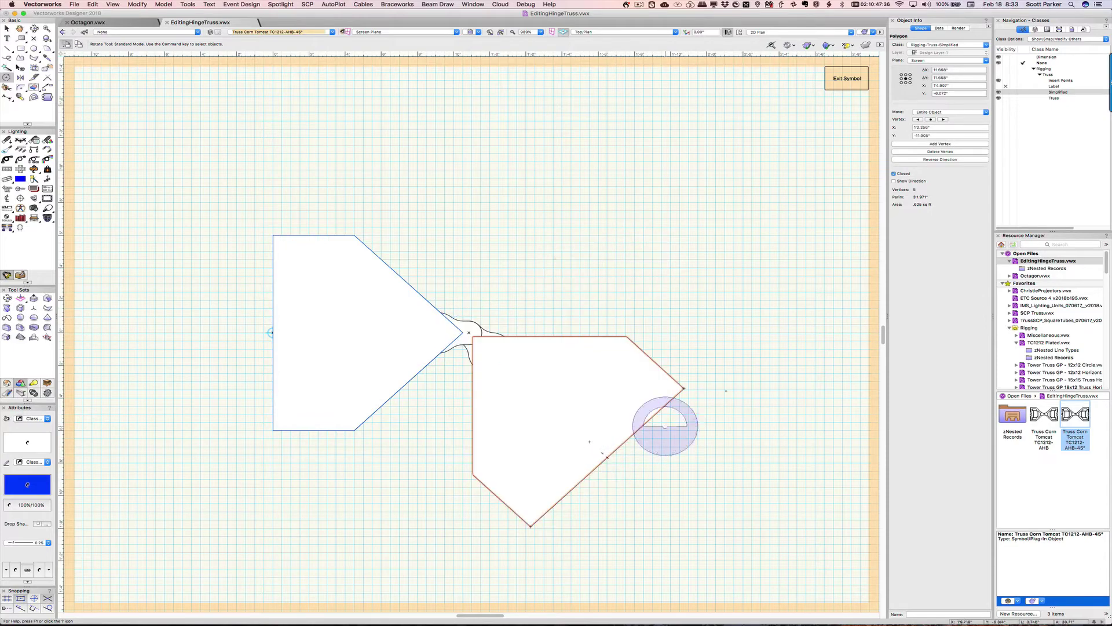
pyautogui.press('x')
pyautogui.click(778, 273)
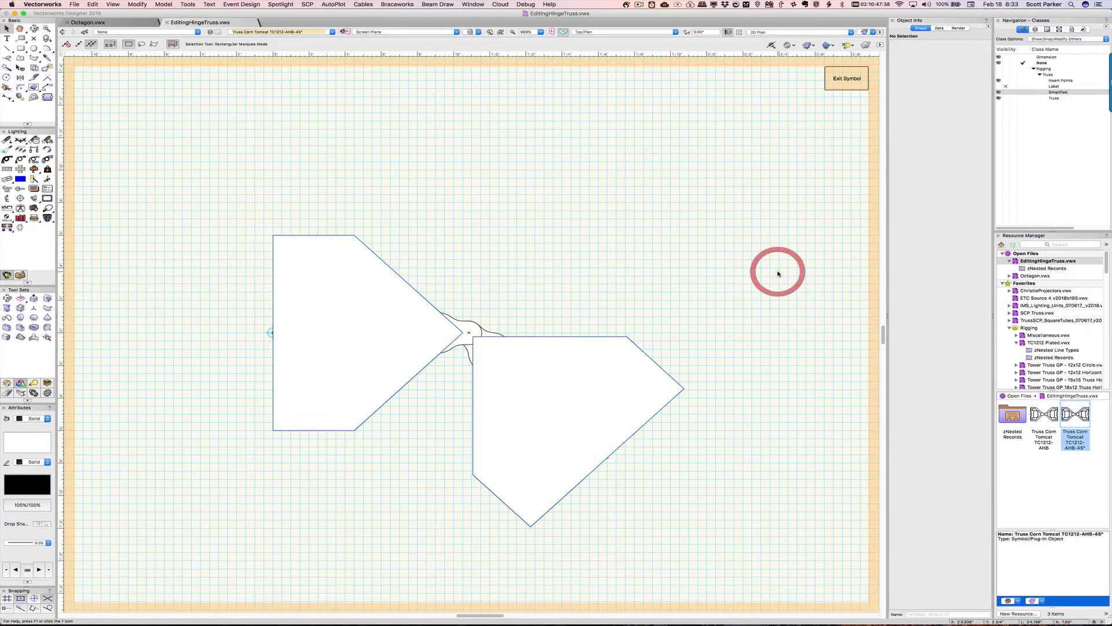
pyautogui.click(788, 212)
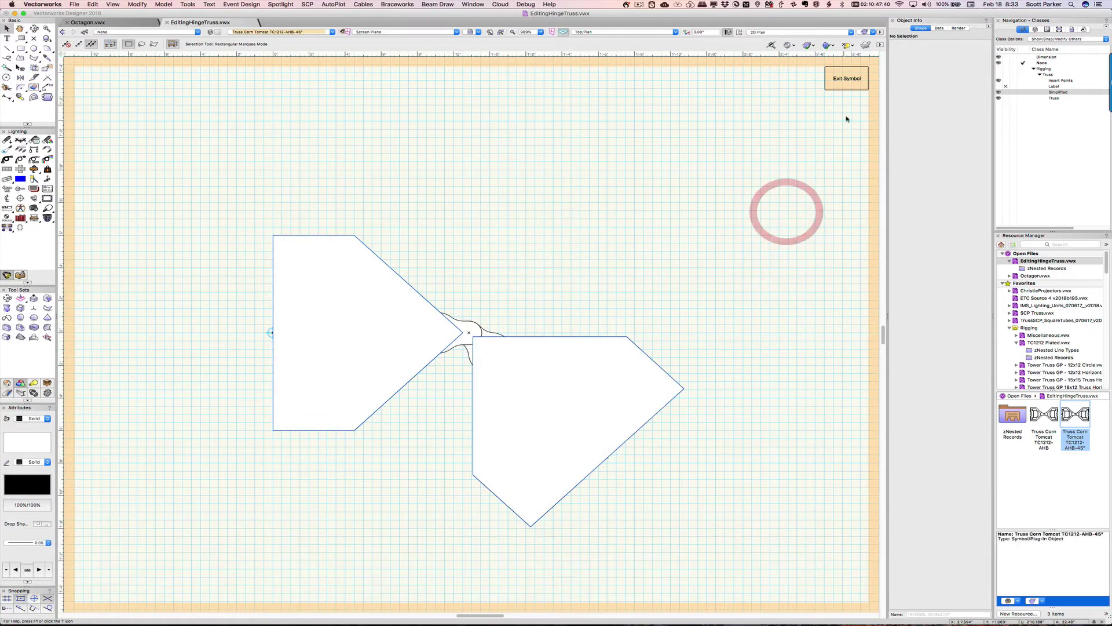
pyautogui.click(576, 360)
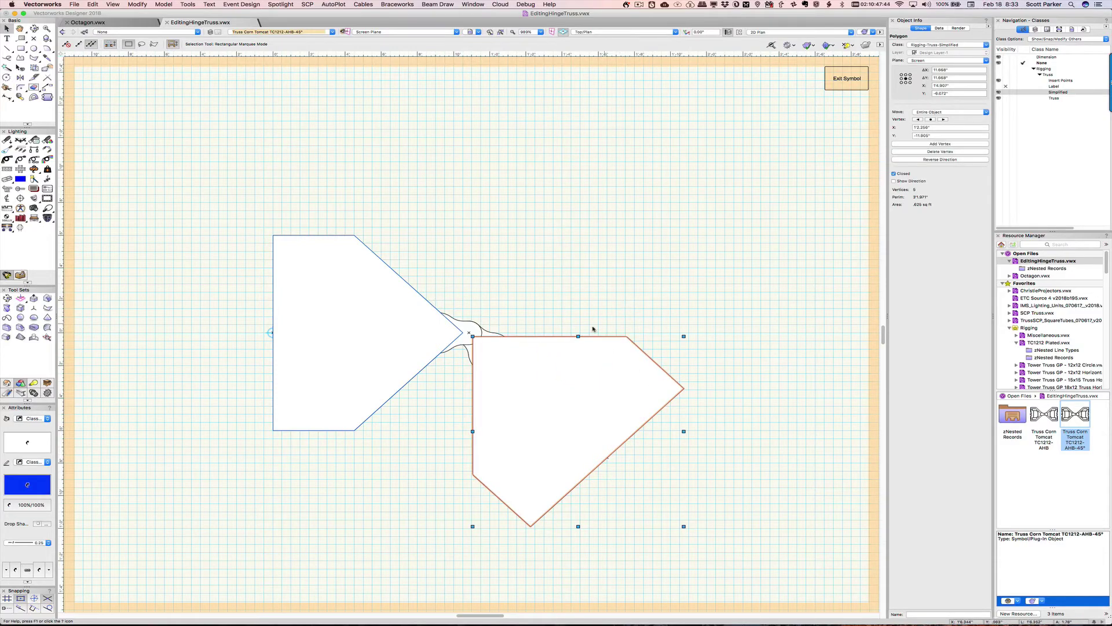
pyautogui.keyDown('shift'); pyautogui.click(383, 336); pyautogui.keyUp('shift')
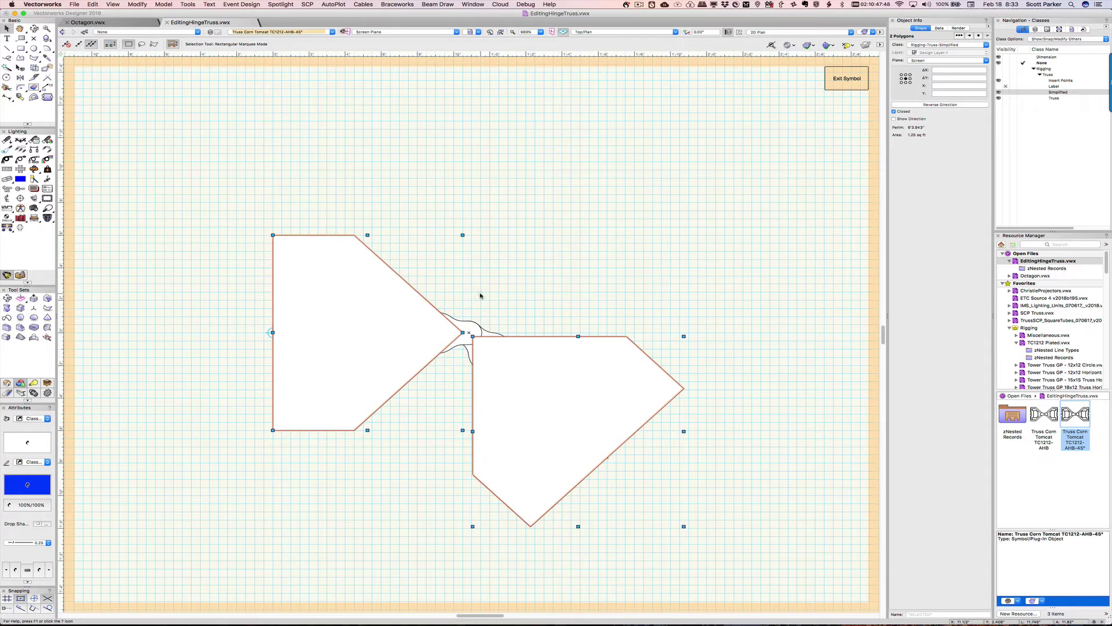
pyautogui.click(581, 234)
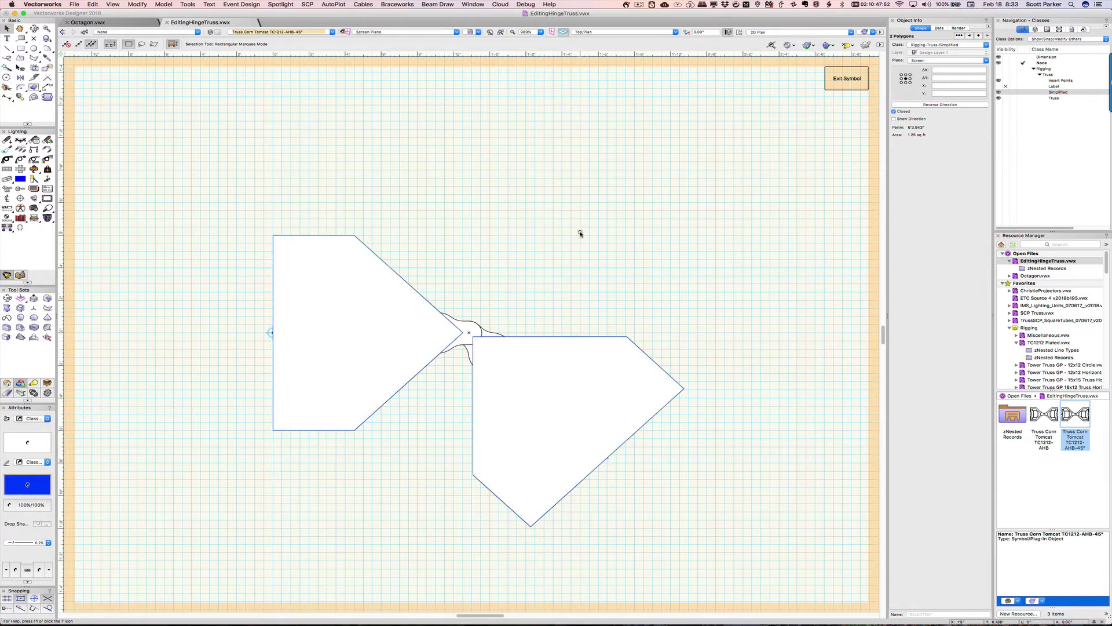
# Step: Exit the symbol, delete the old hinge truss, and insert a fresh copy of the edited symbol
pyautogui.click(844, 85)
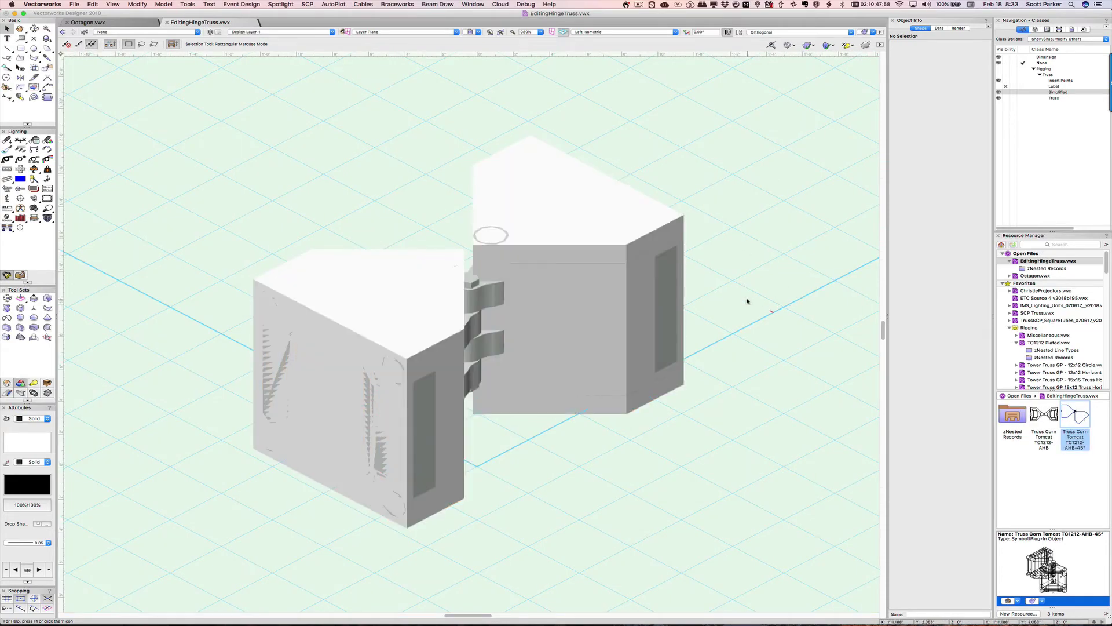
pyautogui.click(676, 298)
pyautogui.press('BackSpace')
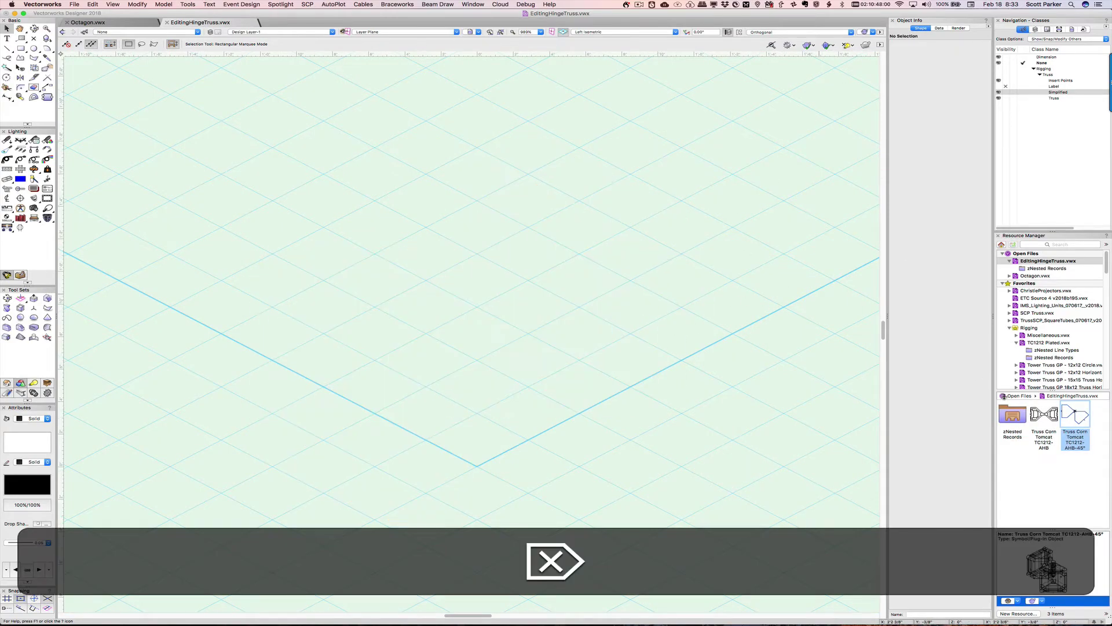
pyautogui.doubleClick(1068, 413)
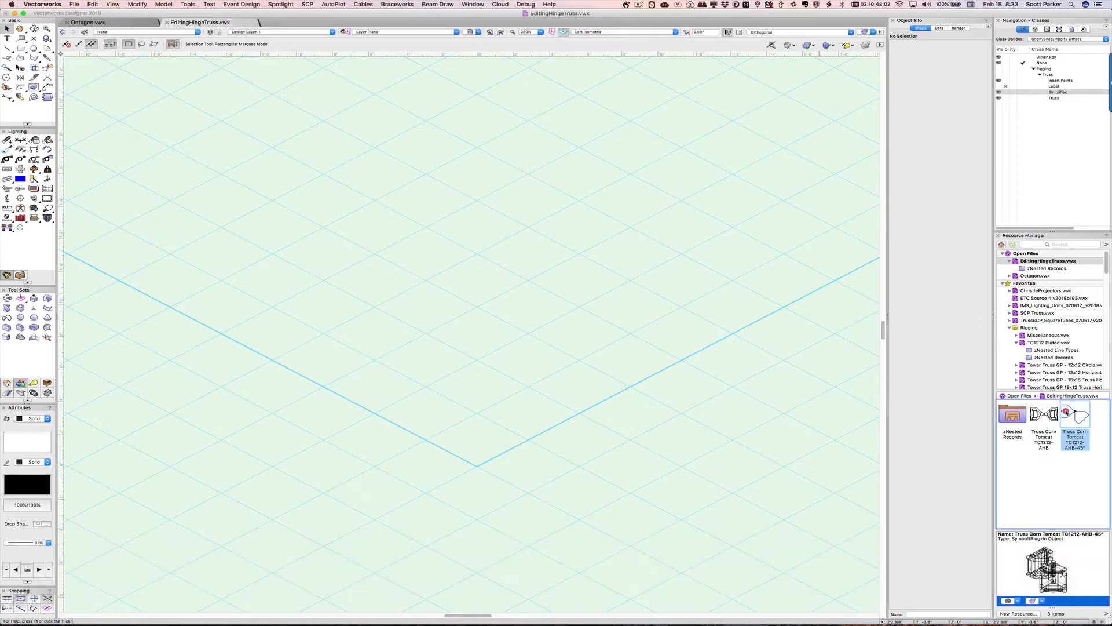
pyautogui.click(417, 273)
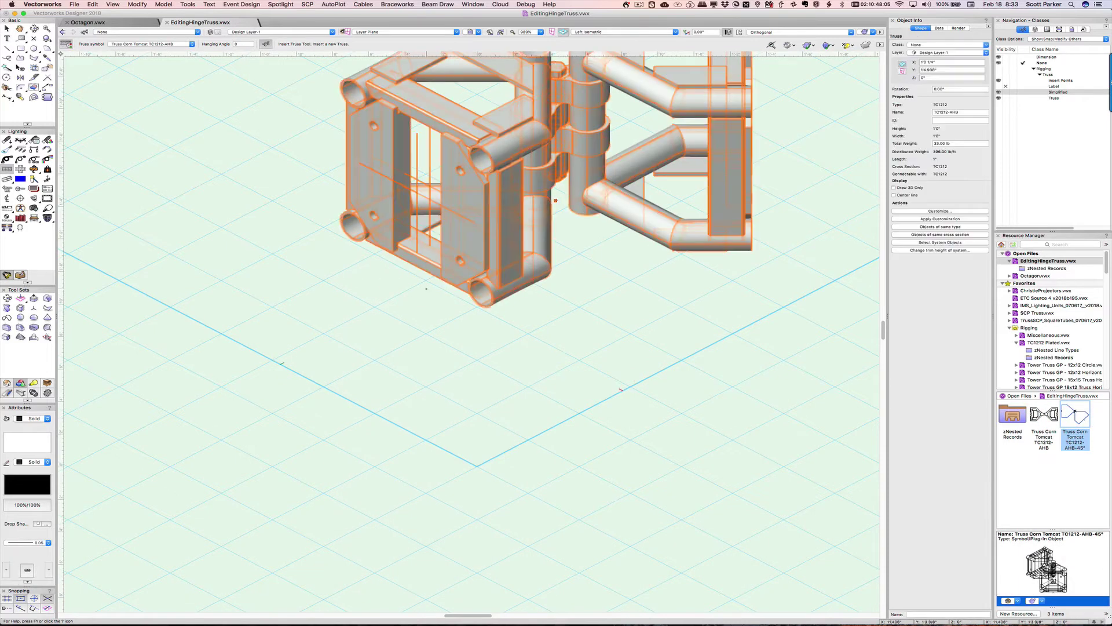
# Step: Zoom to fit in Top/Plan view, hide the Simplified class, and browse the TC1212 Plated library
pyautogui.press('super+6')
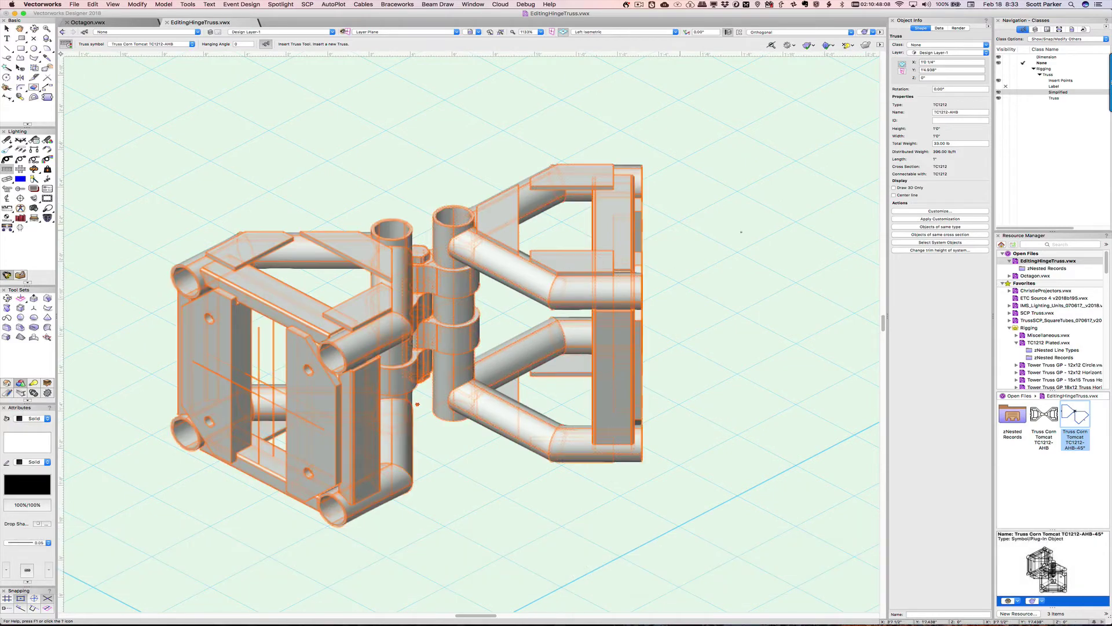
pyautogui.press('0')
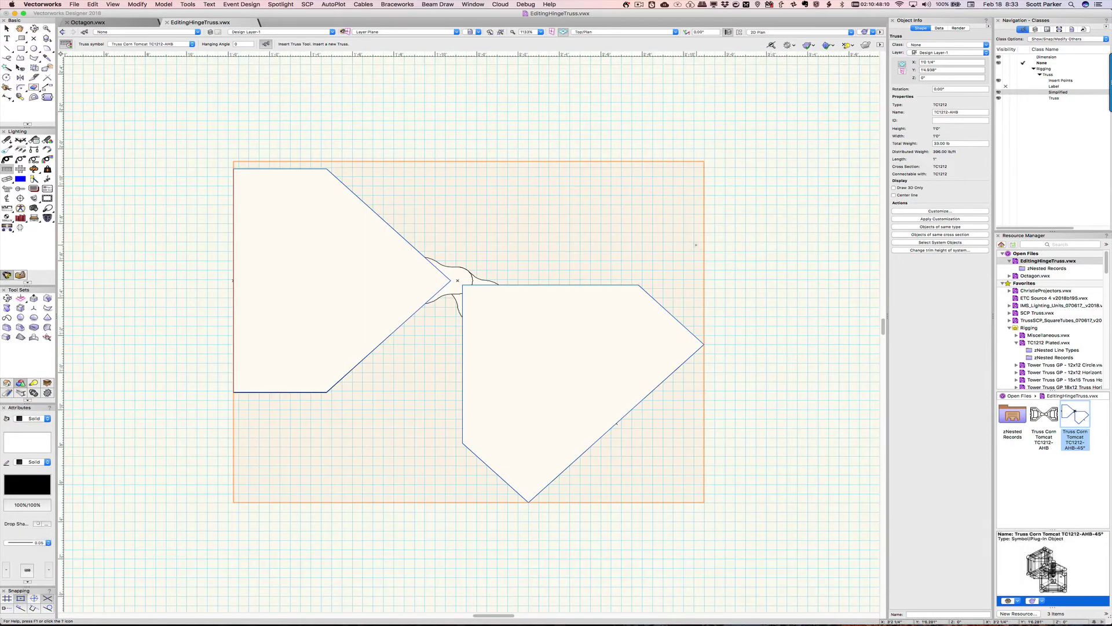
pyautogui.click(999, 92)
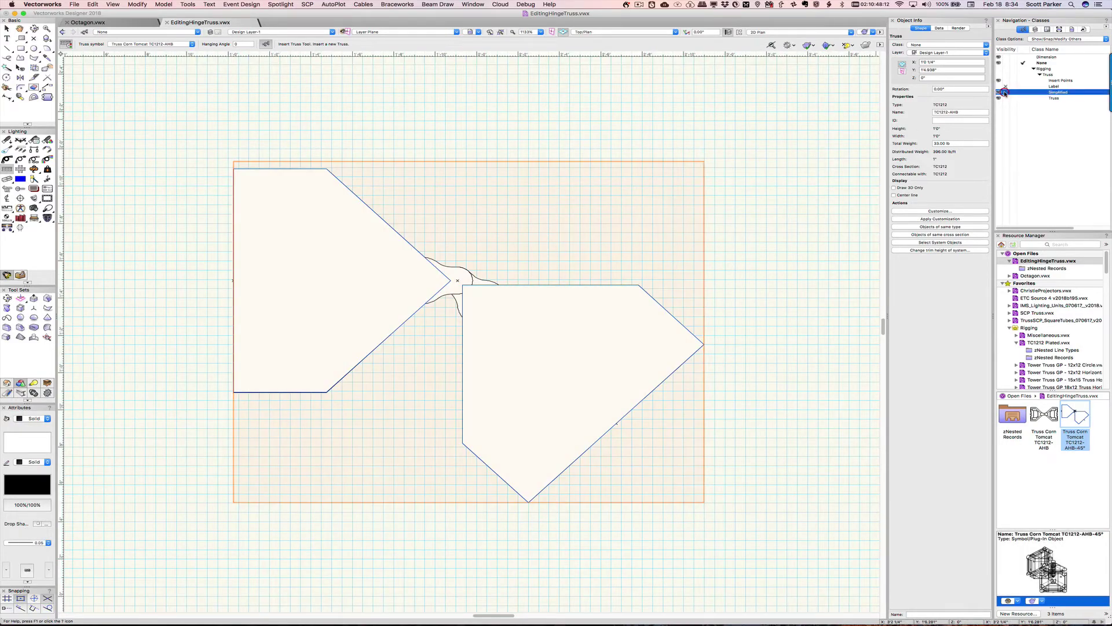
pyautogui.scroll(-2, 725, 330)
pyautogui.moveTo(721, 326); pyautogui.dragTo(676, 255, button='middle')
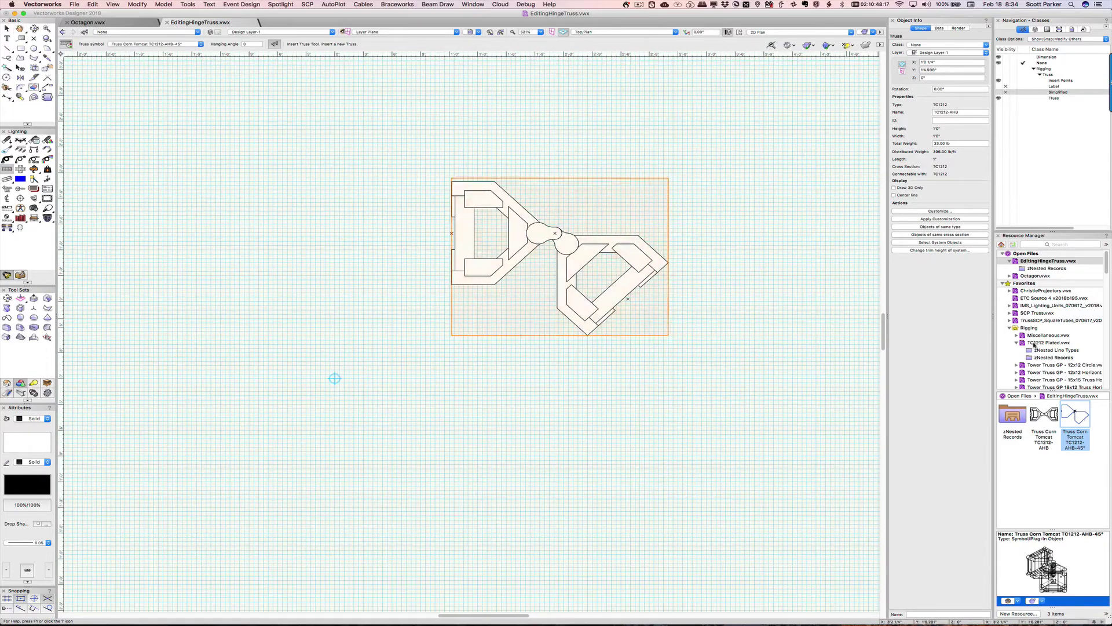
pyautogui.click(1037, 342)
pyautogui.scroll(-3, 1105, 463)
pyautogui.moveTo(1107, 465); pyautogui.dragTo(1108, 495)
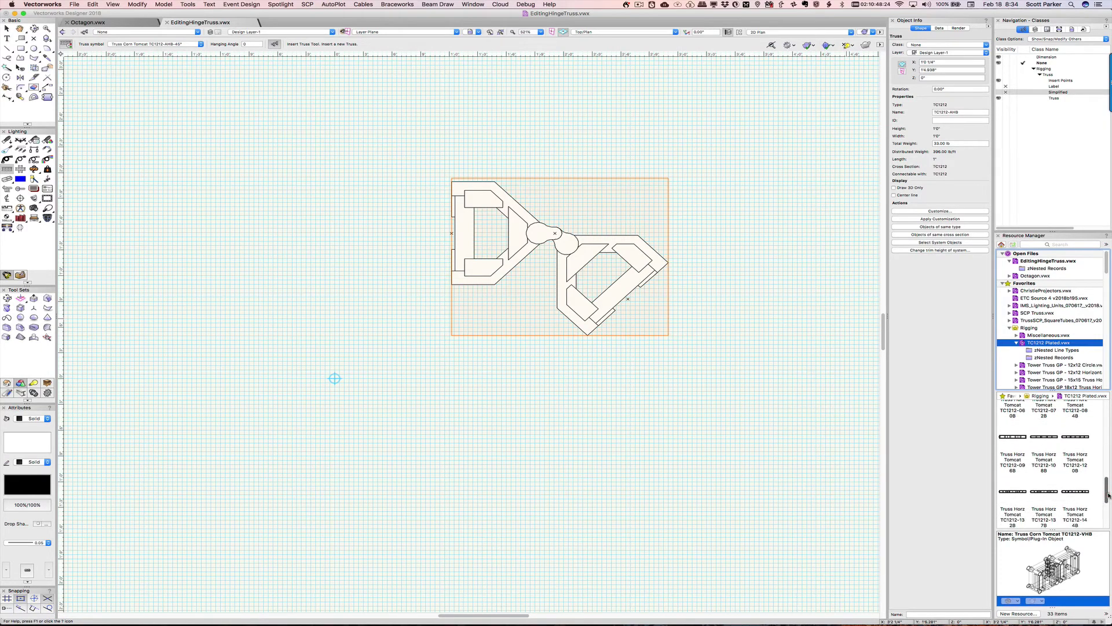
# Step: Import the Truss Horz Tomcat TC1212-120B symbol into the file and set it as the truss to insert
pyautogui.rightClick(1075, 448)
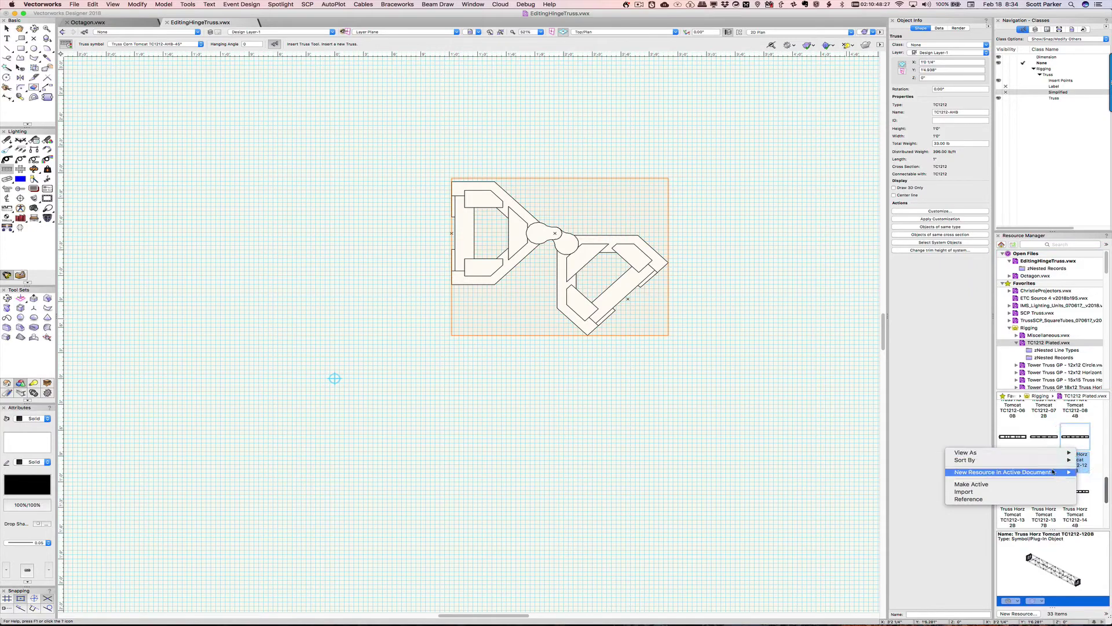
pyautogui.click(1044, 491)
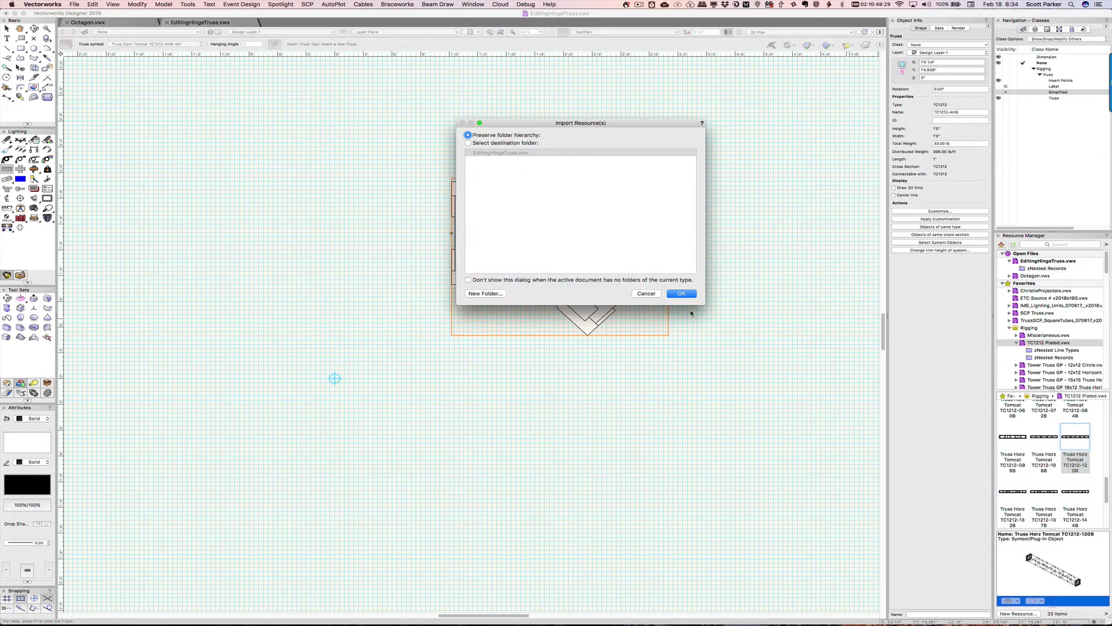
pyautogui.click(682, 294)
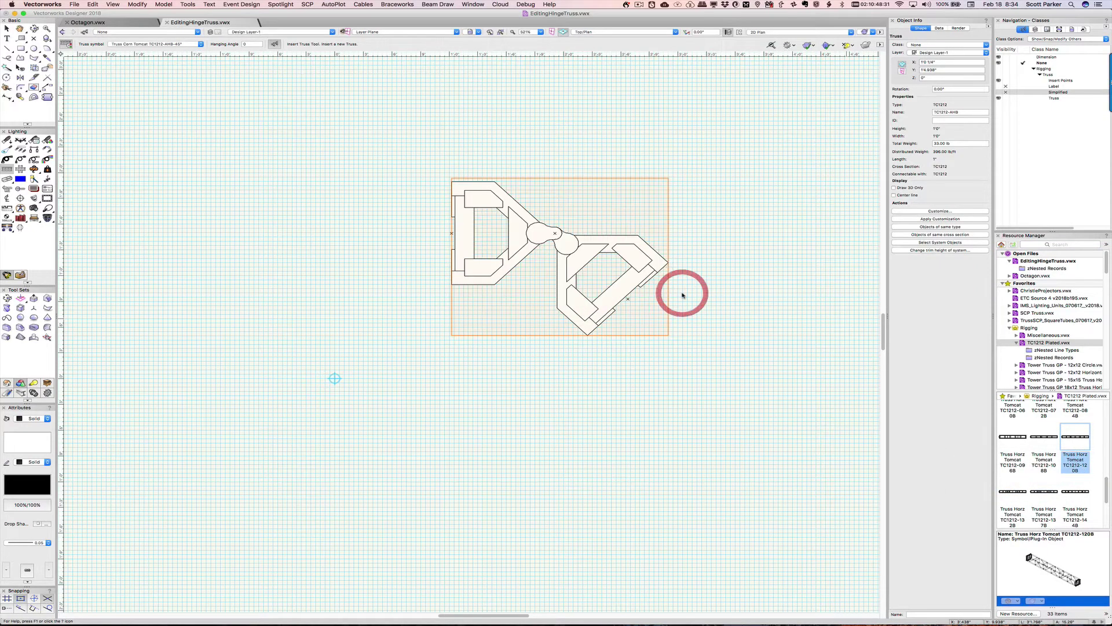
pyautogui.click(1030, 261)
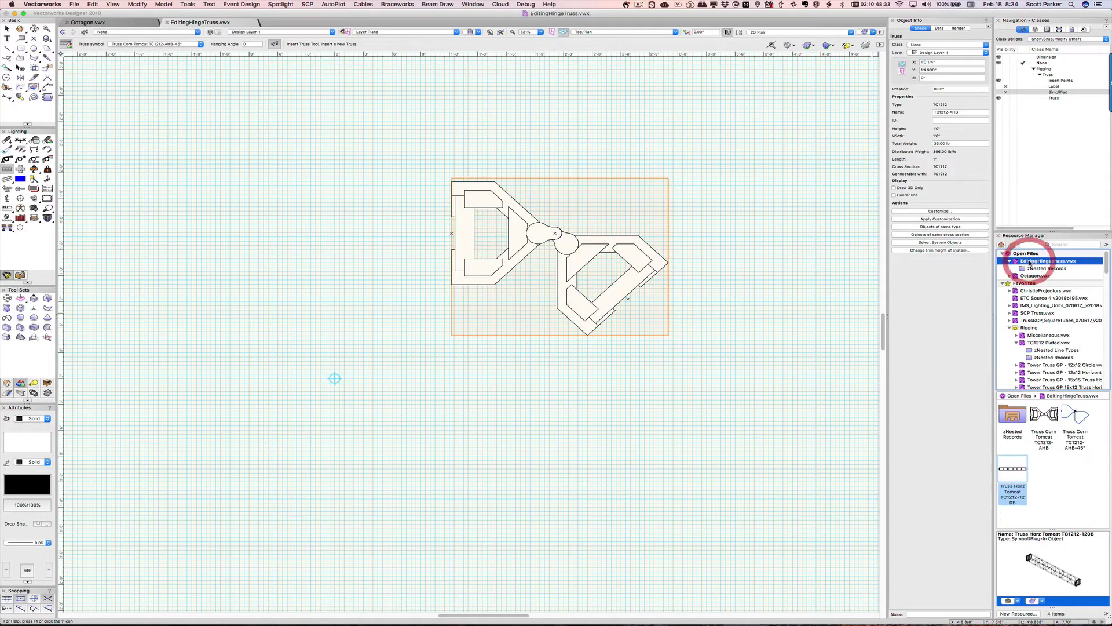
pyautogui.click(1010, 476)
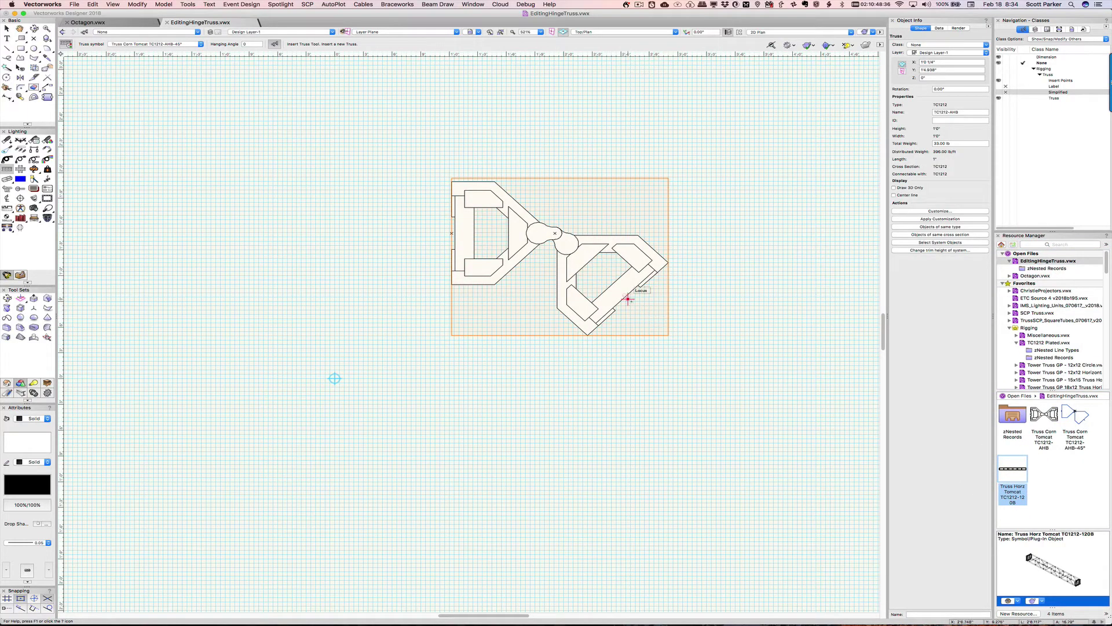
pyautogui.doubleClick(1013, 469)
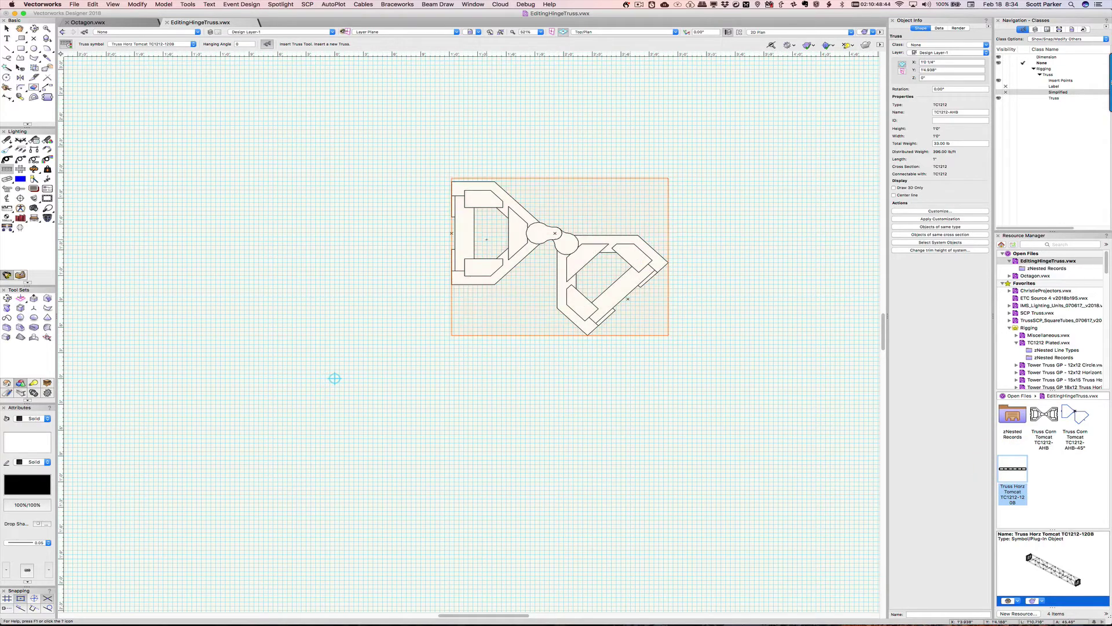
# Step: Insert straight truss sections beside the hinge, delete the right-side one, and select the long truss
pyautogui.click(454, 206)
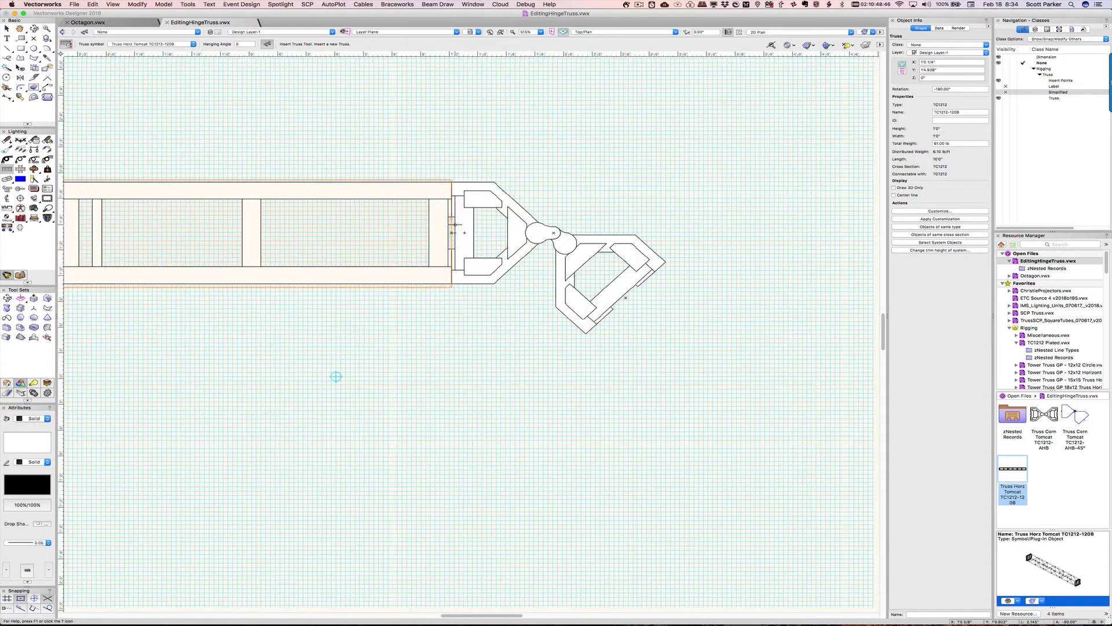
pyautogui.scroll(-5, 335, 379)
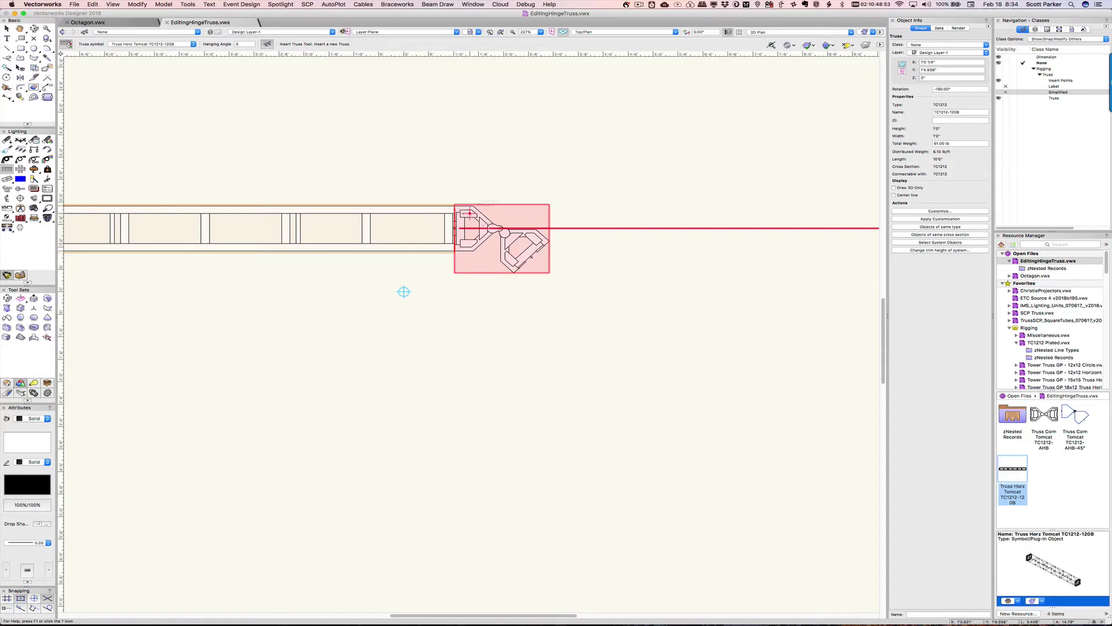
pyautogui.click(507, 251)
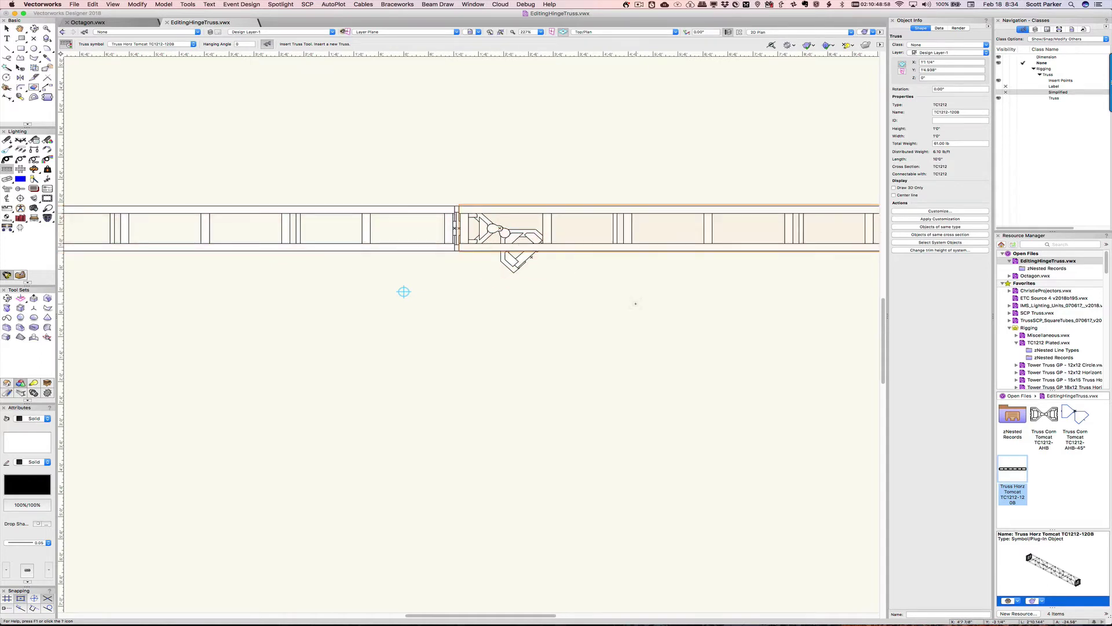
pyautogui.press('BackSpace')
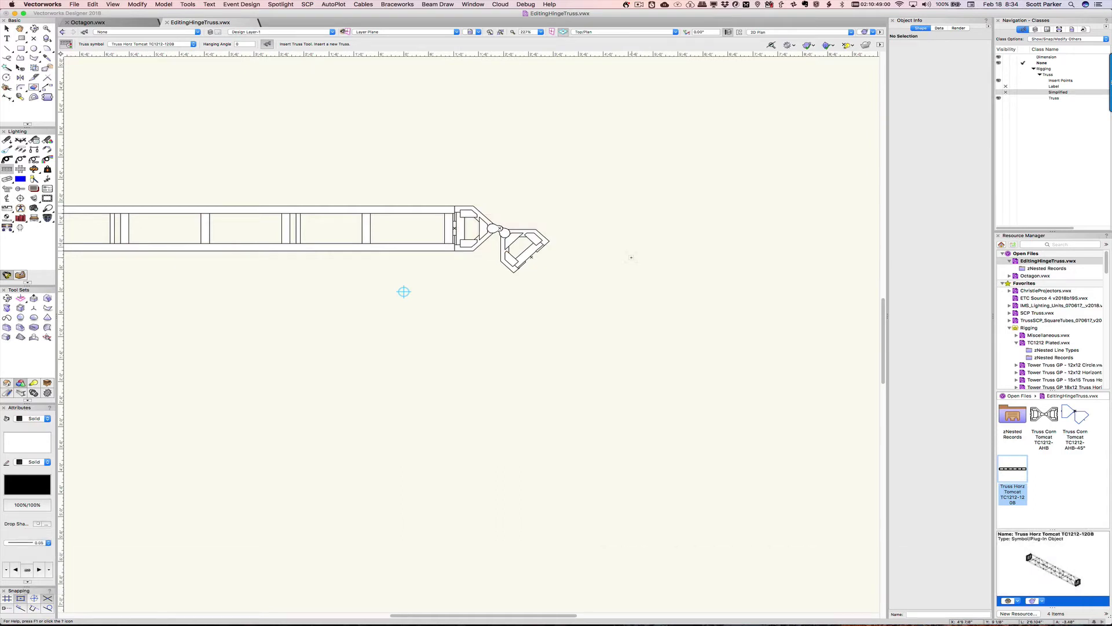
pyautogui.press('x')
pyautogui.click(443, 210)
# Step: Delete the long truss, then tick Draw 3D Only for the hinge truss in Object Info
pyautogui.press('BackSpace')
pyautogui.scroll(3, 538, 245)
pyautogui.scroll(8, 538, 245)
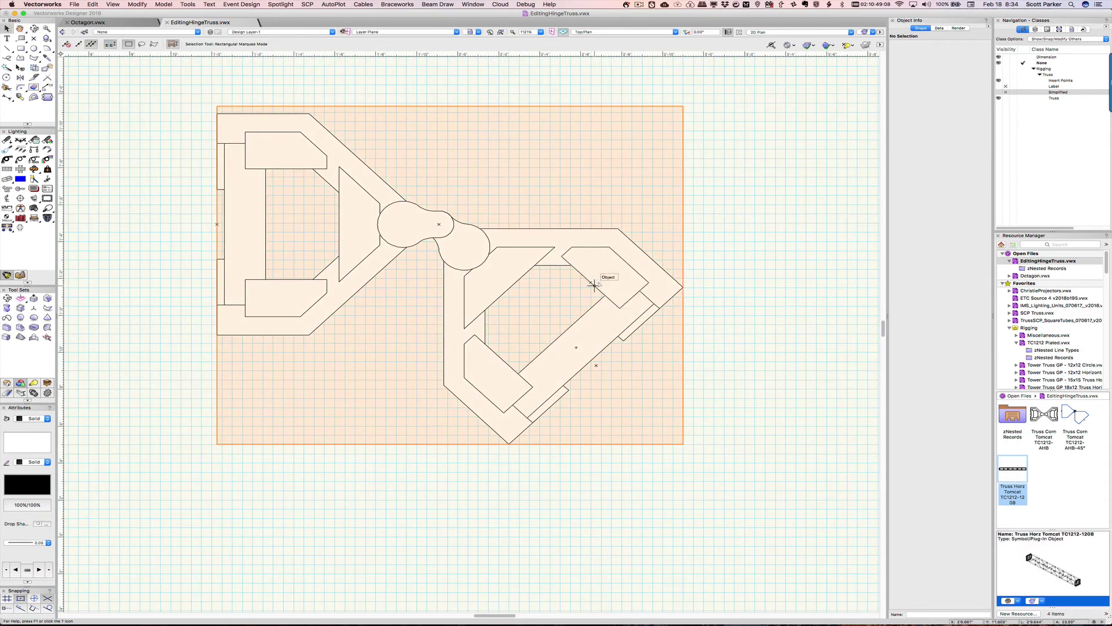
pyautogui.click(594, 284)
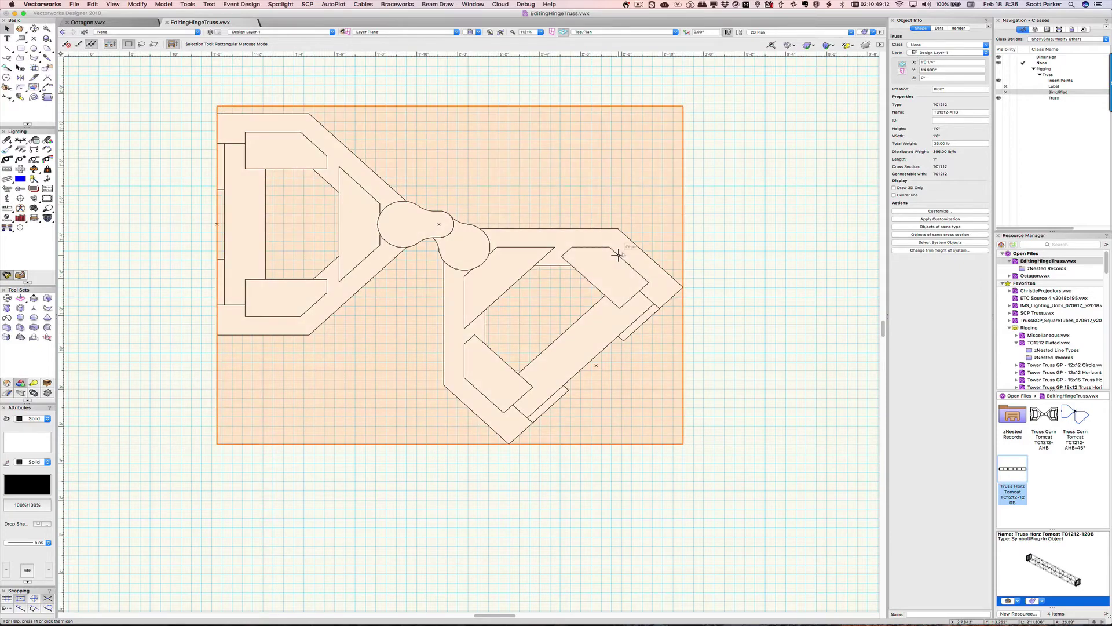
pyautogui.click(894, 189)
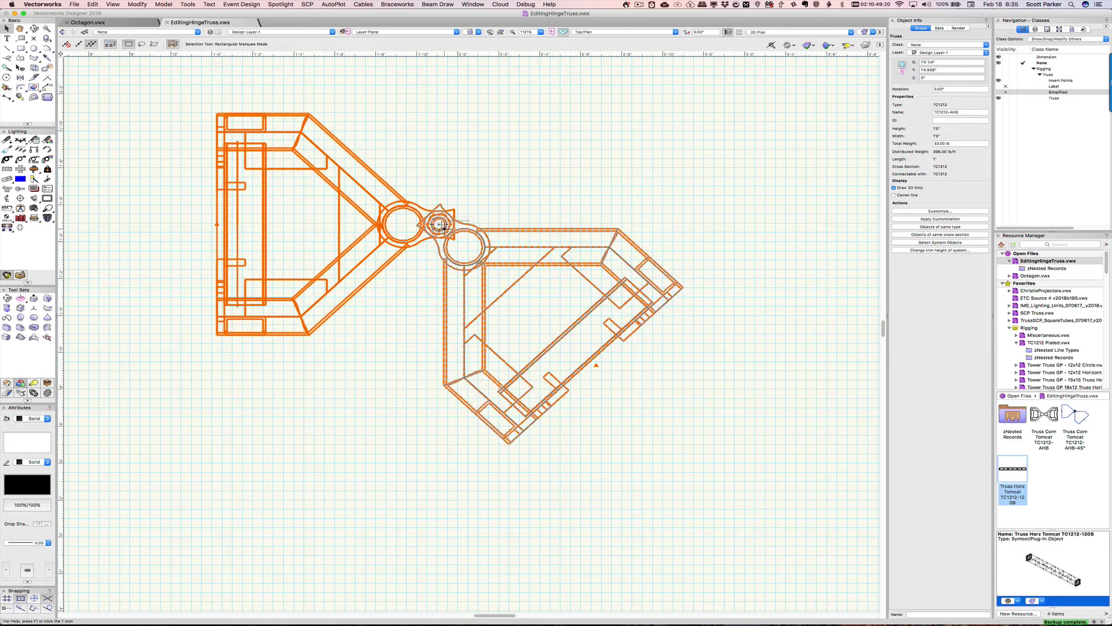
pyautogui.click(516, 213)
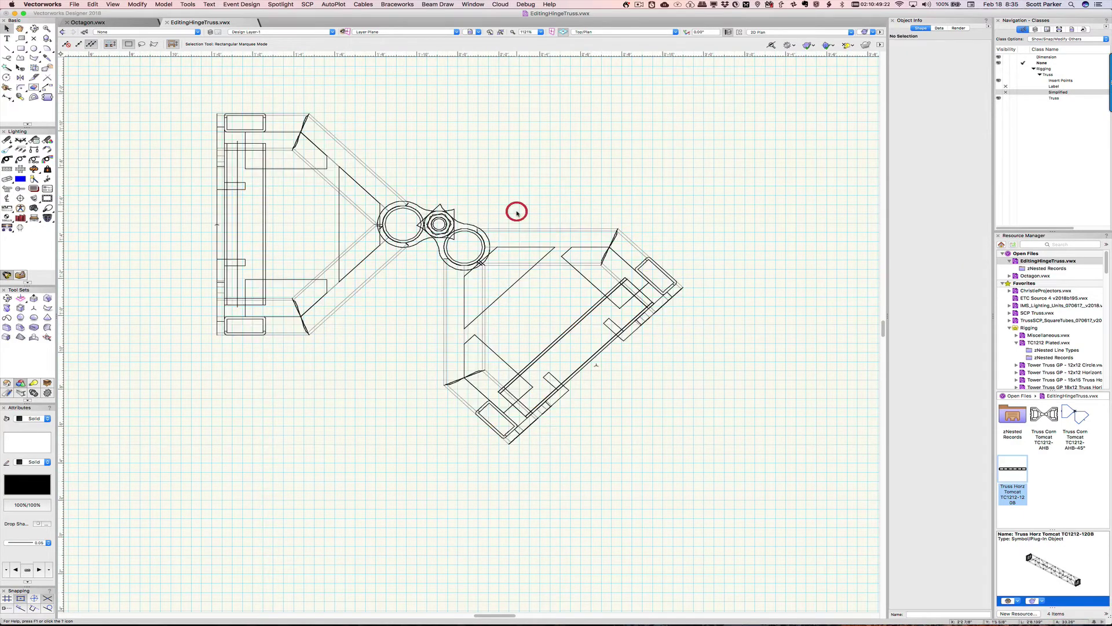
pyautogui.click(477, 230)
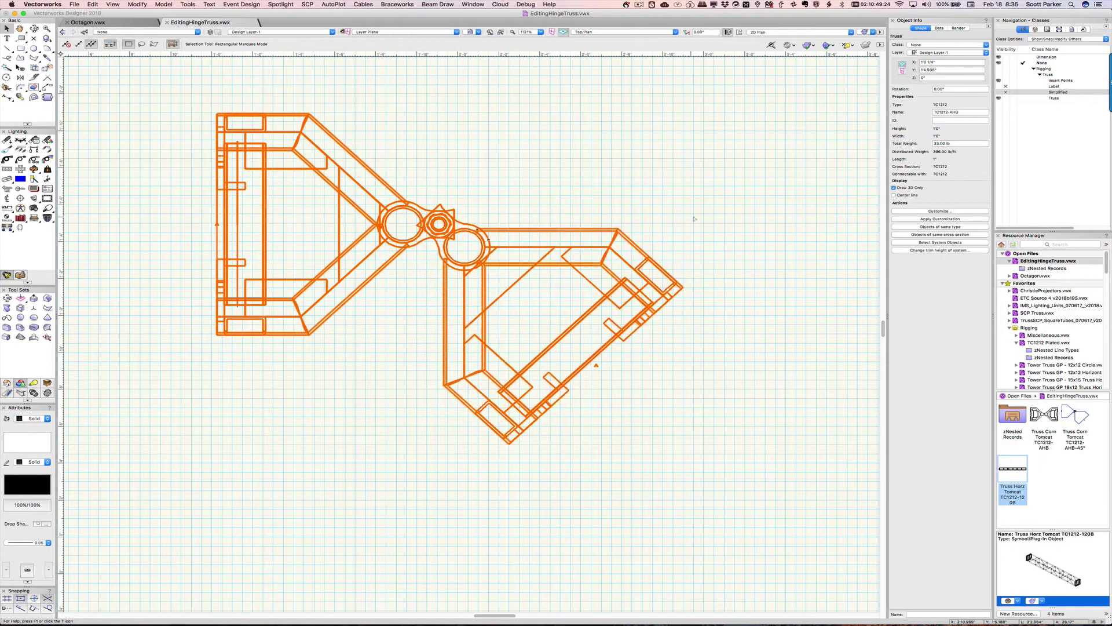
pyautogui.click(937, 212)
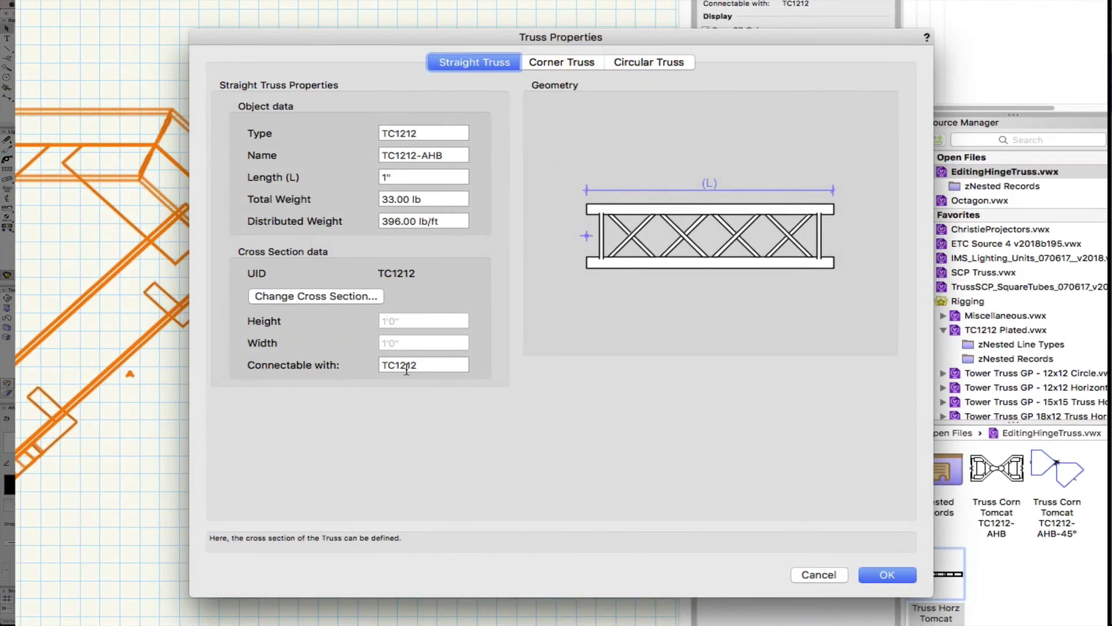
pyautogui.click(563, 63)
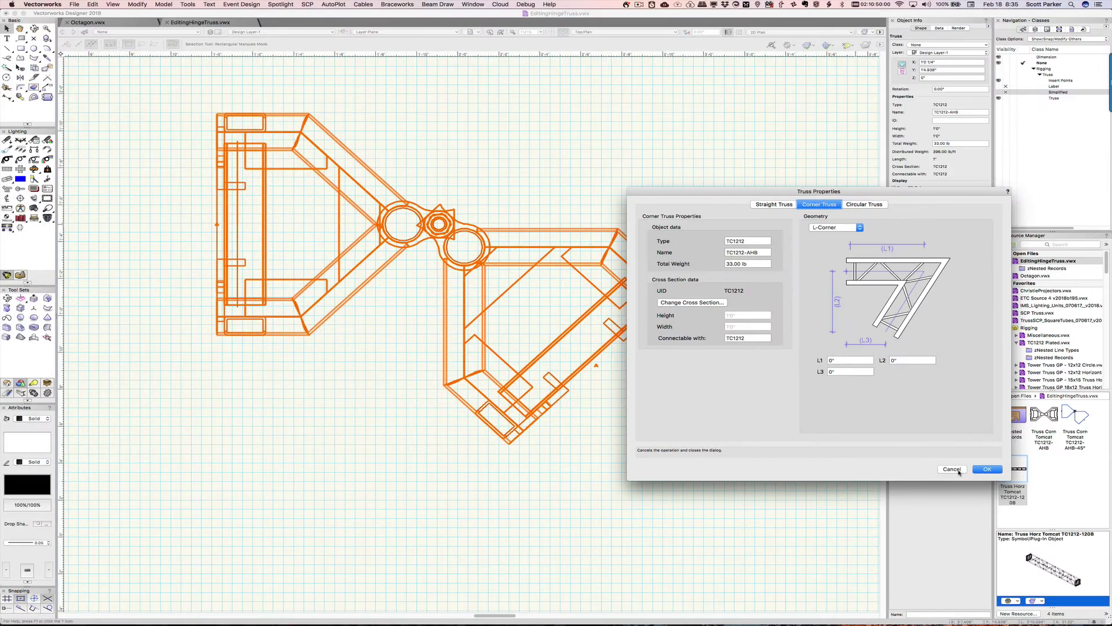
pyautogui.click(822, 574)
# Step: Draw a constrained linear dimension from the truss insertion point to the hinge centre
pyautogui.click(417, 143)
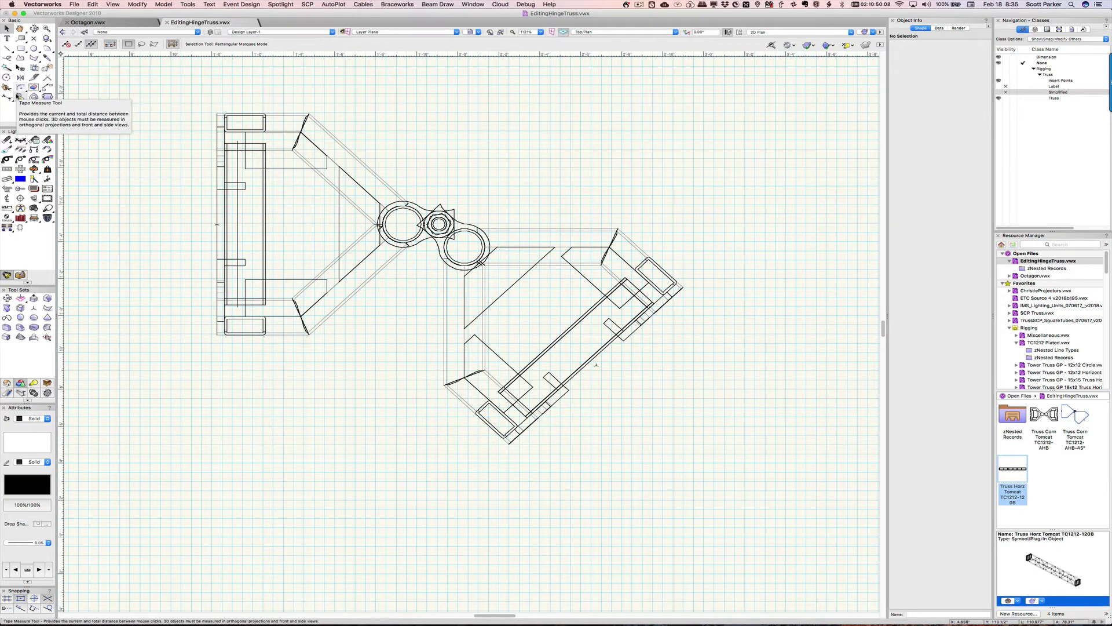
pyautogui.press('n')
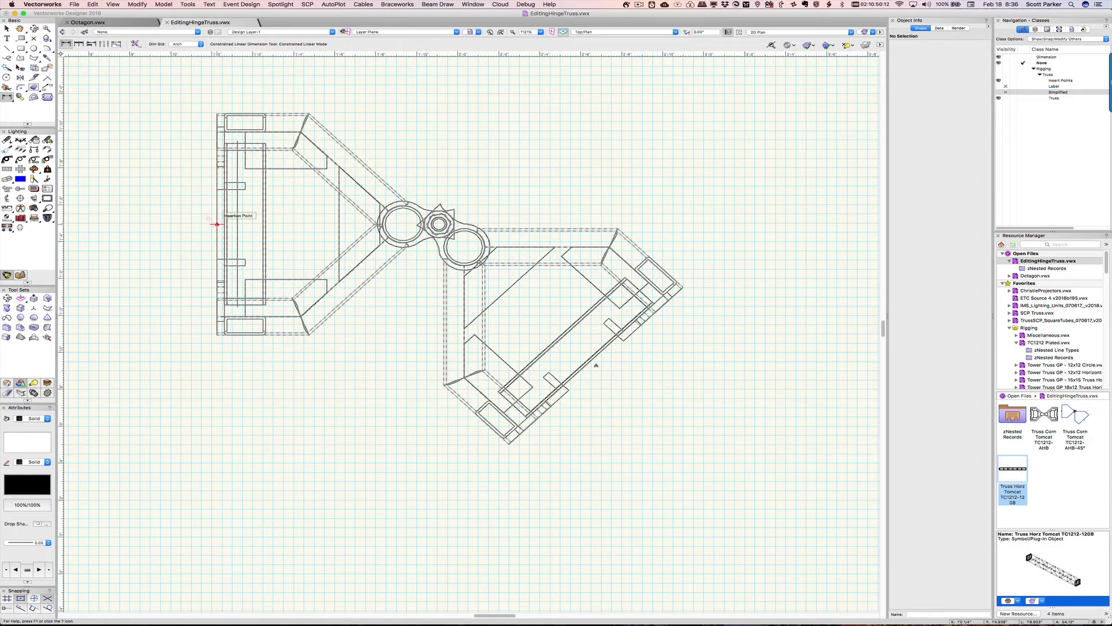
pyautogui.click(216, 224)
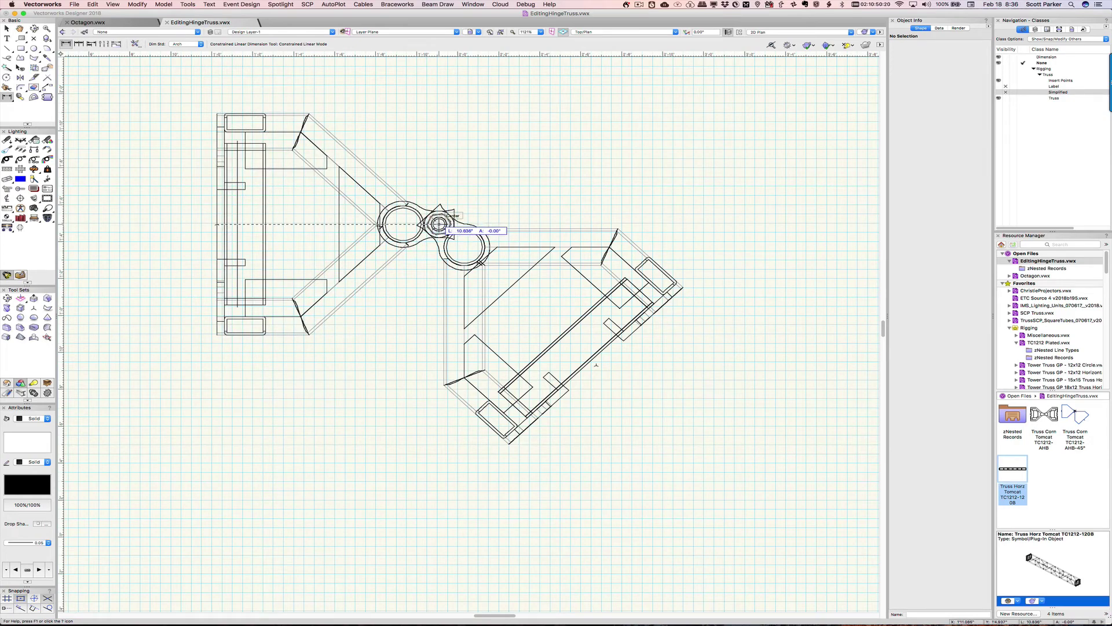
pyautogui.press('z')
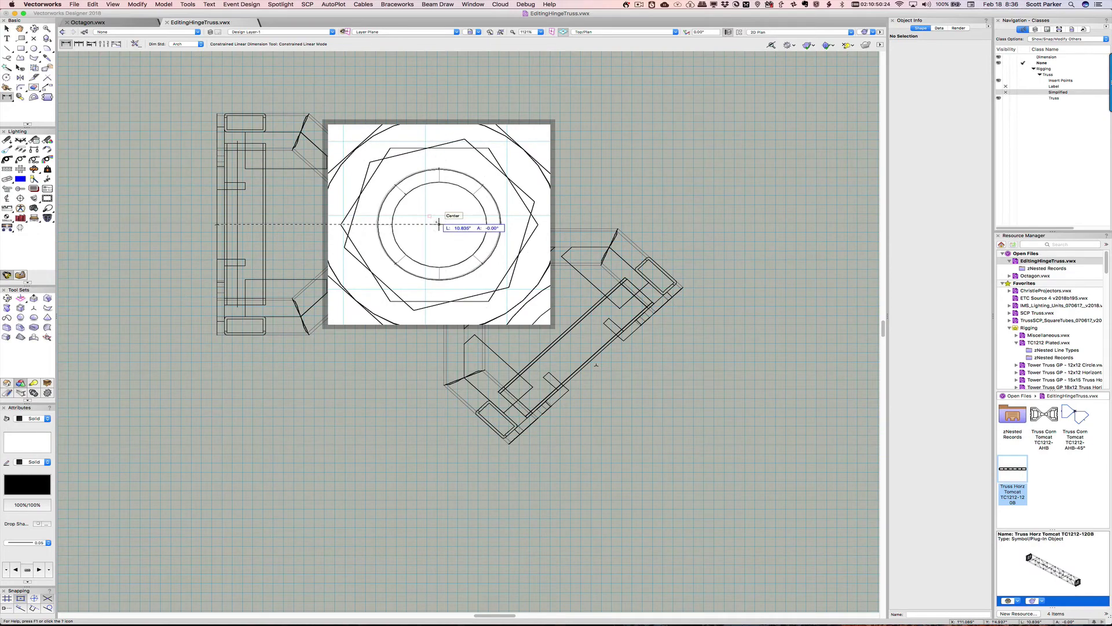
pyautogui.click(439, 221)
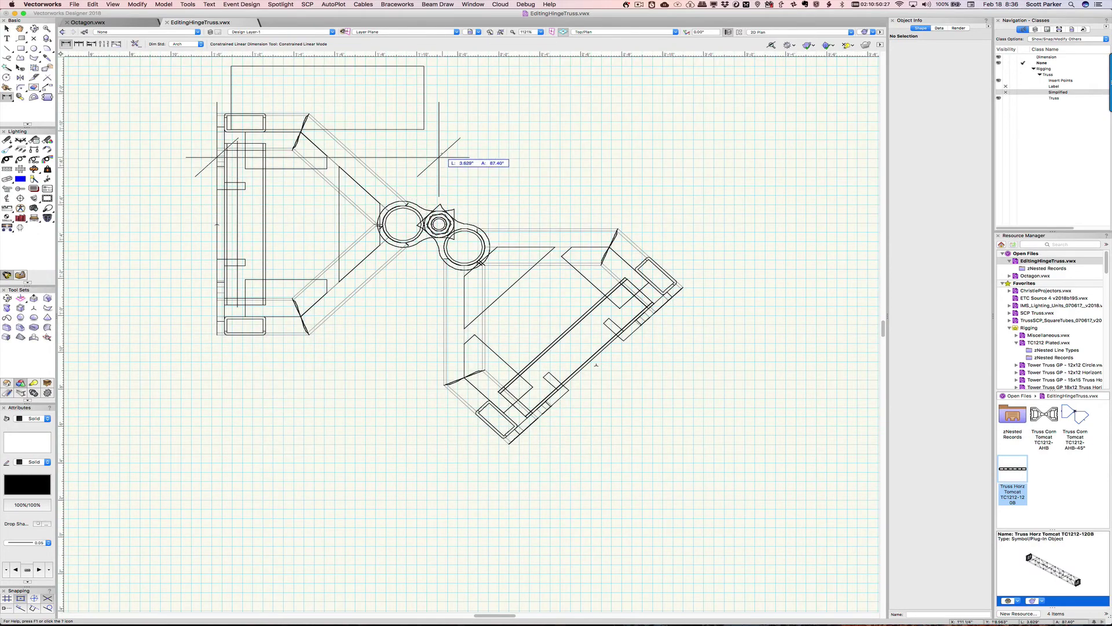
pyautogui.click(439, 106)
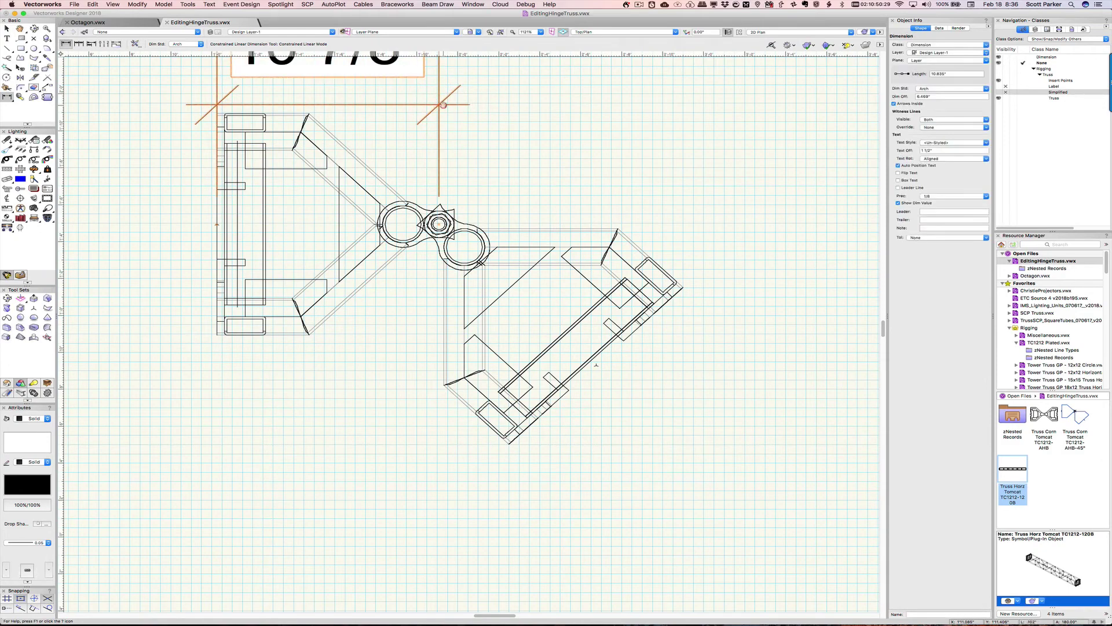
# Step: Set the dimension precision to 1/64 and copy the 10 53/64" length value
pyautogui.scroll(5, 439, 110)
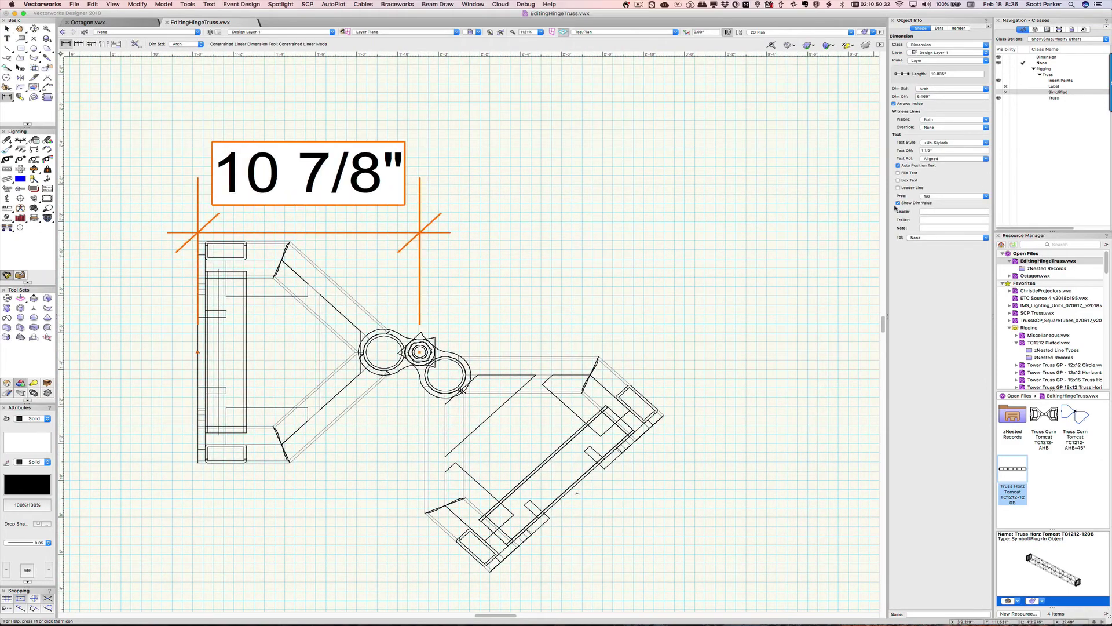
pyautogui.click(929, 198)
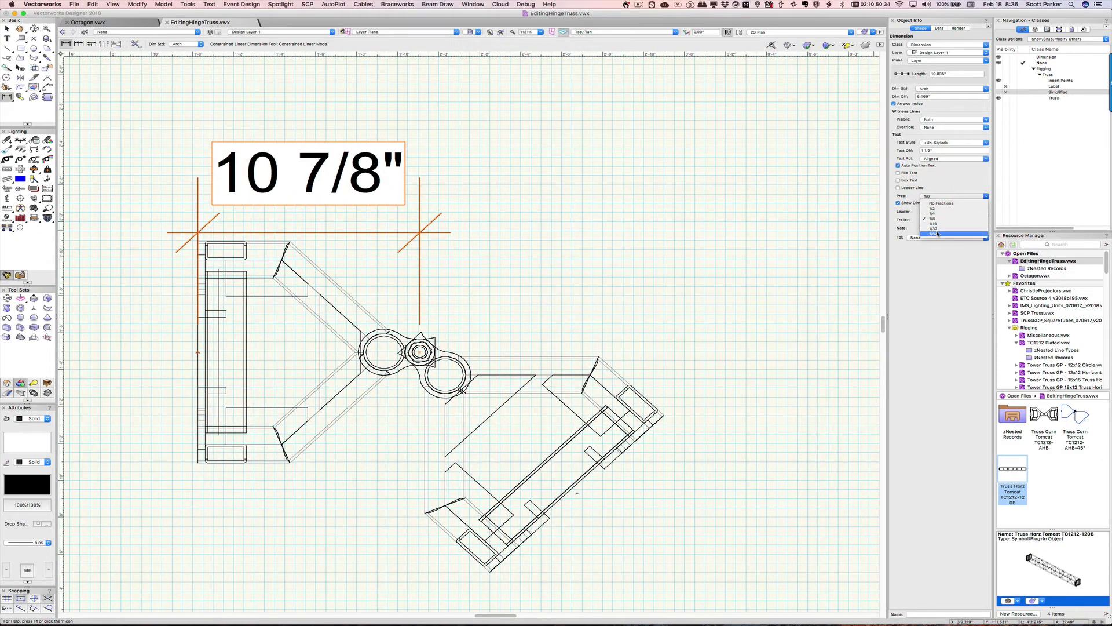
pyautogui.click(937, 233)
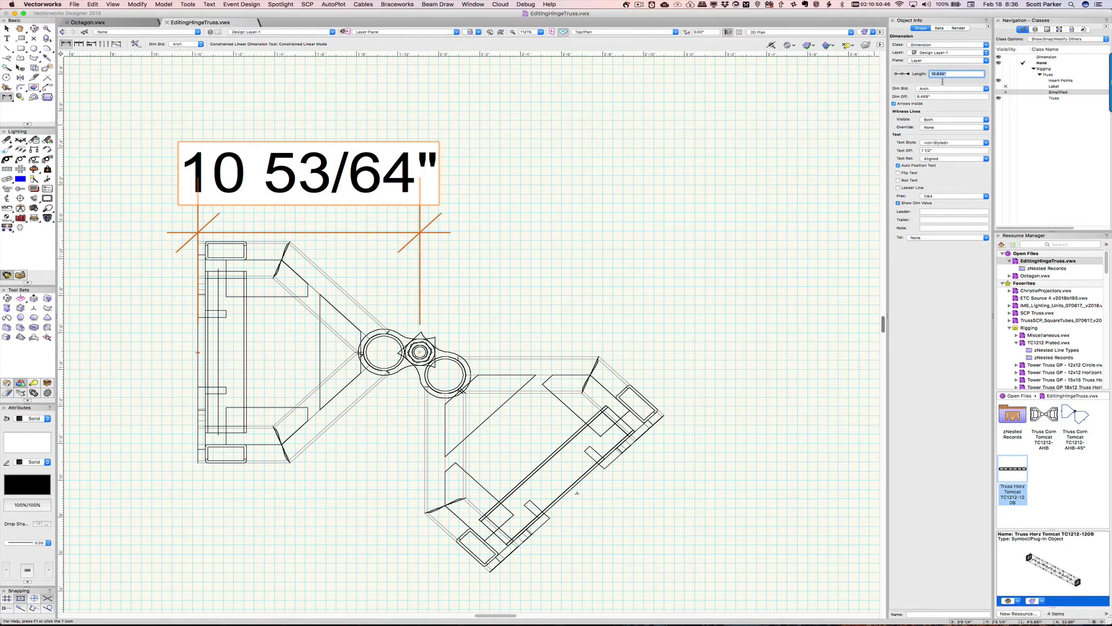
pyautogui.press('super+c')
# Step: Select the hinge truss, set its Corner Truss L1 to 10.835", and apply the customization
pyautogui.press('x')
pyautogui.click(443, 350)
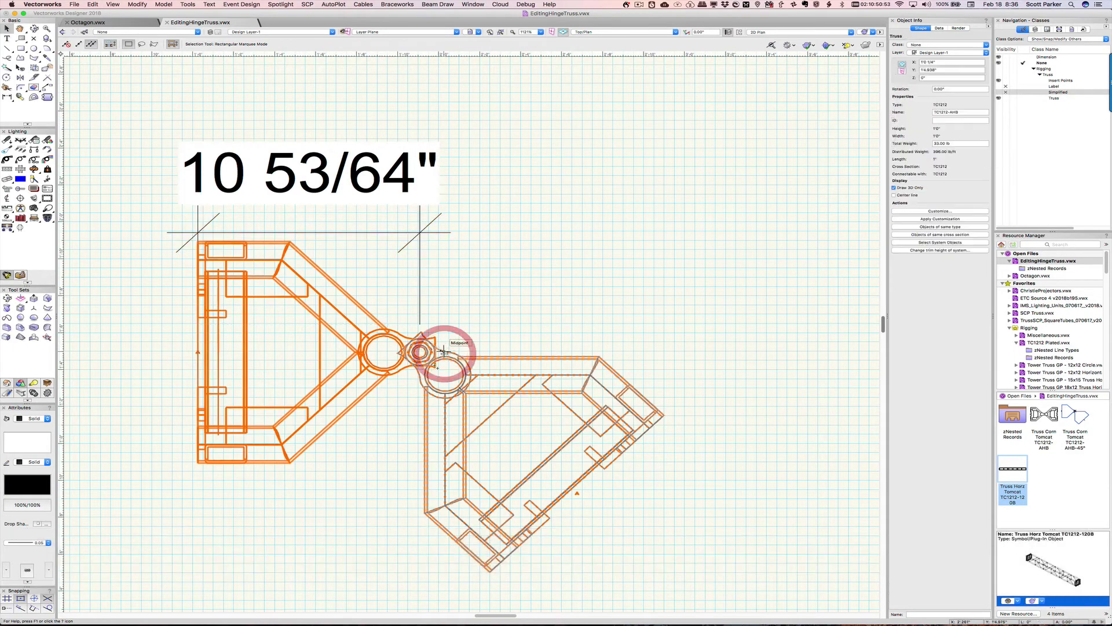
pyautogui.click(933, 212)
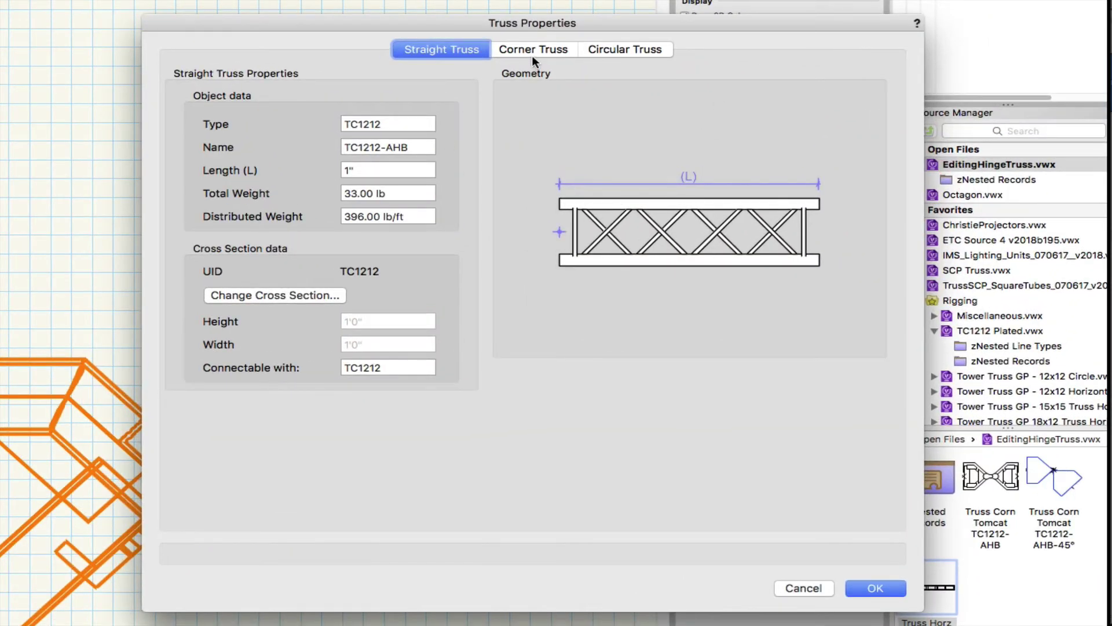
pyautogui.click(531, 54)
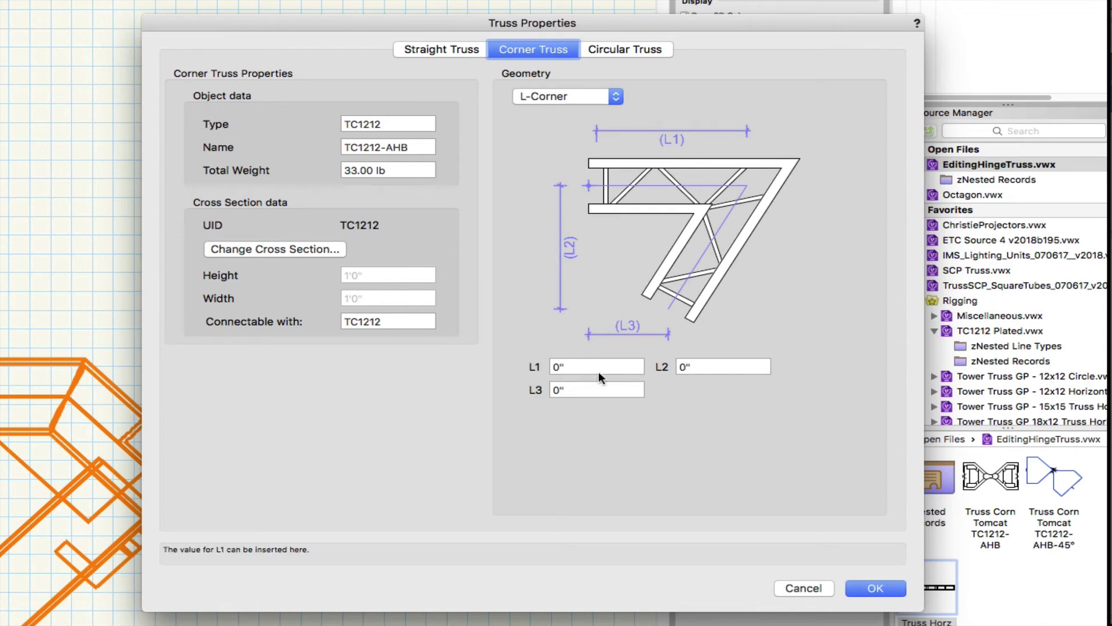
pyautogui.click(559, 366)
pyautogui.press('super+v')
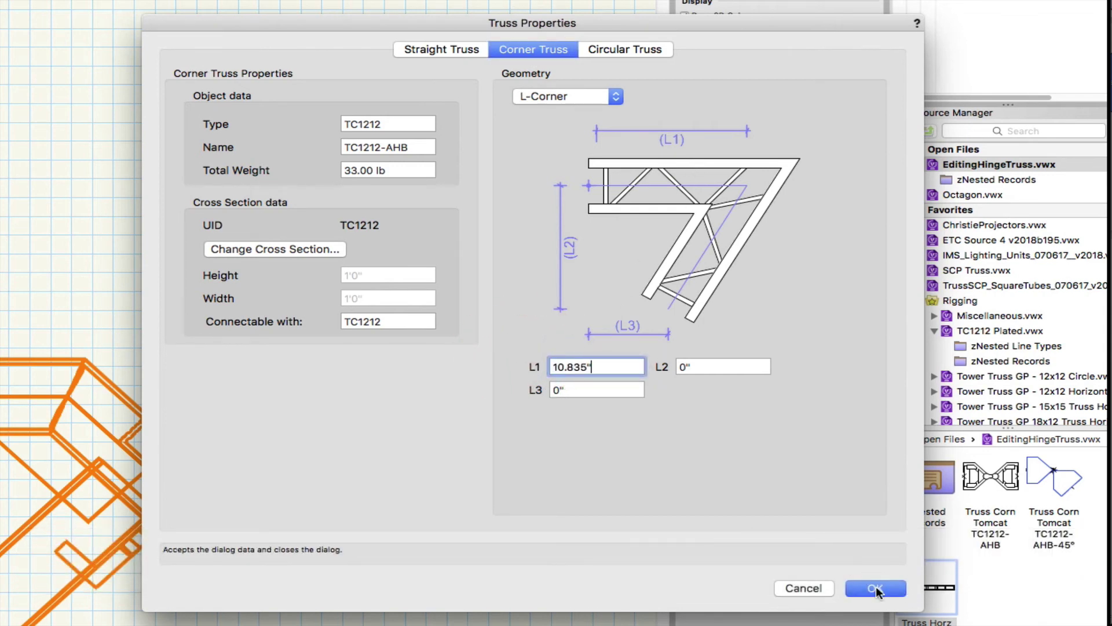
pyautogui.click(875, 587)
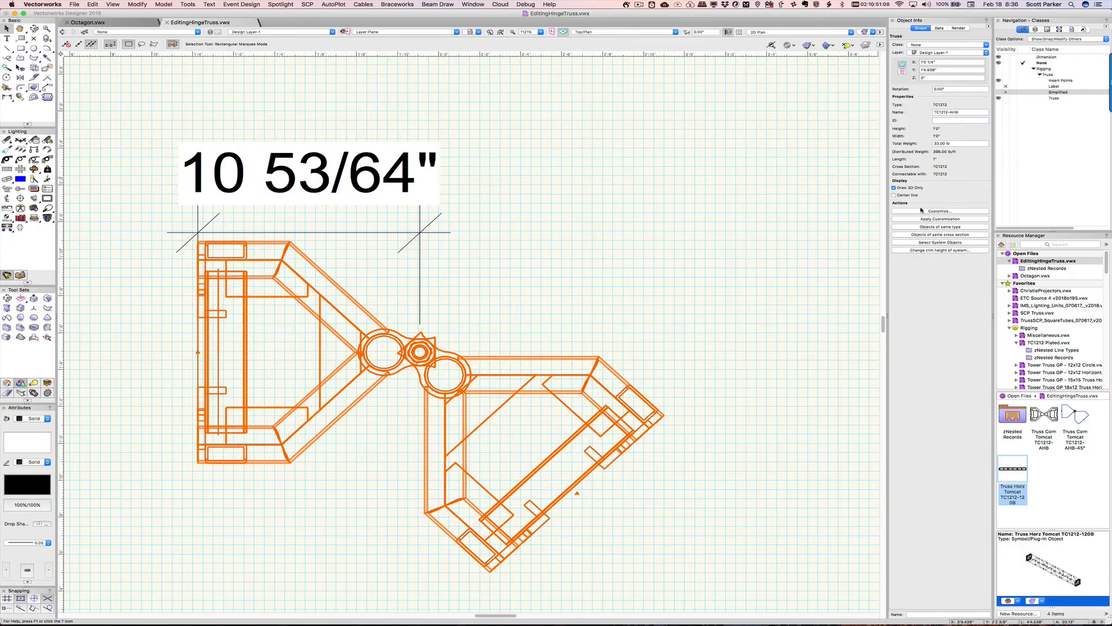
pyautogui.click(934, 219)
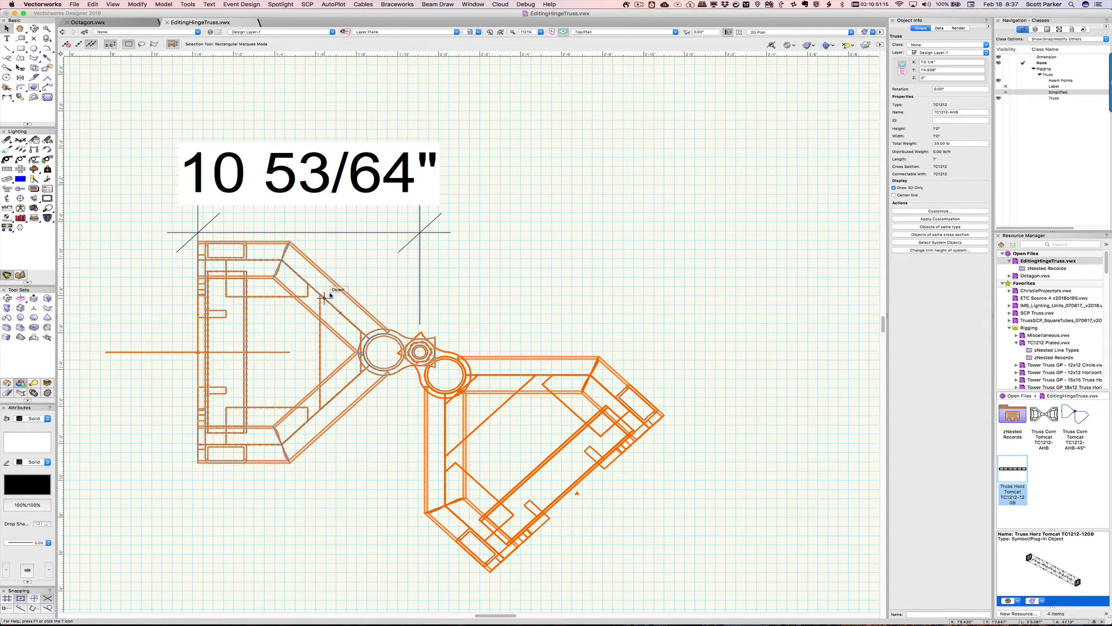
# Step: Draw a horizontal reference line leftward from the hinge truss's locus
pyautogui.click(913, 212)
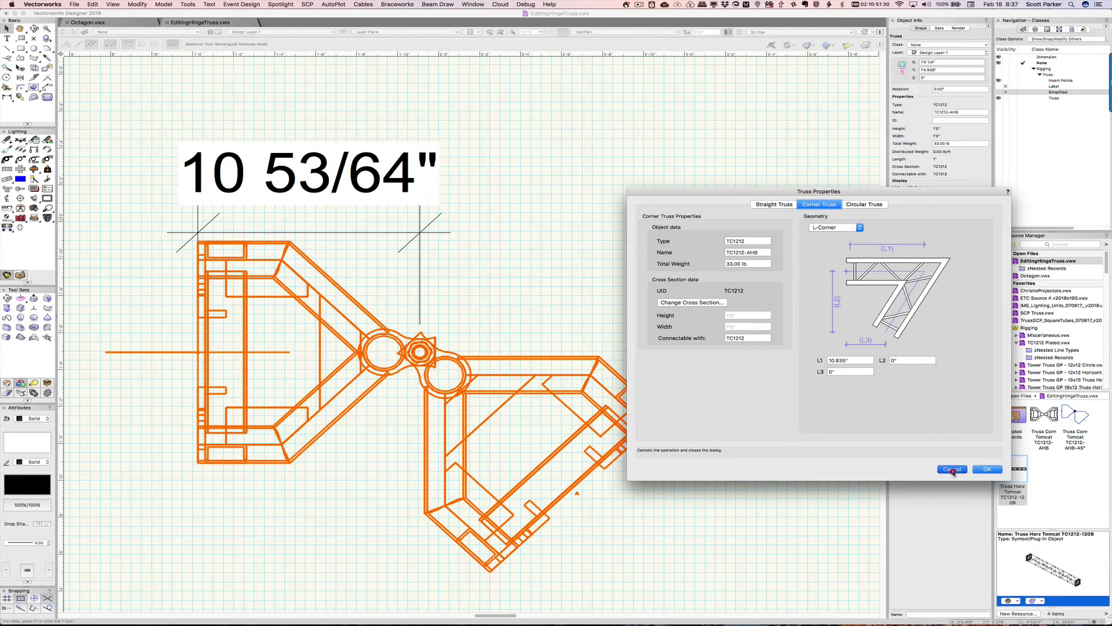
pyautogui.click(953, 471)
pyautogui.moveTo(674, 426); pyautogui.dragTo(749, 288, button='middle')
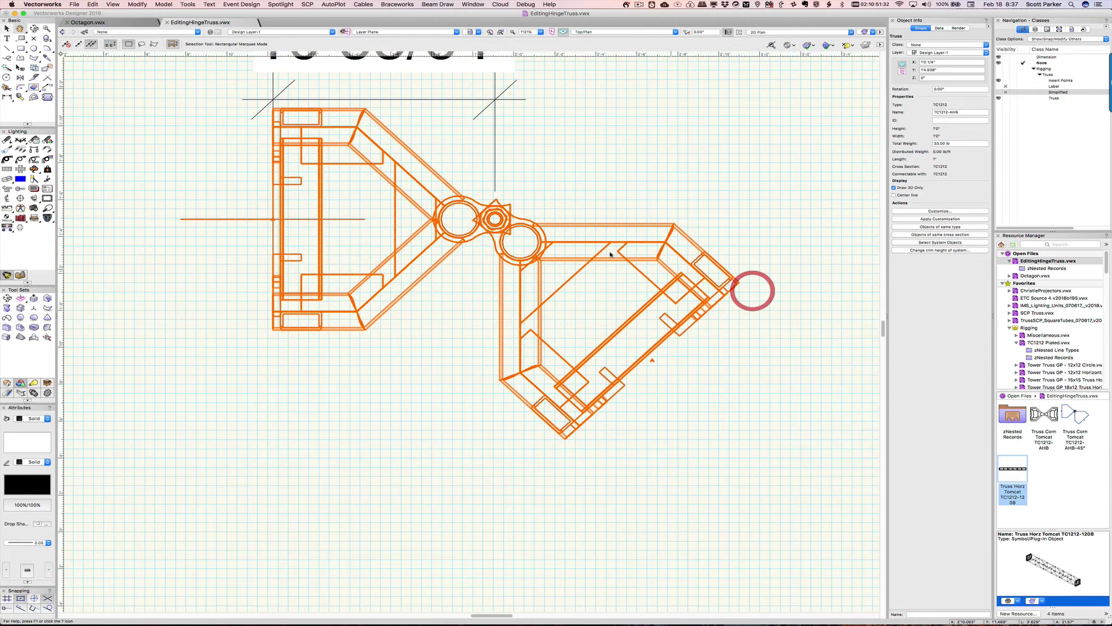
pyautogui.click(8, 49)
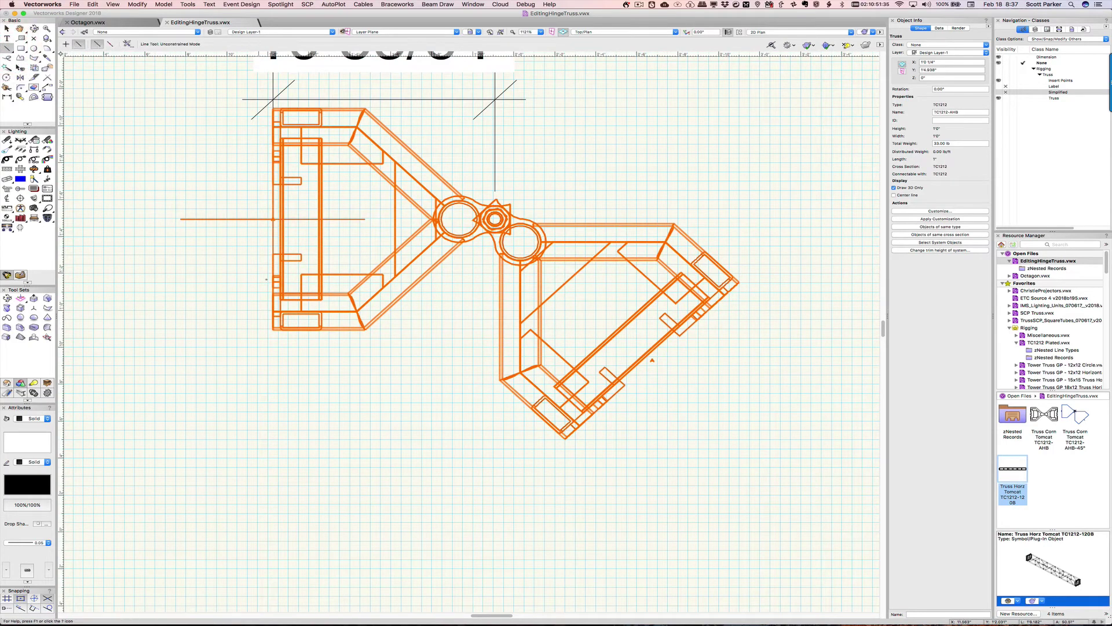
pyautogui.click(652, 360)
pyautogui.keyDown('shift'); pyautogui.click(158, 365); pyautogui.keyUp('shift')
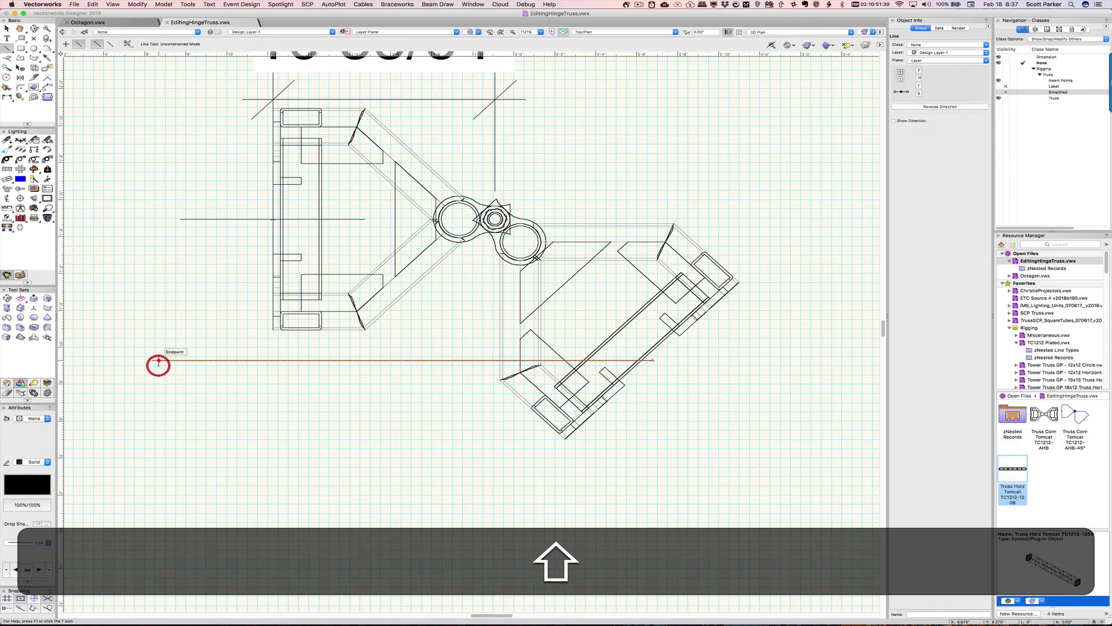
# Step: Add a vertical 7 21/32" dimension to the left of the truss at 1/64 precision
pyautogui.click(7, 97)
pyautogui.click(235, 191)
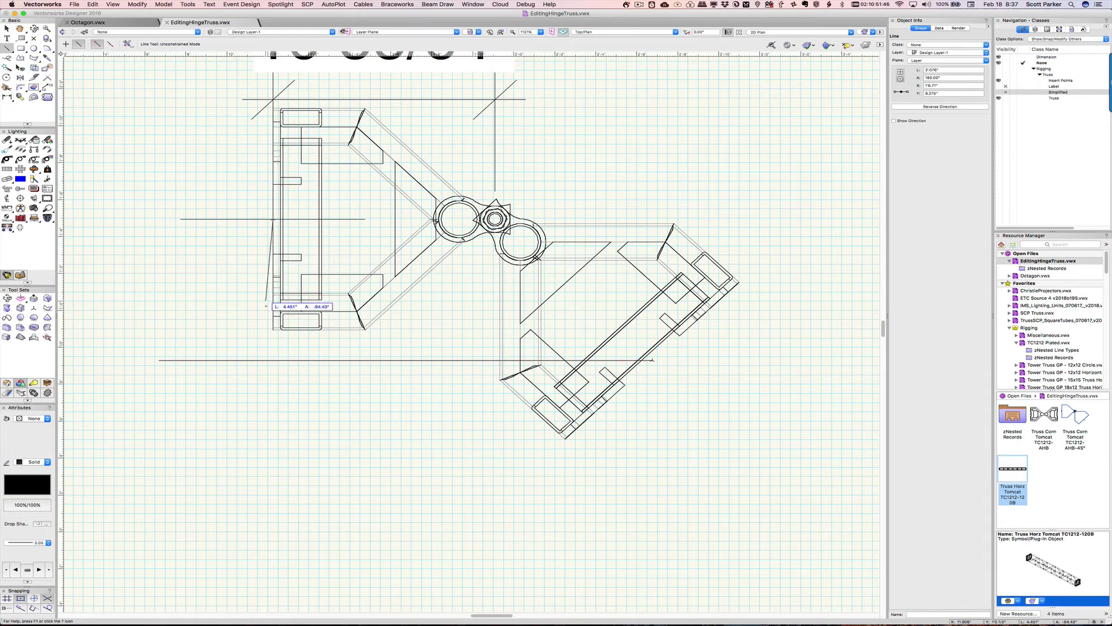
pyautogui.press('shift')
pyautogui.keyDown('shift'); pyautogui.click(273, 360); pyautogui.keyUp('shift')
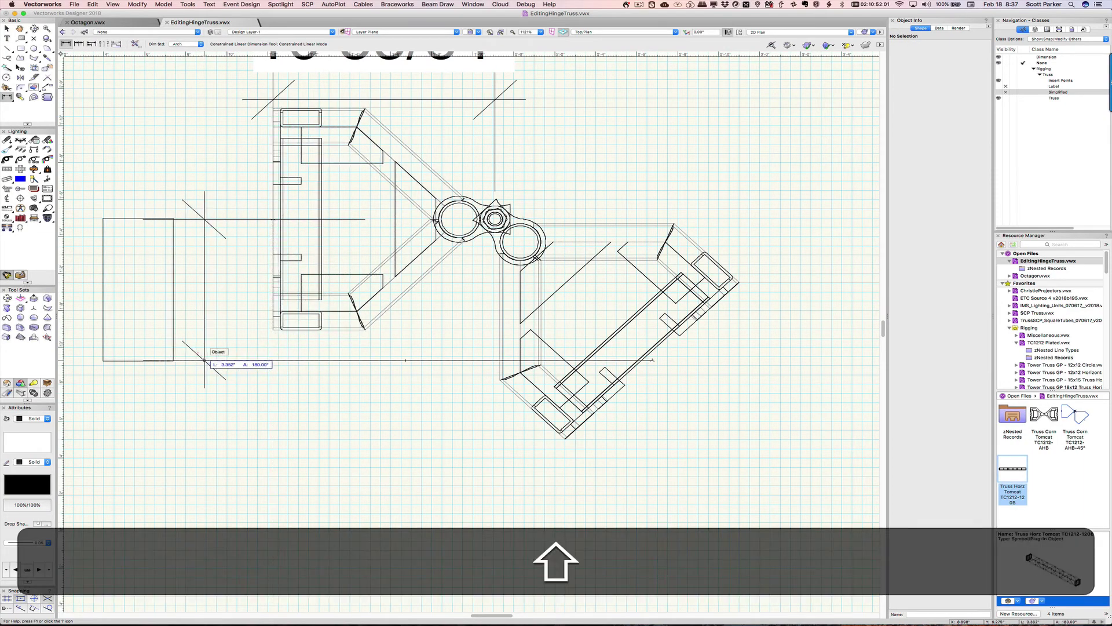
pyautogui.keyDown('shift'); pyautogui.click(205, 360); pyautogui.keyUp('shift')
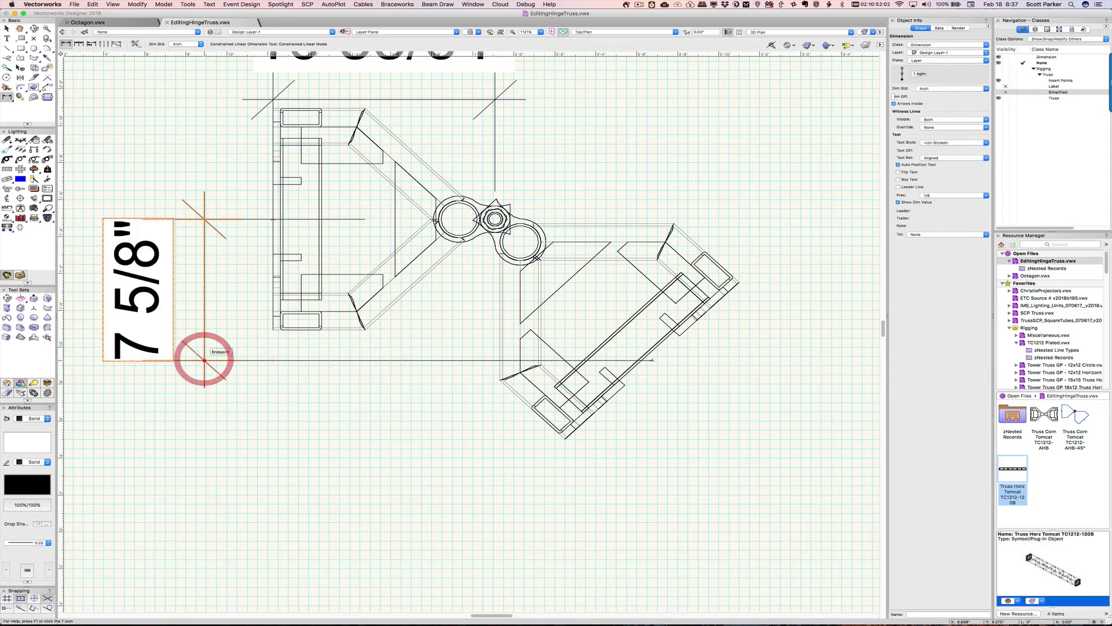
pyautogui.click(945, 195)
pyautogui.click(941, 234)
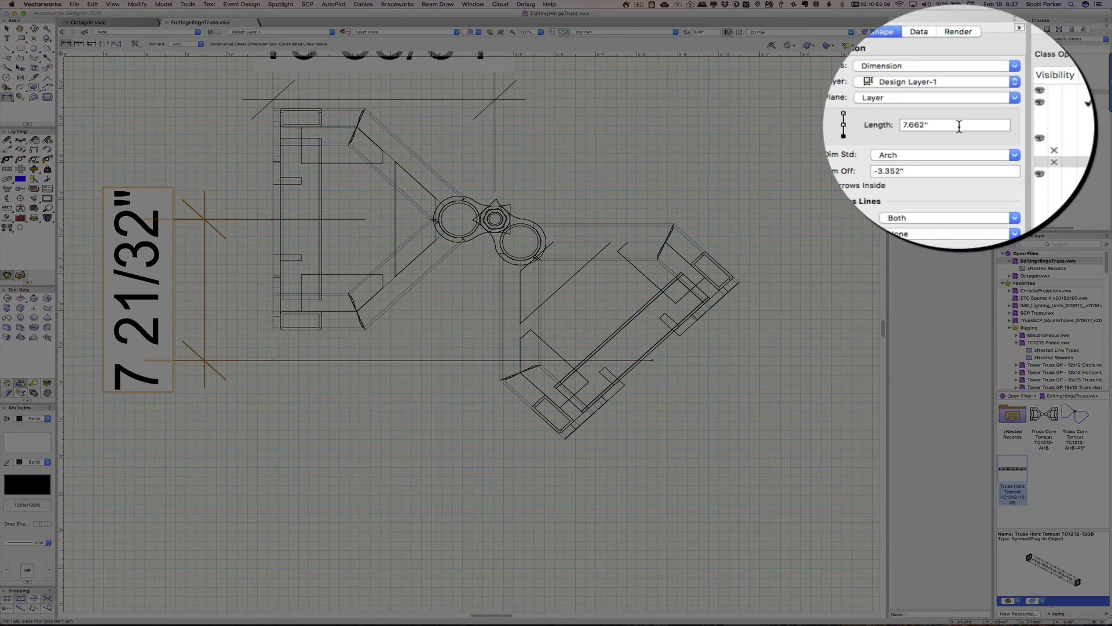
# Step: Copy the dimension's 7.662" length and reselect the hinge truss
pyautogui.click(910, 73)
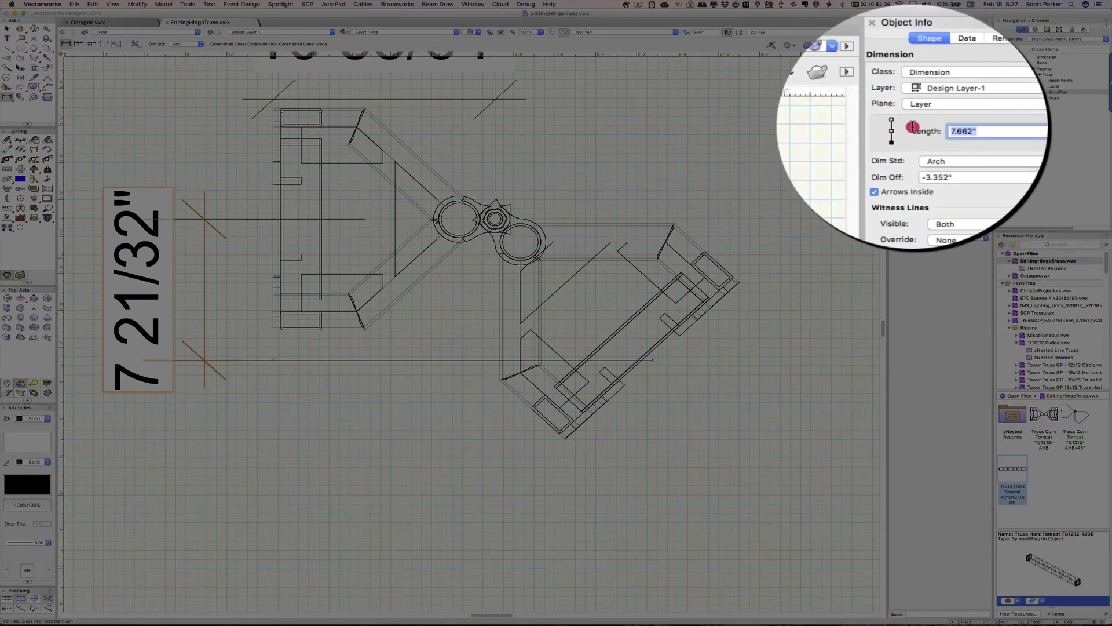
pyautogui.press('super+c')
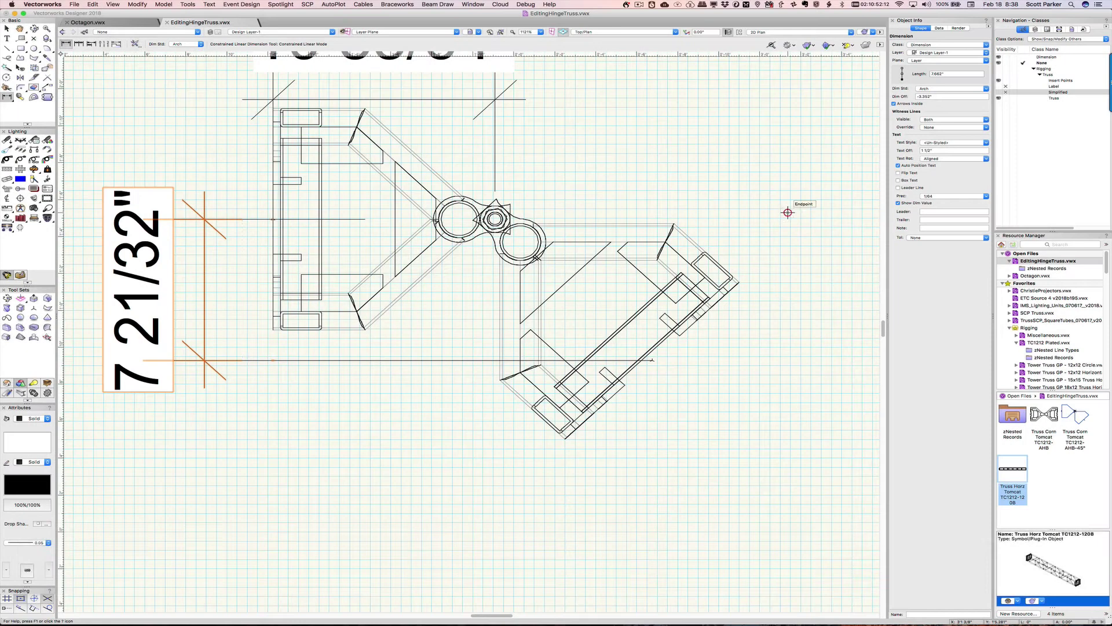
pyautogui.press('x')
pyautogui.click(702, 250)
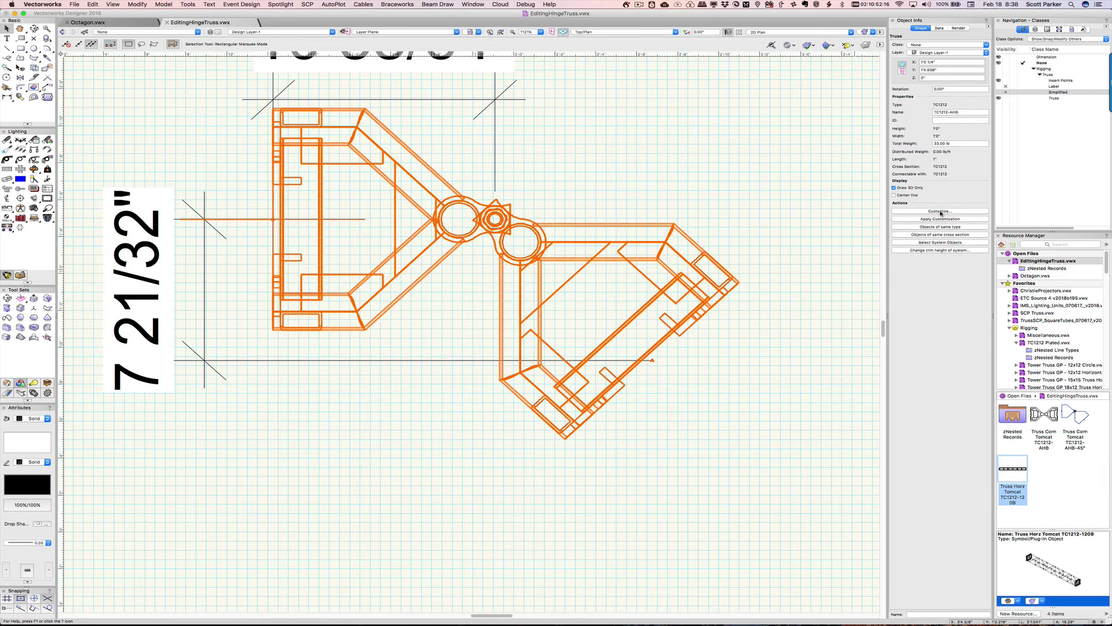
# Step: Paste 7.662" as the hinge truss's L2 length, then deselect the truss
pyautogui.click(939, 211)
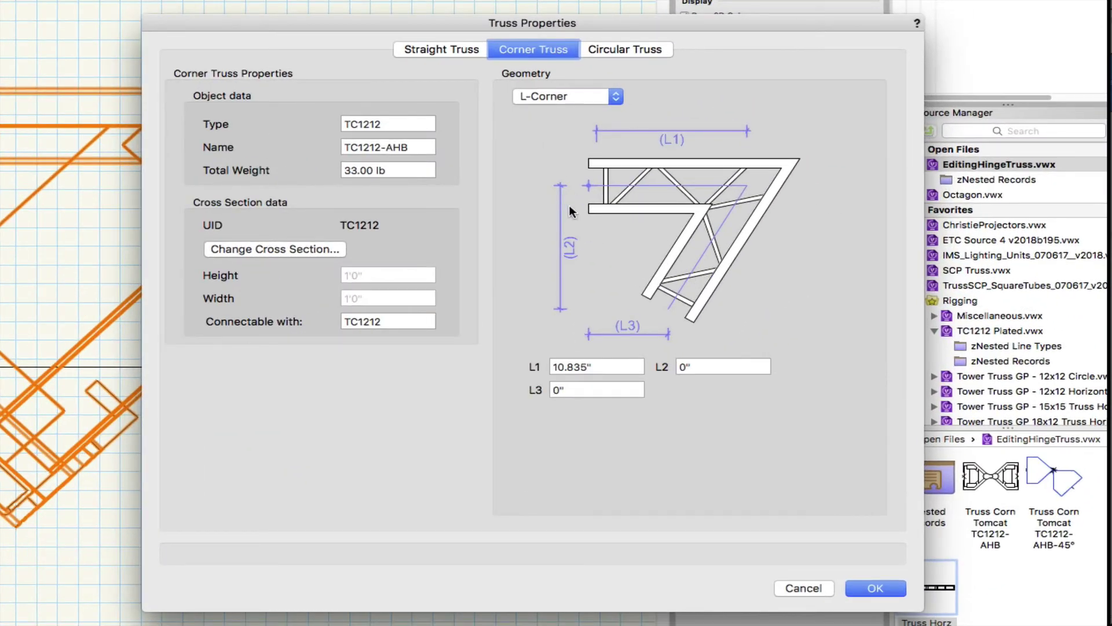
pyautogui.click(701, 371)
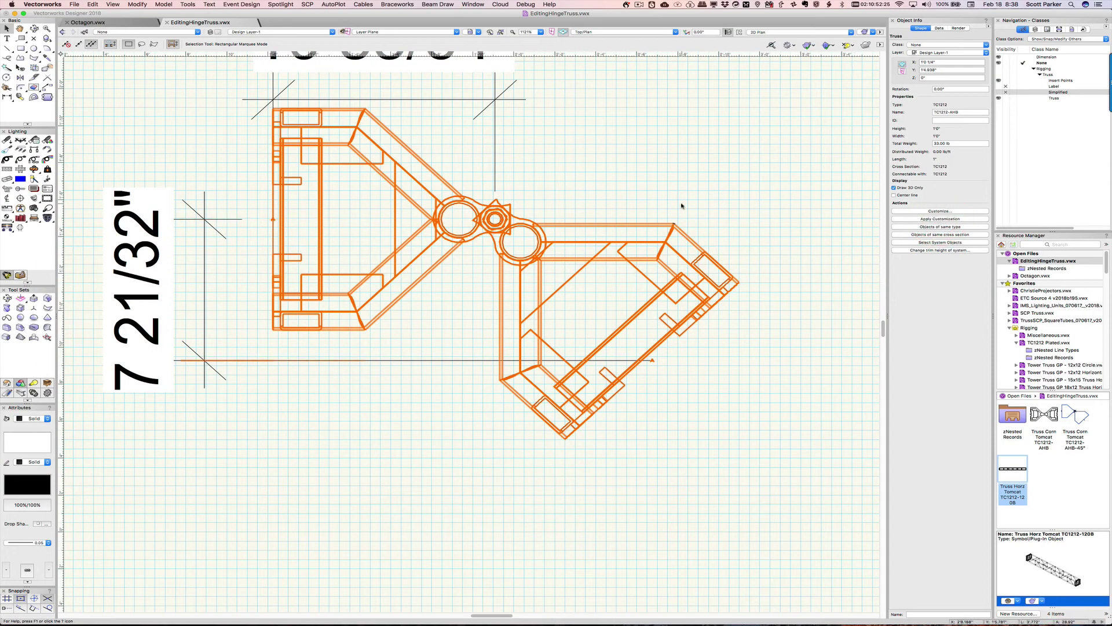
pyautogui.click(681, 205)
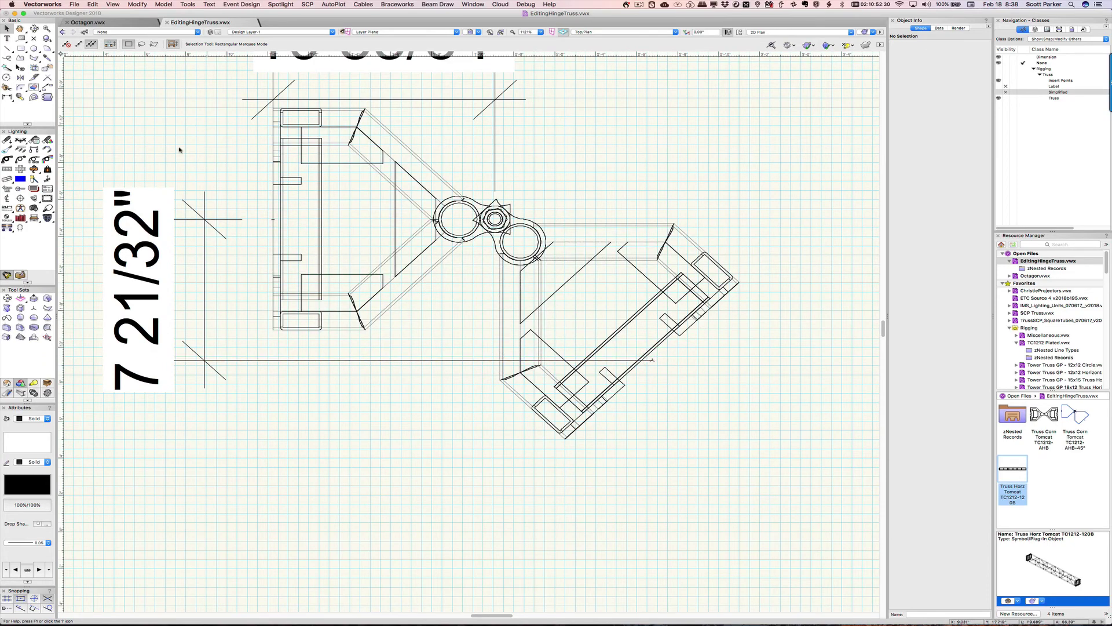
# Step: Dimension the truss's bottom span as 1'-6 1/2" at 1/64 precision and copy its 1'6.499" length
pyautogui.click(6, 97)
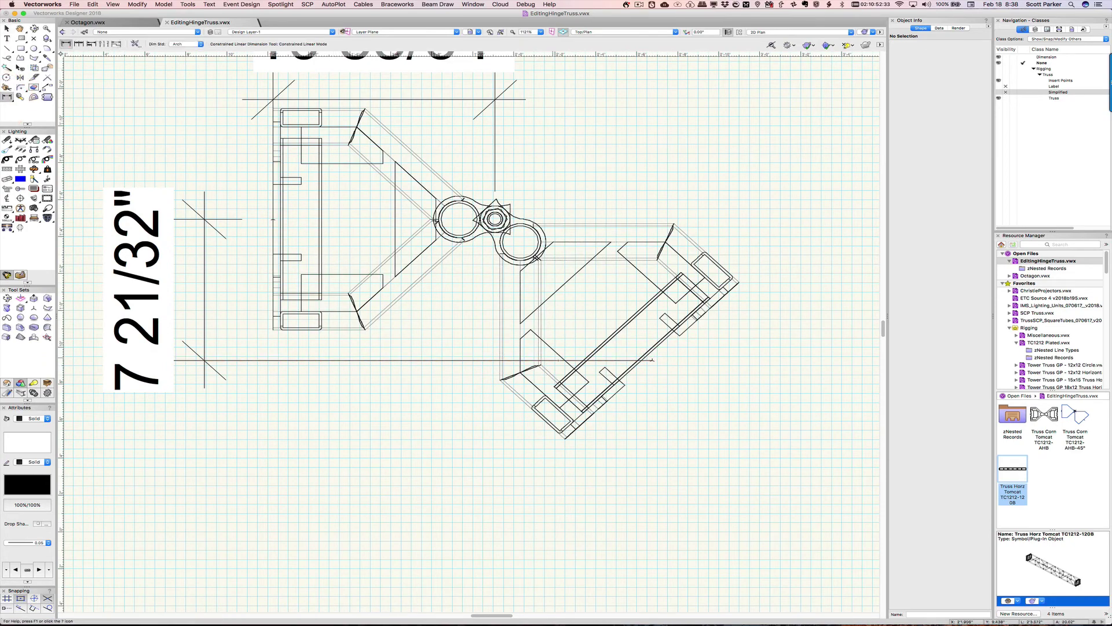
pyautogui.click(651, 360)
pyautogui.press('shift')
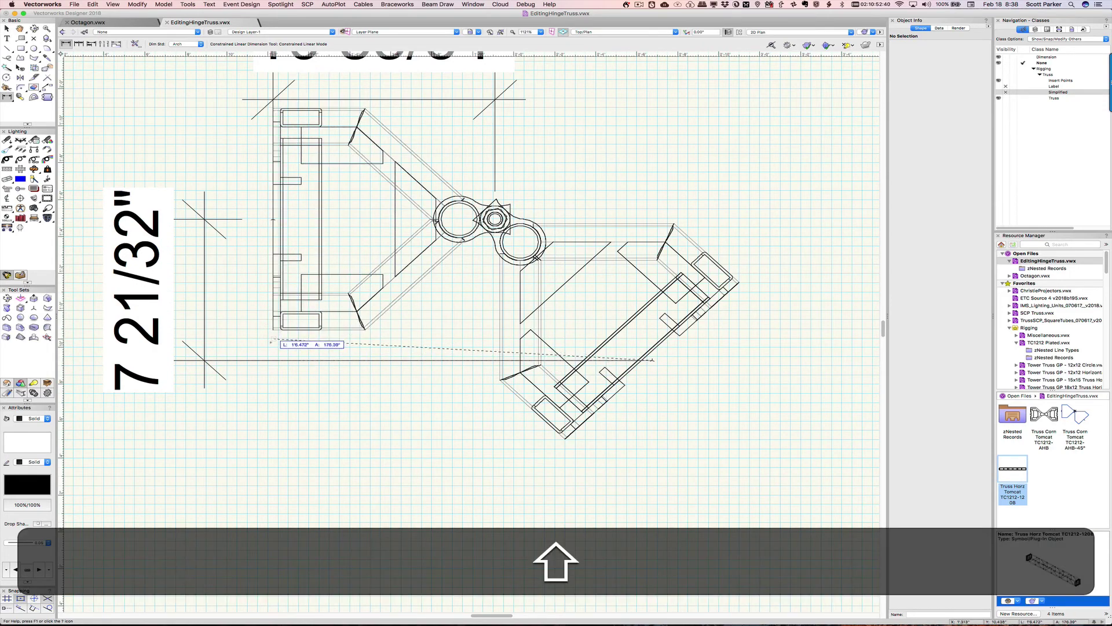
pyautogui.click(6, 607)
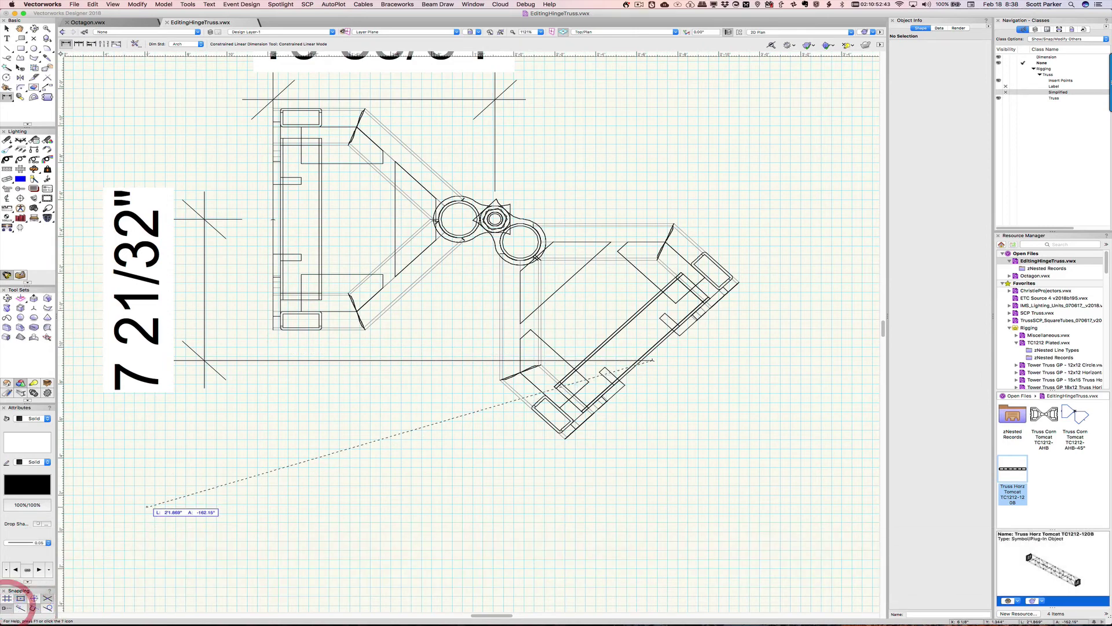
pyautogui.click(273, 328)
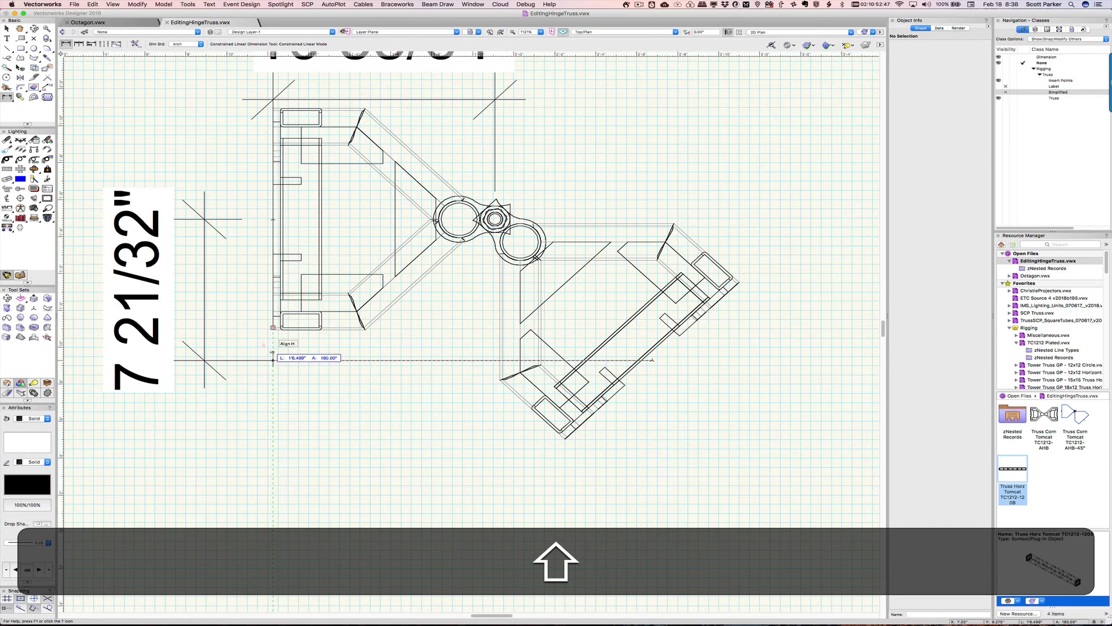
pyautogui.keyDown('shift'); pyautogui.click(271, 352); pyautogui.keyUp('shift')
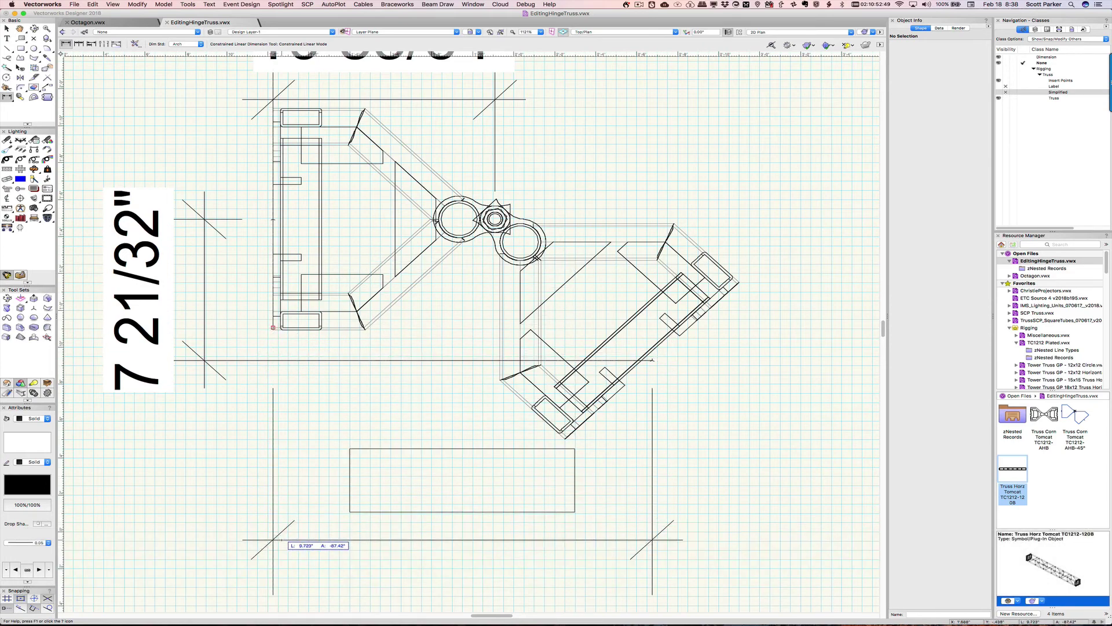
pyautogui.click(282, 540)
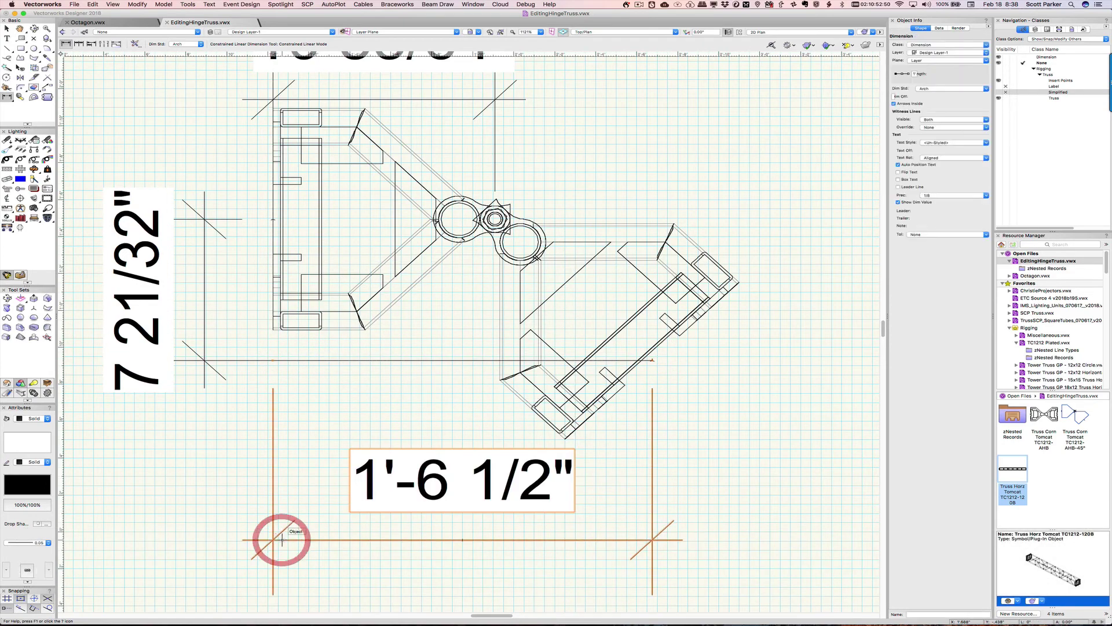
pyautogui.click(945, 196)
pyautogui.click(947, 234)
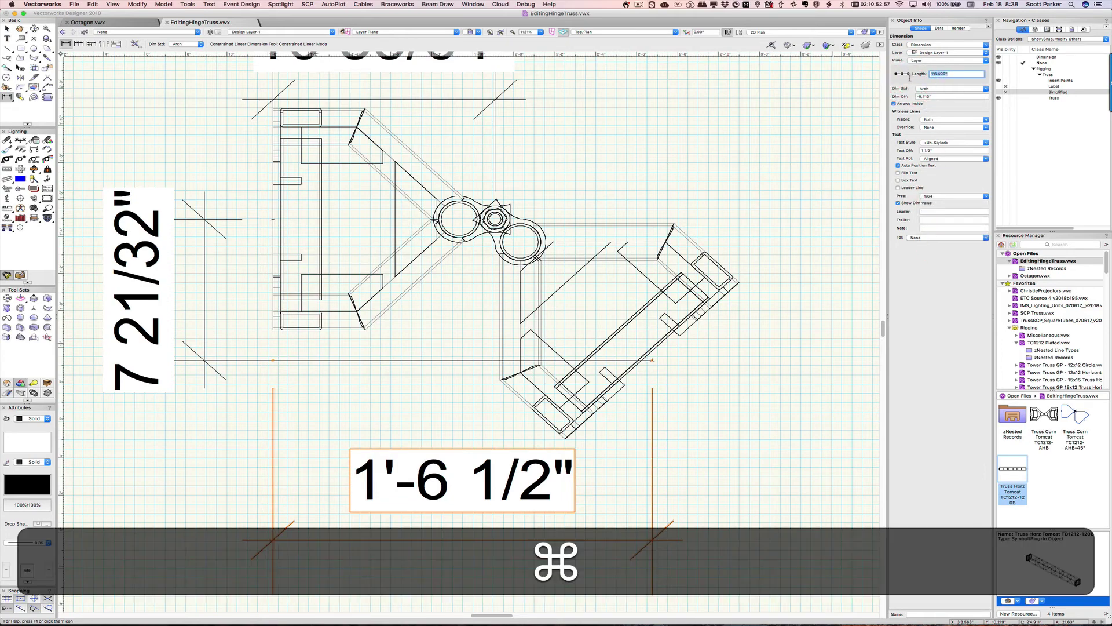
pyautogui.press('super+c')
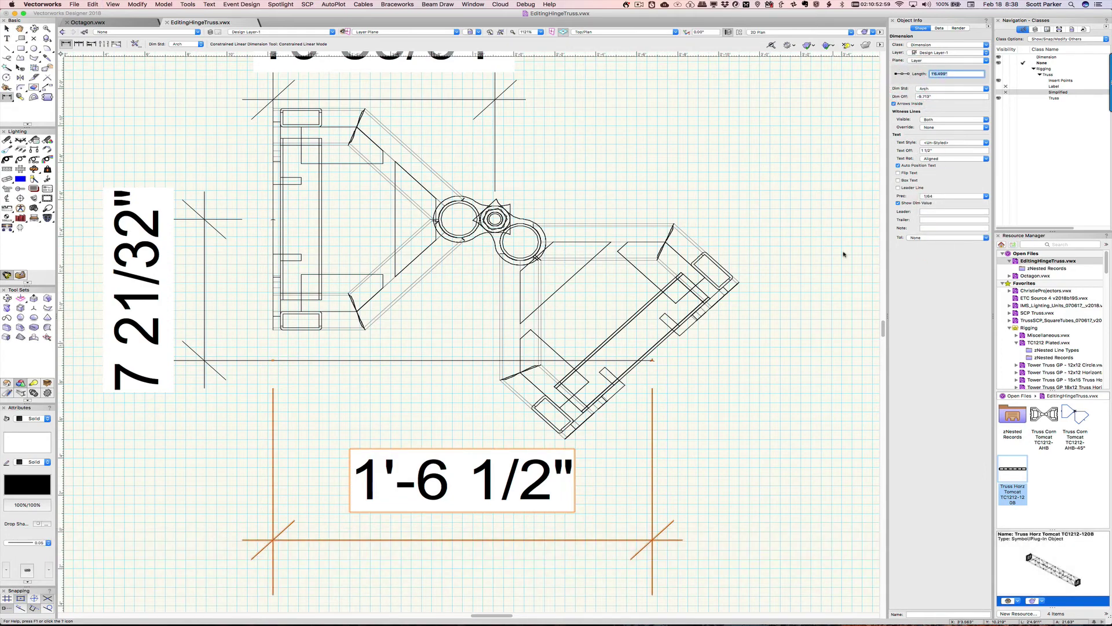
# Step: Select the hinge truss and paste 1'6.499" as its L3 length
pyautogui.press('x')
pyautogui.click(704, 248)
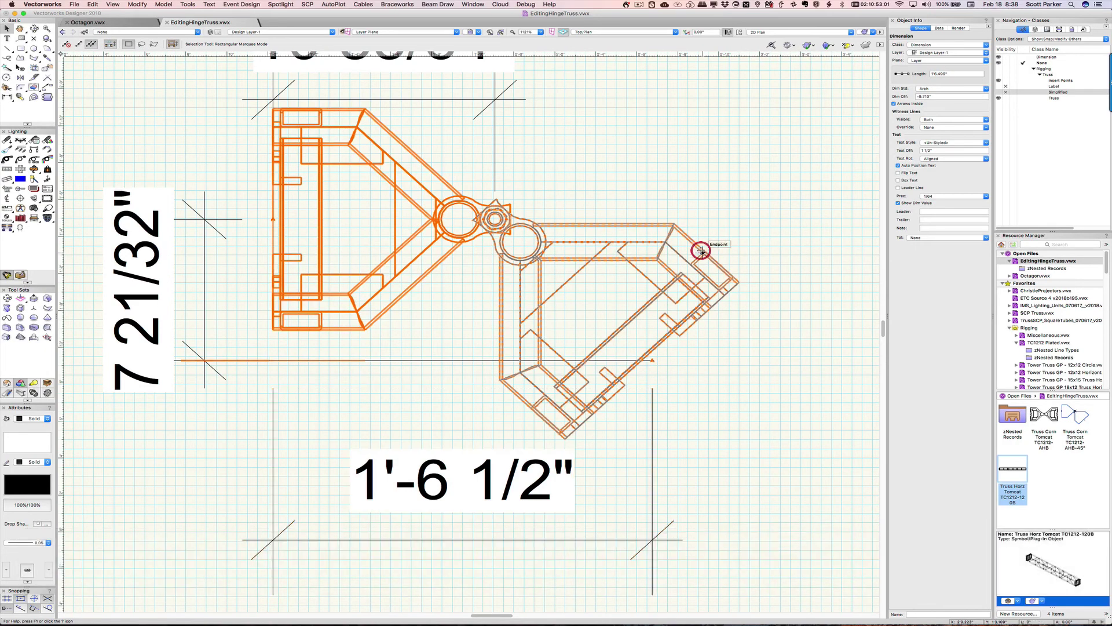
pyautogui.click(939, 211)
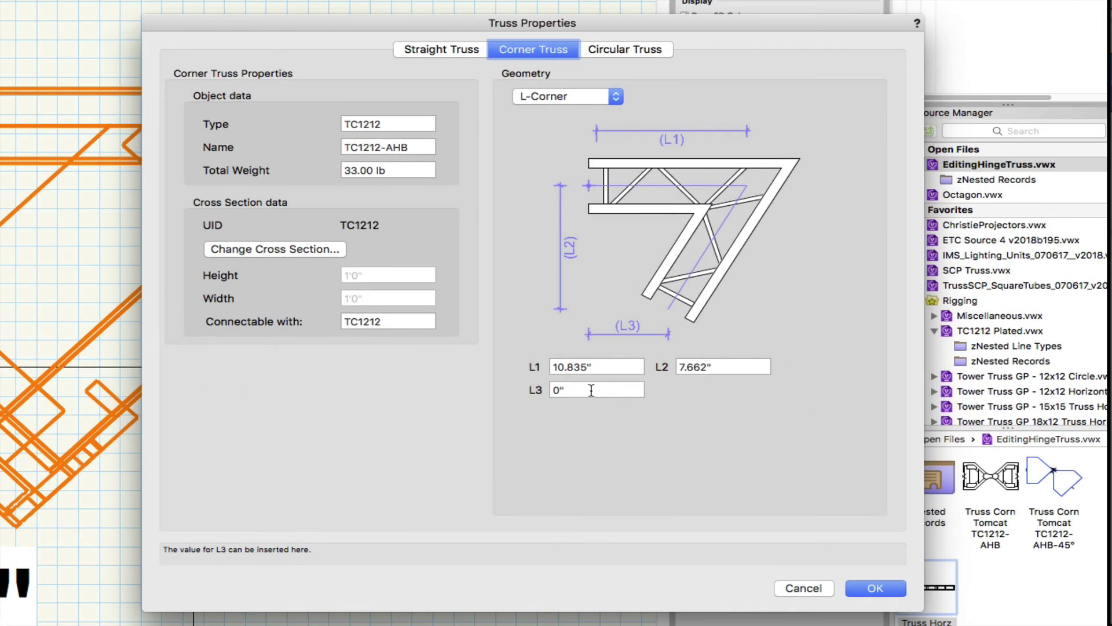
pyautogui.click(654, 372)
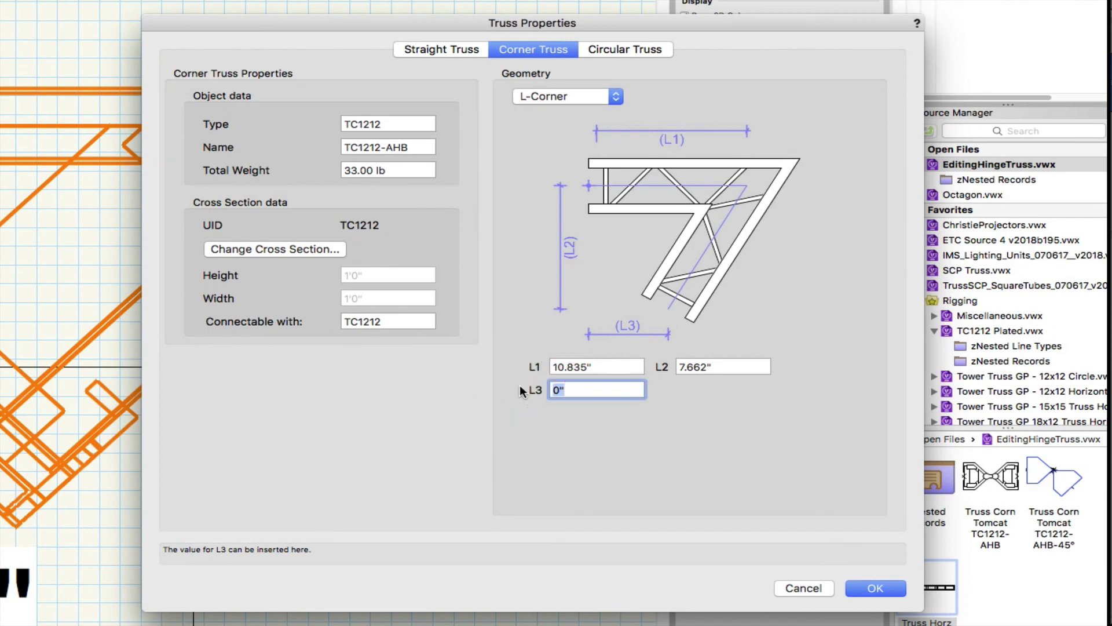
pyautogui.press('super+v')
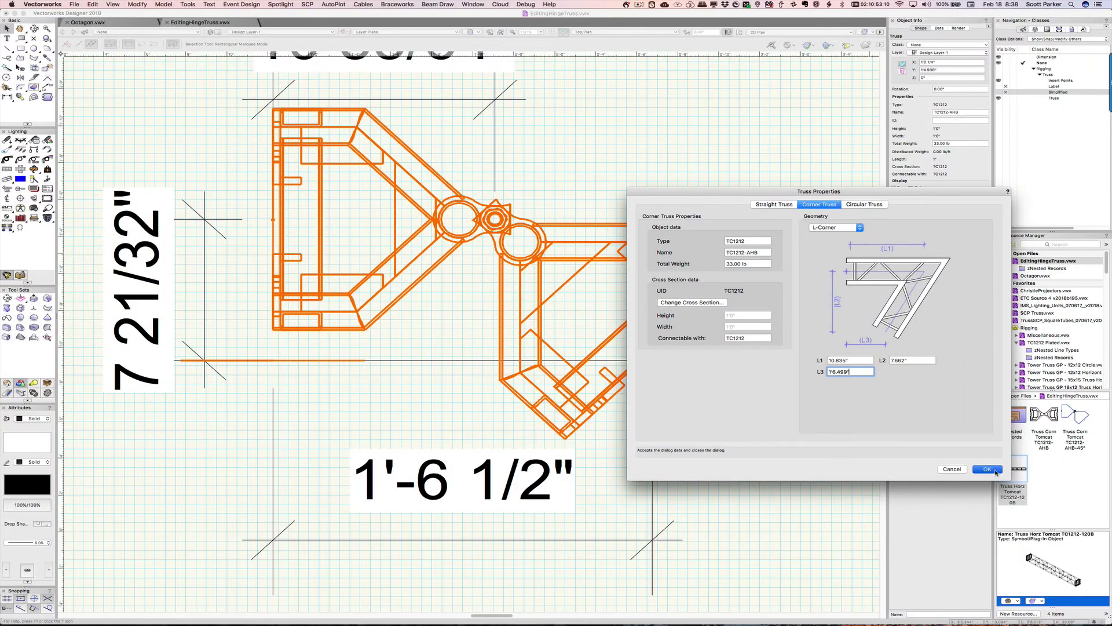
pyautogui.click(959, 500)
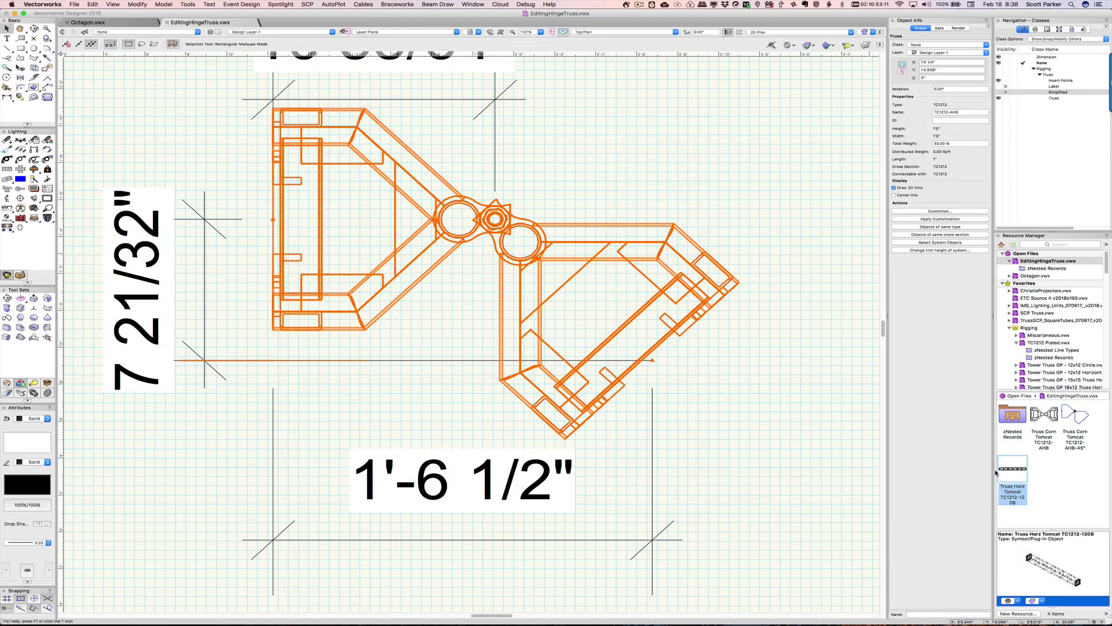
# Step: Apply the customization and place a TC1212-AHB-45° hinge corner truss
pyautogui.click(925, 220)
pyautogui.scroll(-5, 605, 202)
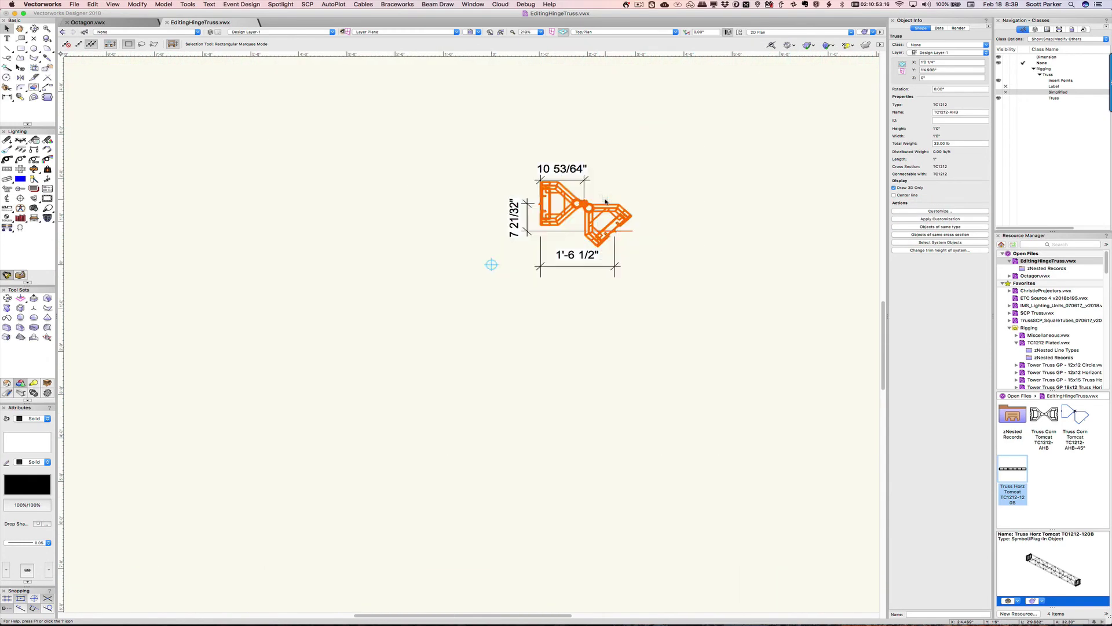
pyautogui.scroll(-1, 606, 201)
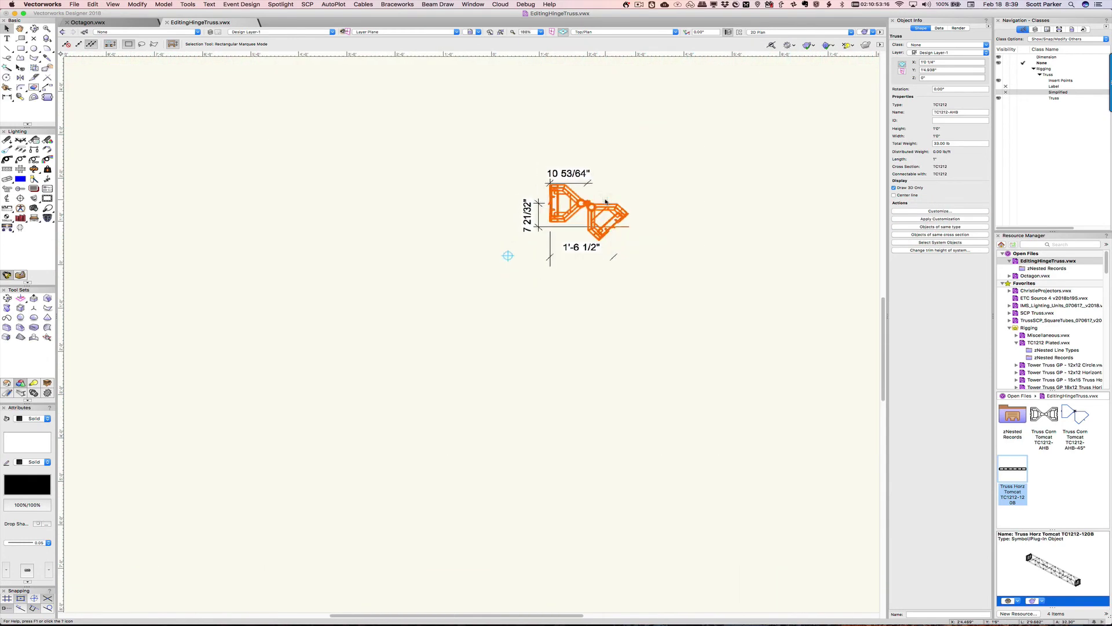
pyautogui.click(1071, 417)
pyautogui.doubleClick(1072, 412)
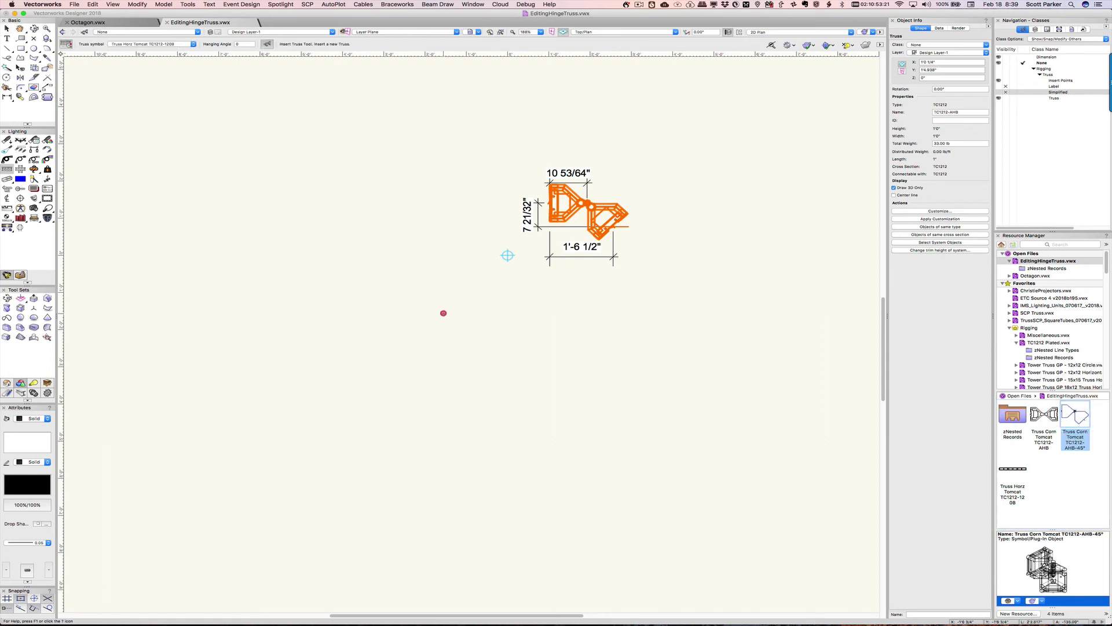
pyautogui.click(443, 314)
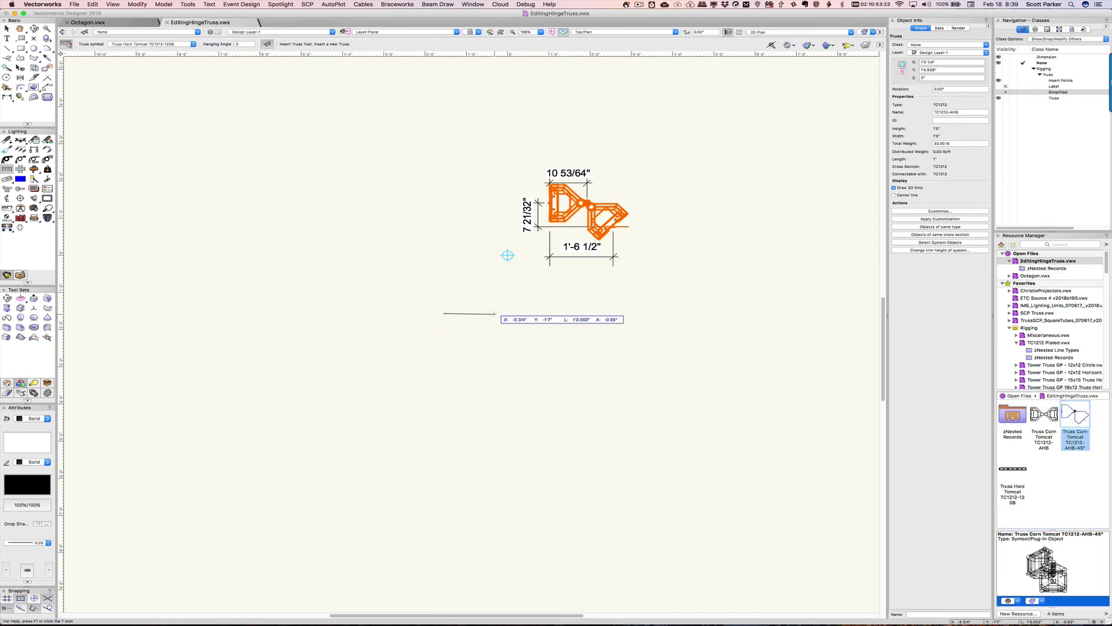
pyautogui.keyDown('shift'); pyautogui.click(490, 313); pyautogui.keyUp('shift')
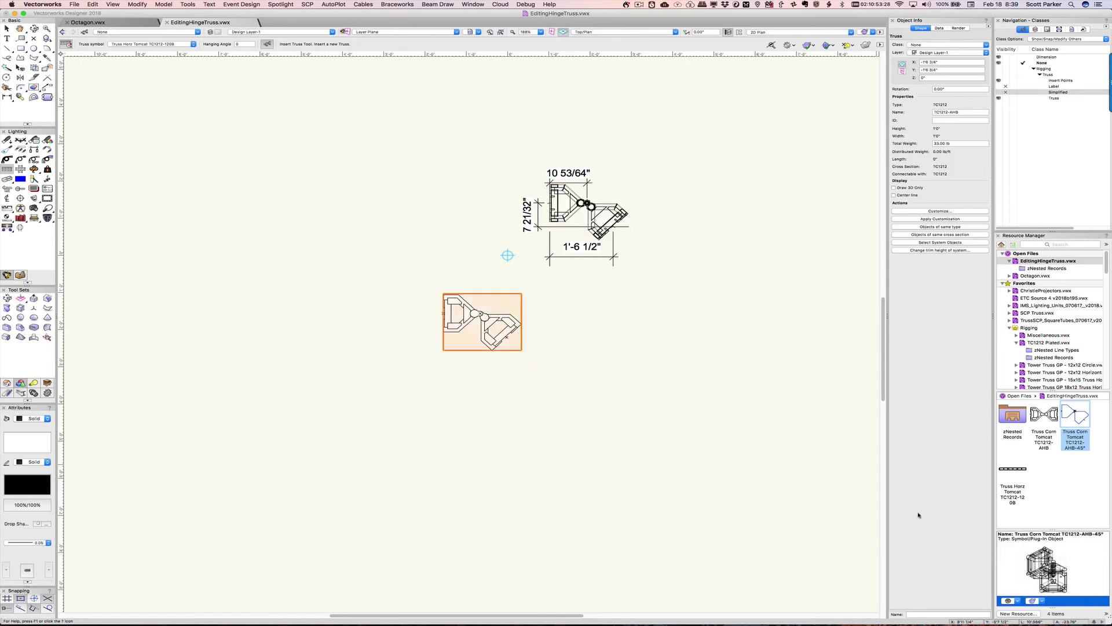
# Step: Attach a straight TC1212-1208 truss at the hinge, angled 45° down
pyautogui.click(1011, 468)
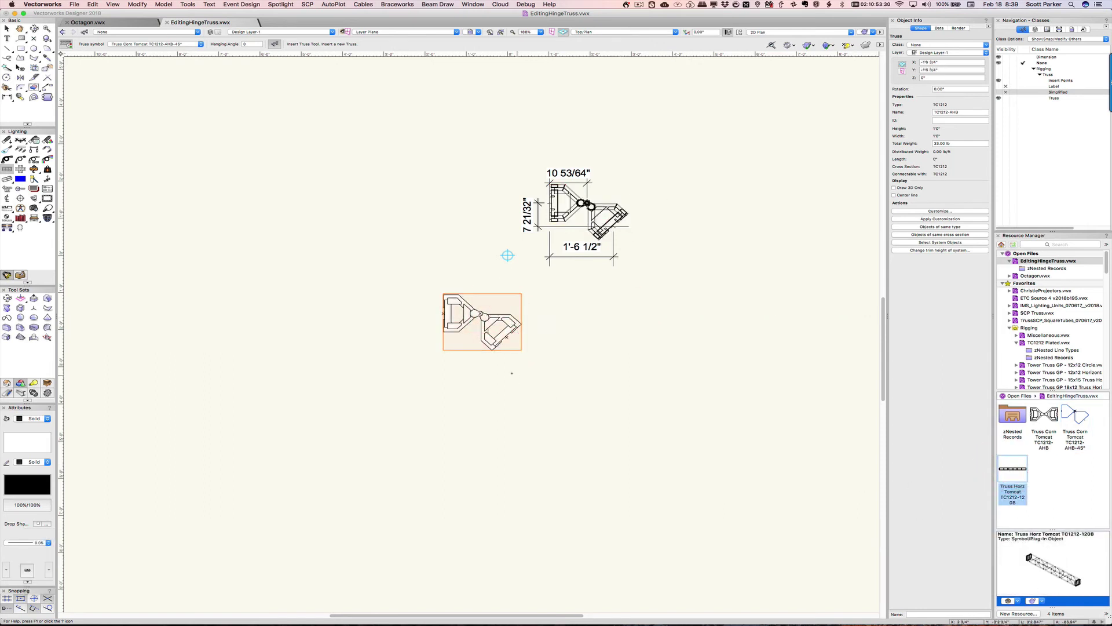
pyautogui.click(447, 313)
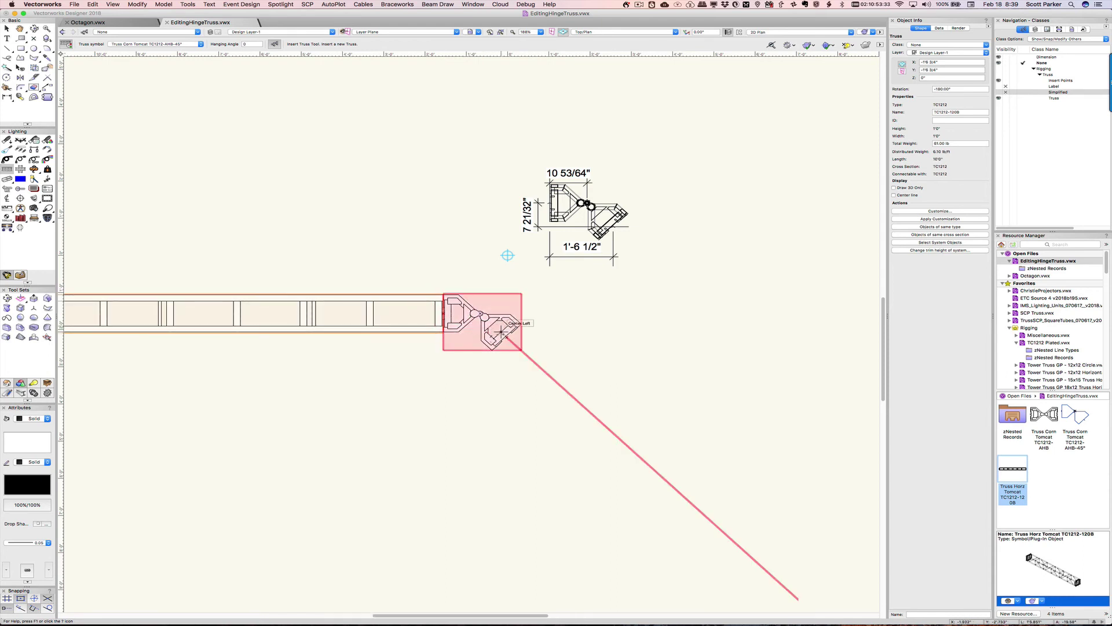
pyautogui.click(552, 362)
pyautogui.scroll(-2, 552, 362)
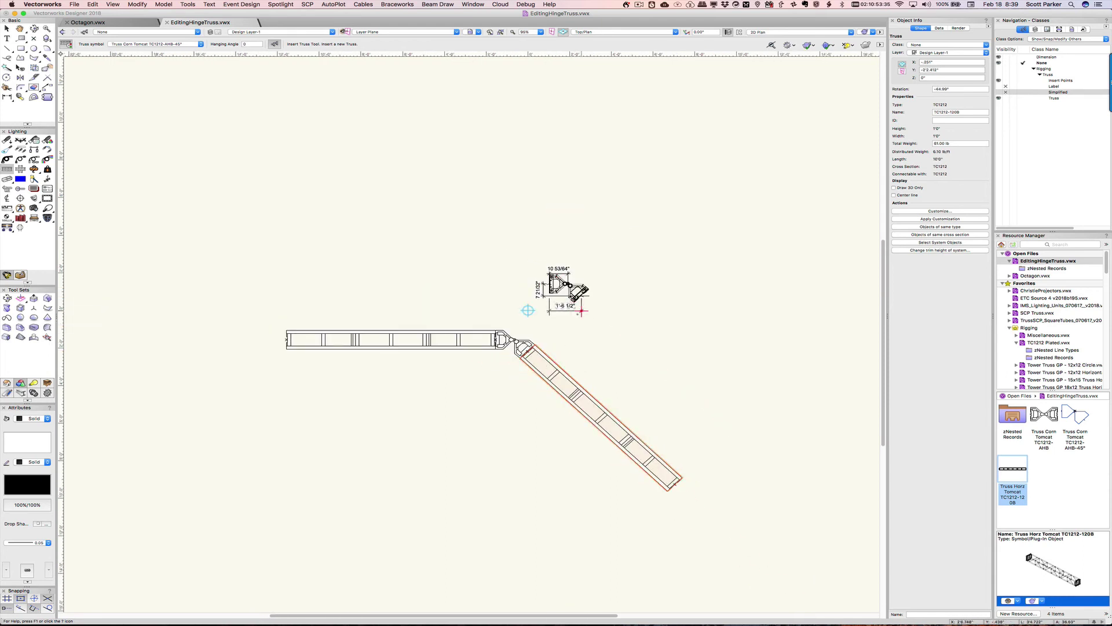
pyautogui.moveTo(528, 310); pyautogui.dragTo(554, 142, button='middle')
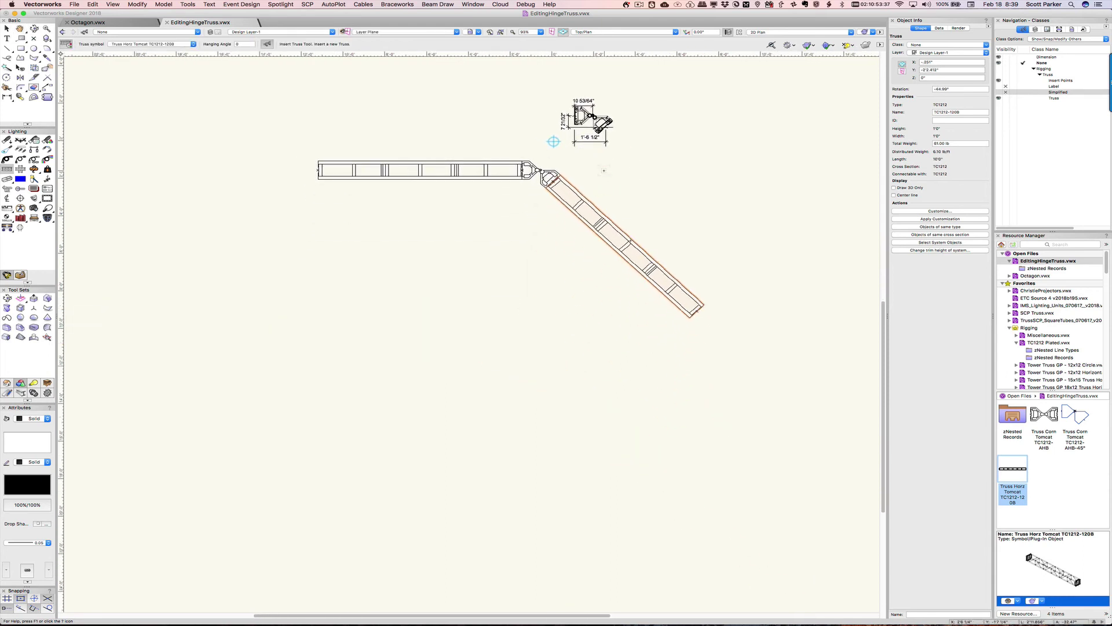
# Step: Add 45° corners at both open ends, then a vertical truss on the right and a diagonal on the left
pyautogui.scroll(-1, 603, 171)
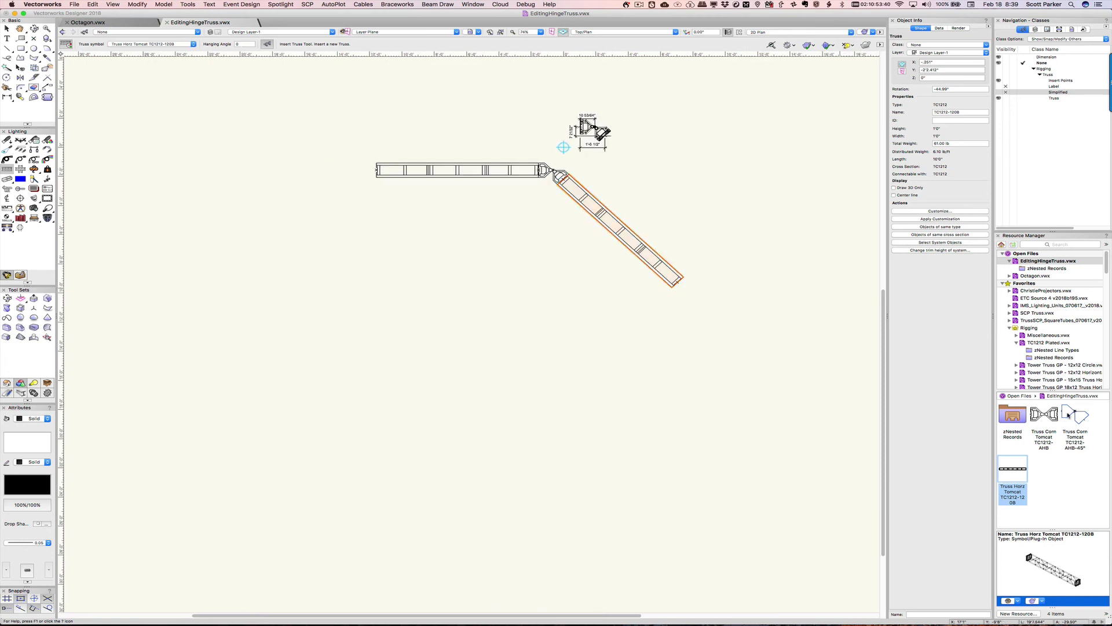
pyautogui.click(1081, 414)
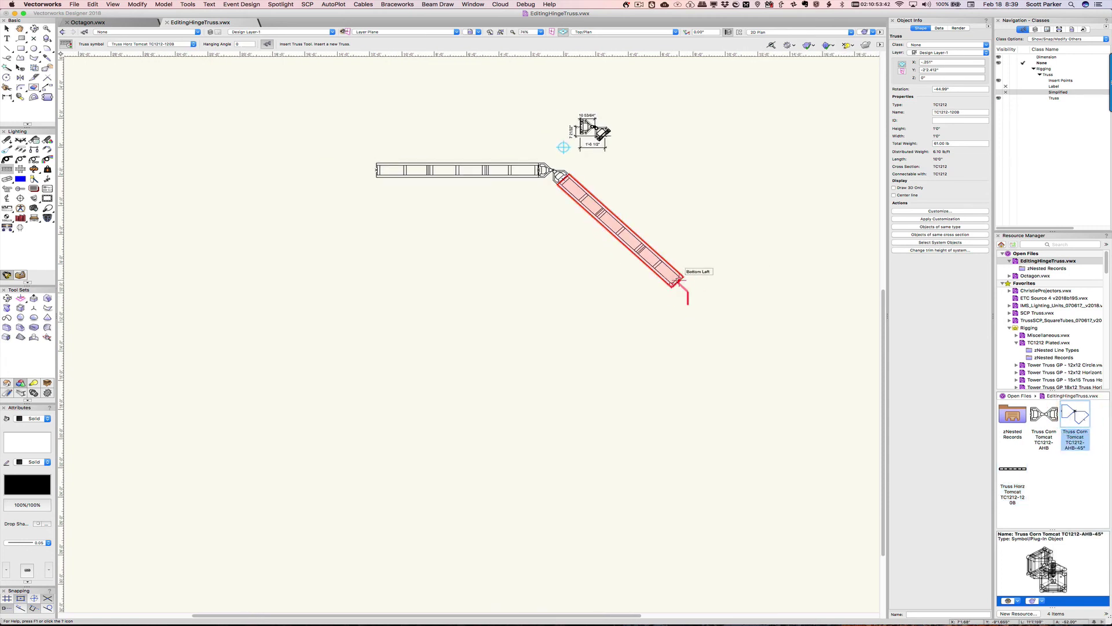
pyautogui.scroll(5, 682, 278)
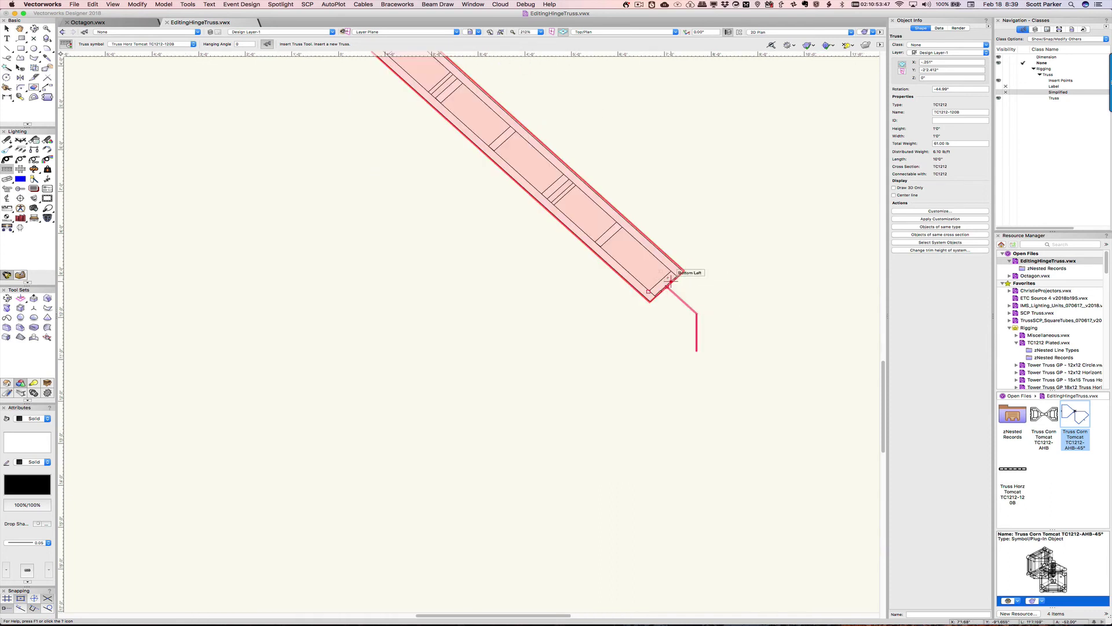
pyautogui.click(669, 283)
pyautogui.scroll(-3, 555, 301)
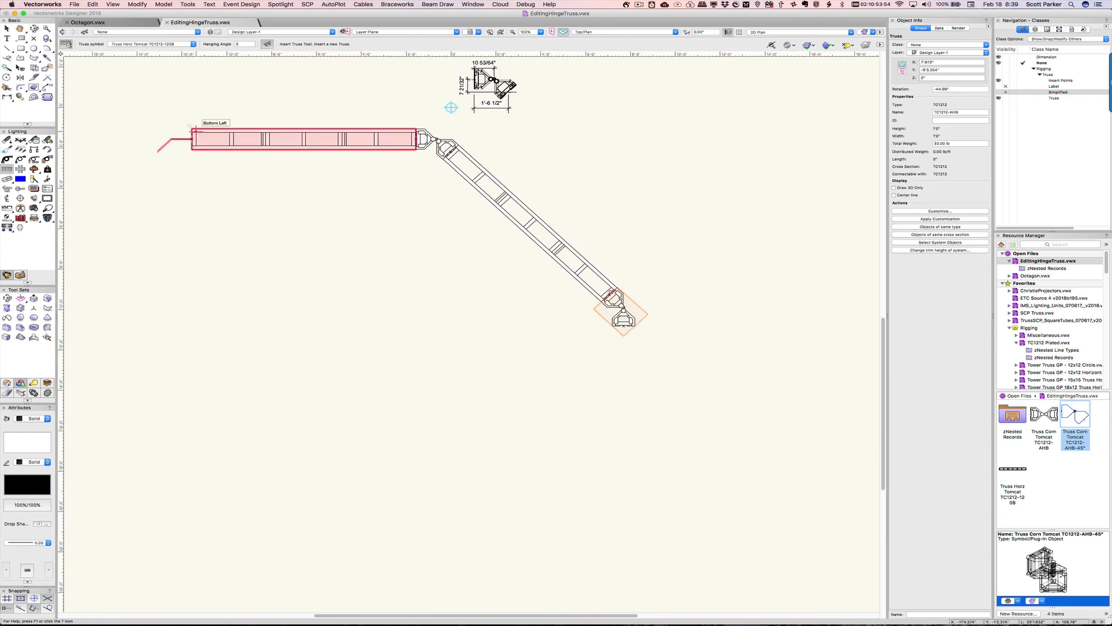
pyautogui.click(193, 139)
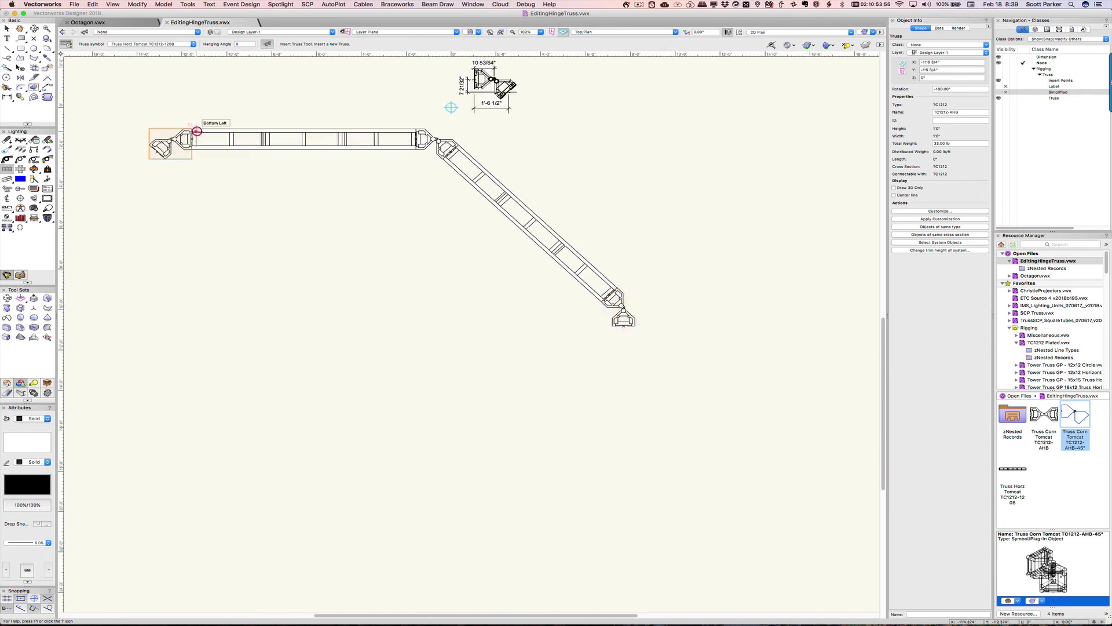
pyautogui.doubleClick(1013, 469)
pyautogui.click(624, 322)
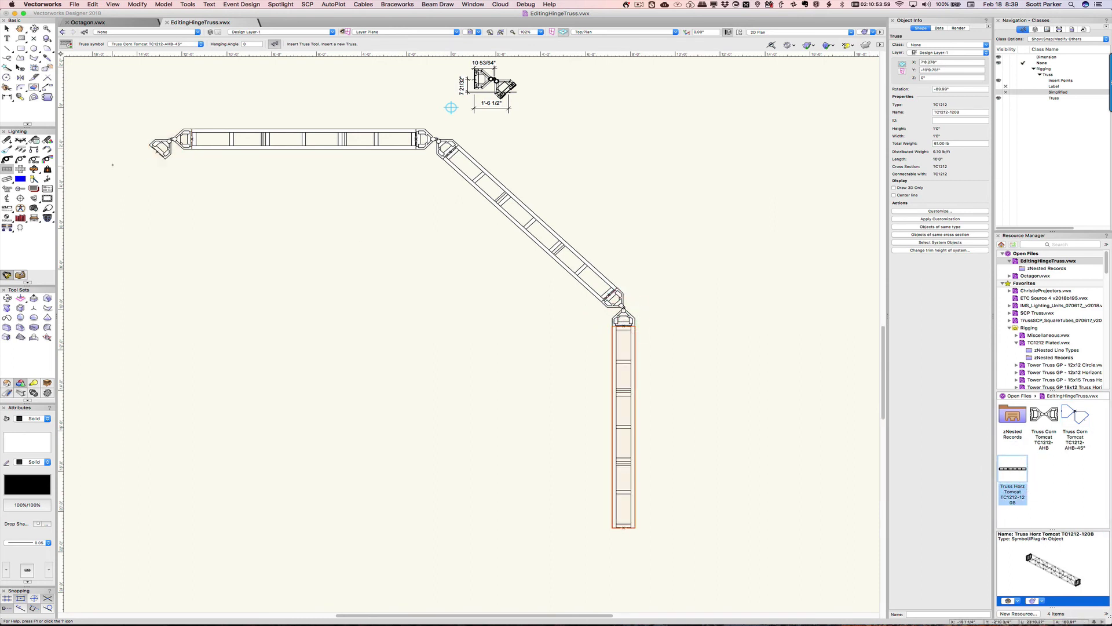
pyautogui.click(157, 149)
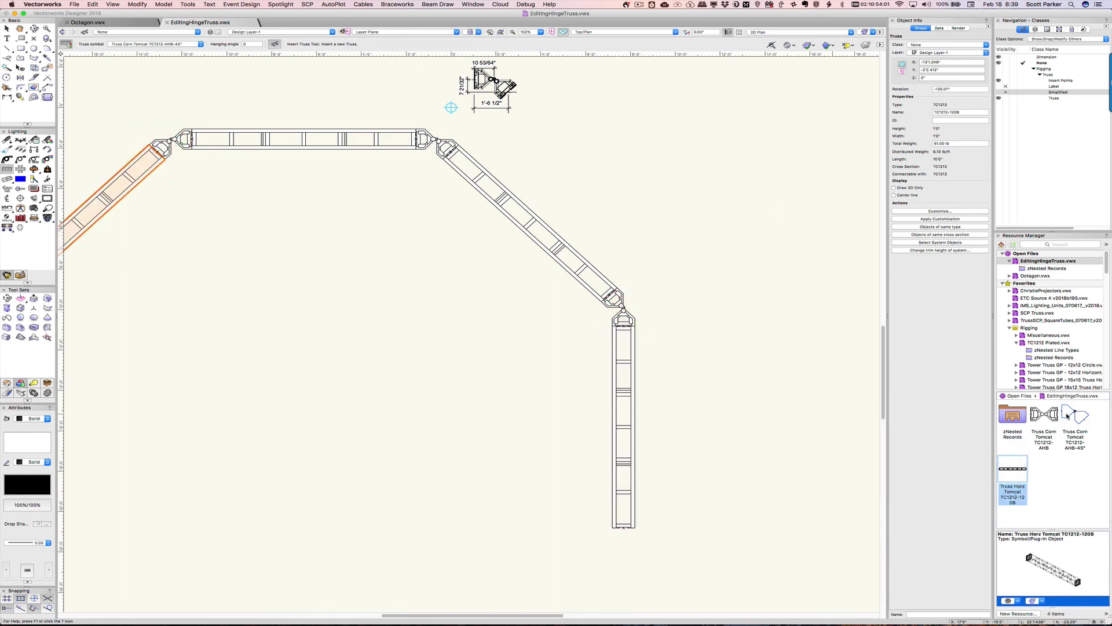
# Step: Add corners below the right vertical and at the left diagonal's end, then two more straight sections
pyautogui.doubleClick(1069, 415)
pyautogui.hscroll(-6, 616, 279)
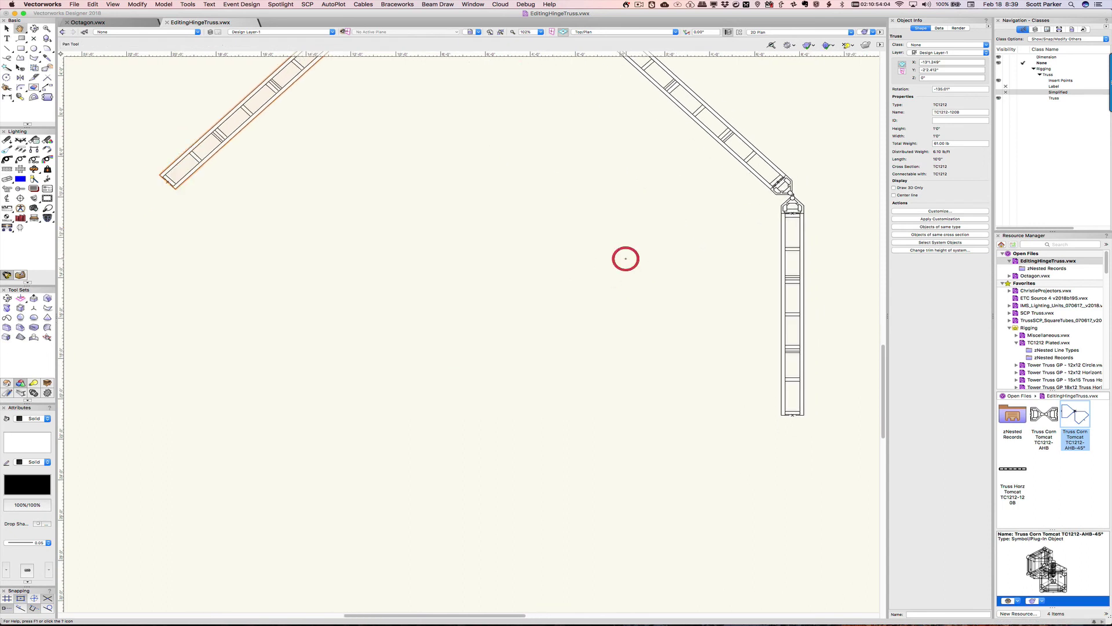
pyautogui.click(793, 415)
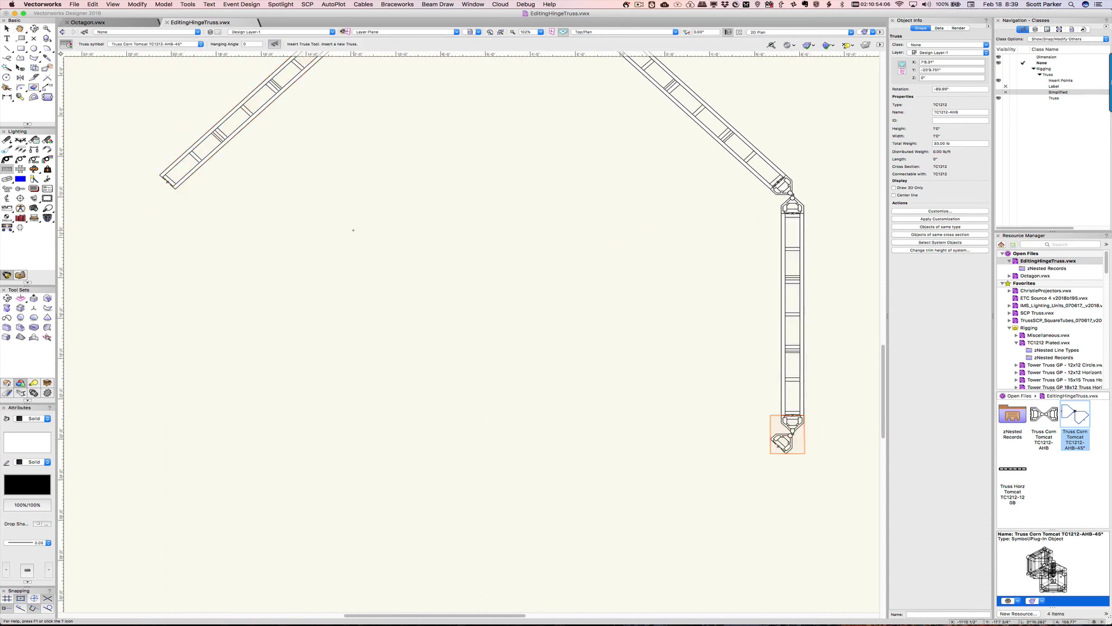
pyautogui.click(164, 174)
pyautogui.click(164, 174)
pyautogui.click(1009, 469)
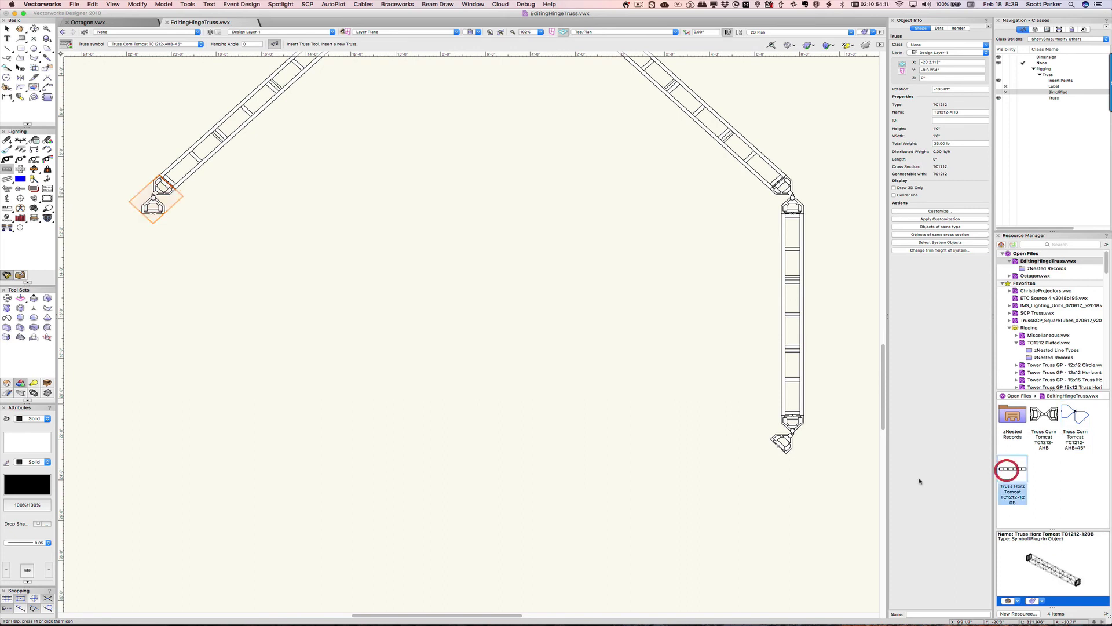
pyautogui.click(789, 440)
pyautogui.click(616, 589)
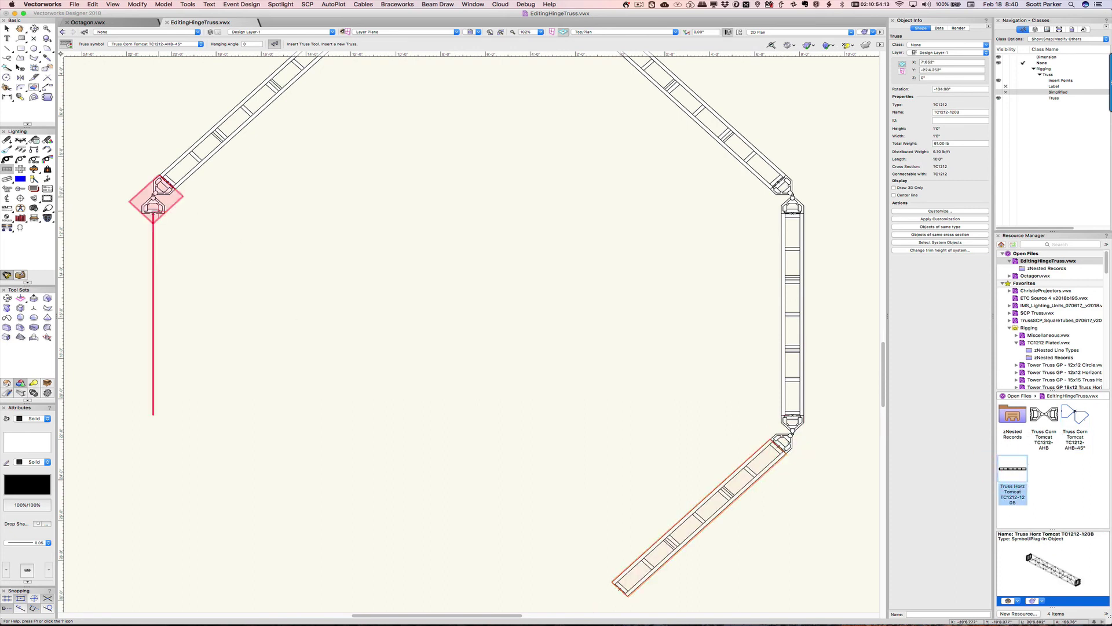
pyautogui.click(153, 212)
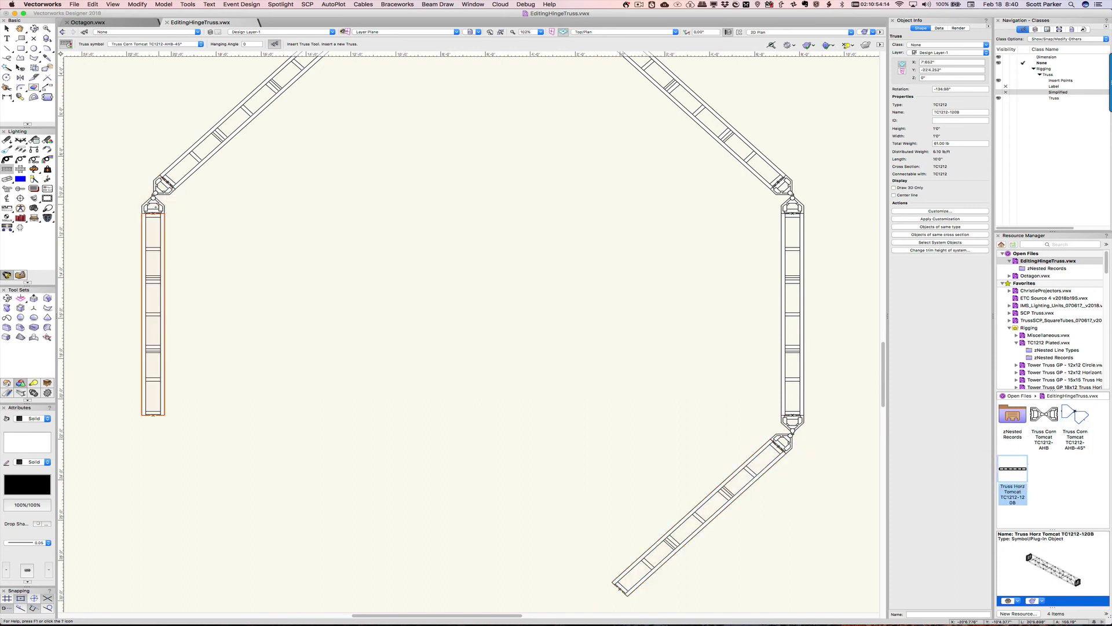
# Step: Add the lower corners, the bottom and lower-left straight sections, and the final closing corner
pyautogui.click(1074, 426)
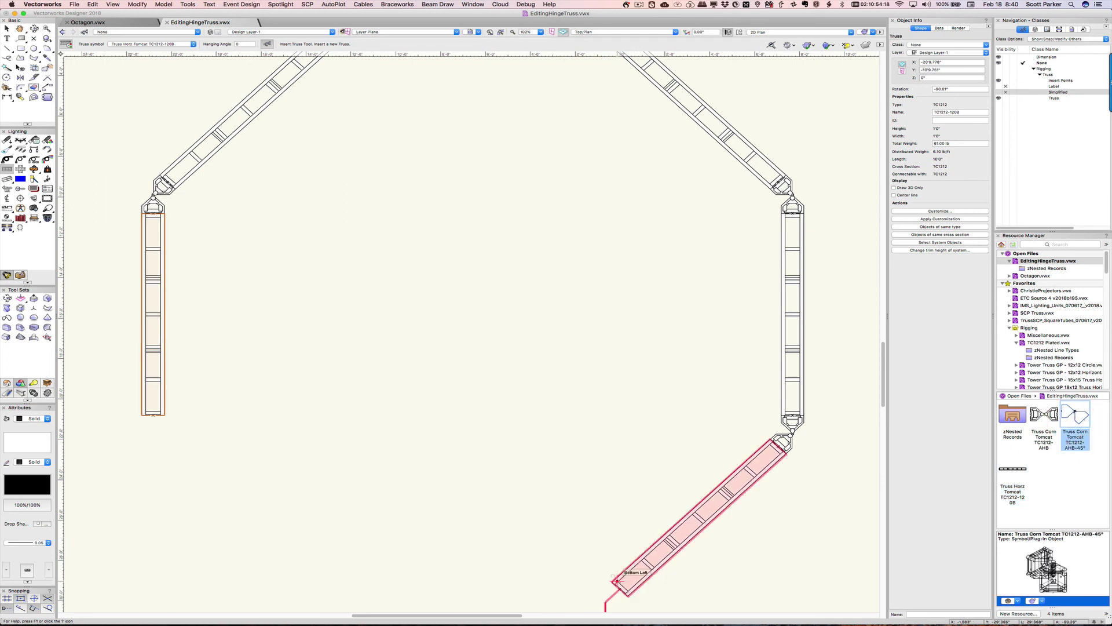
pyautogui.click(616, 580)
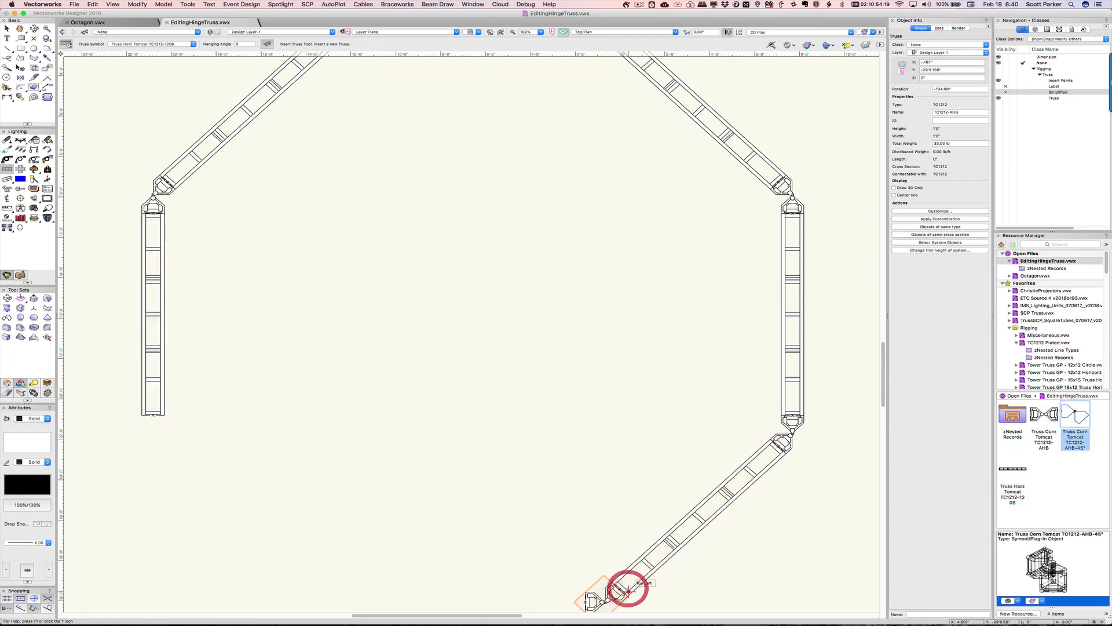
pyautogui.click(145, 405)
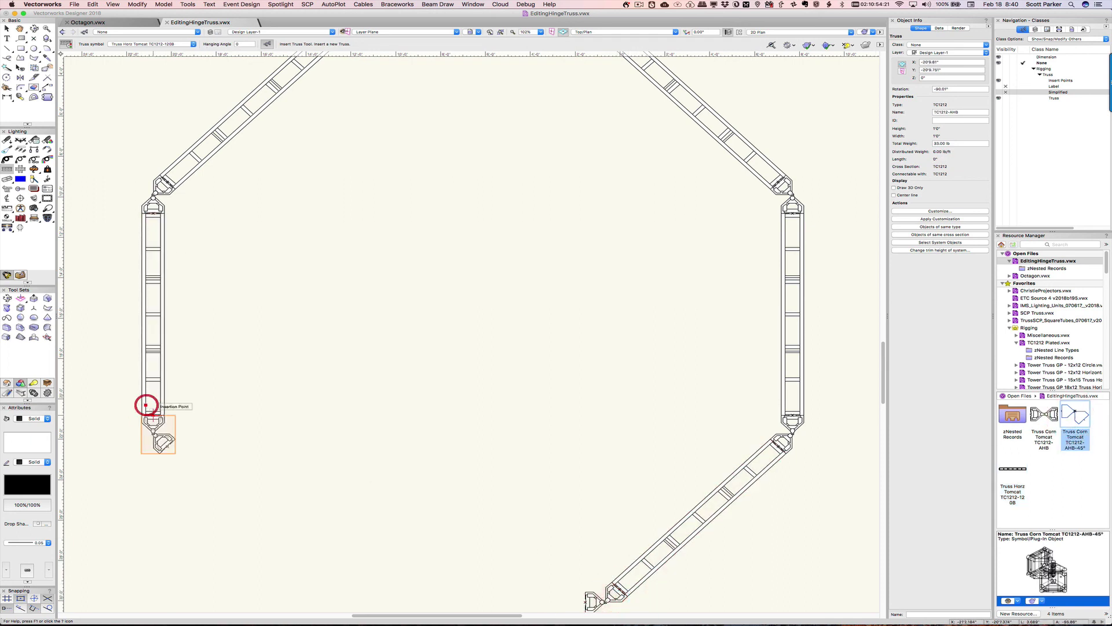
pyautogui.click(1011, 470)
pyautogui.click(586, 597)
pyautogui.click(137, 604)
pyautogui.click(161, 448)
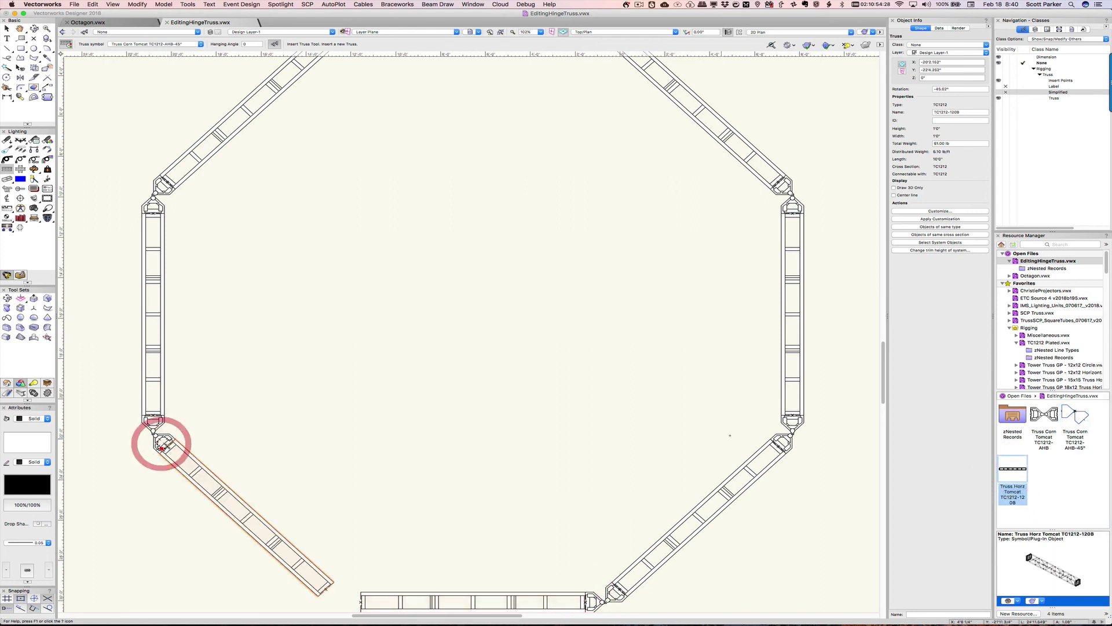
pyautogui.click(1075, 415)
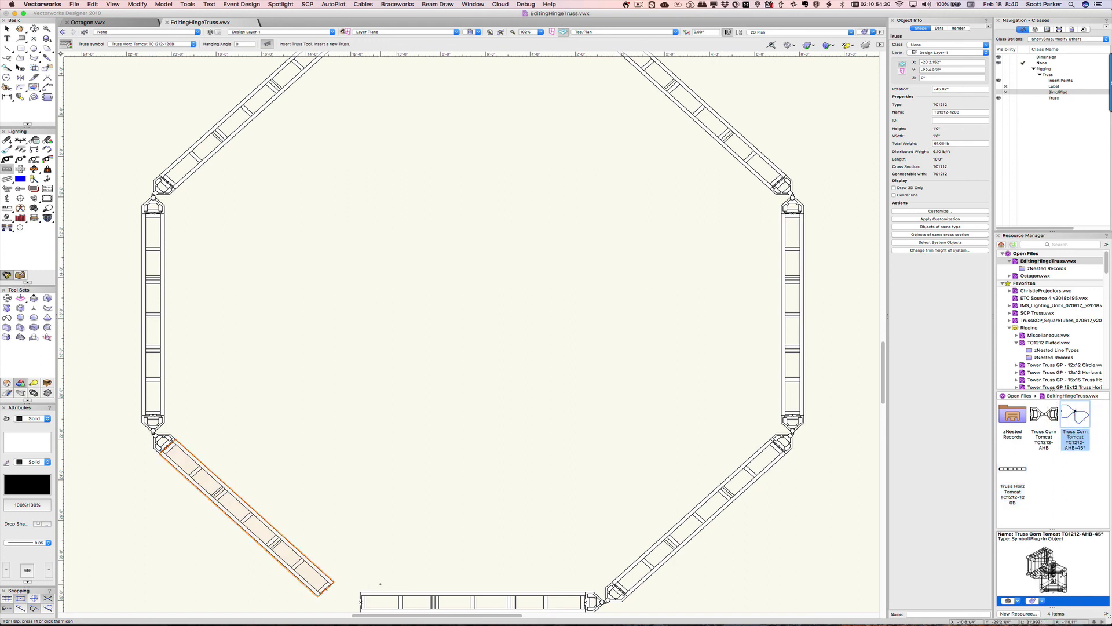
pyautogui.click(321, 594)
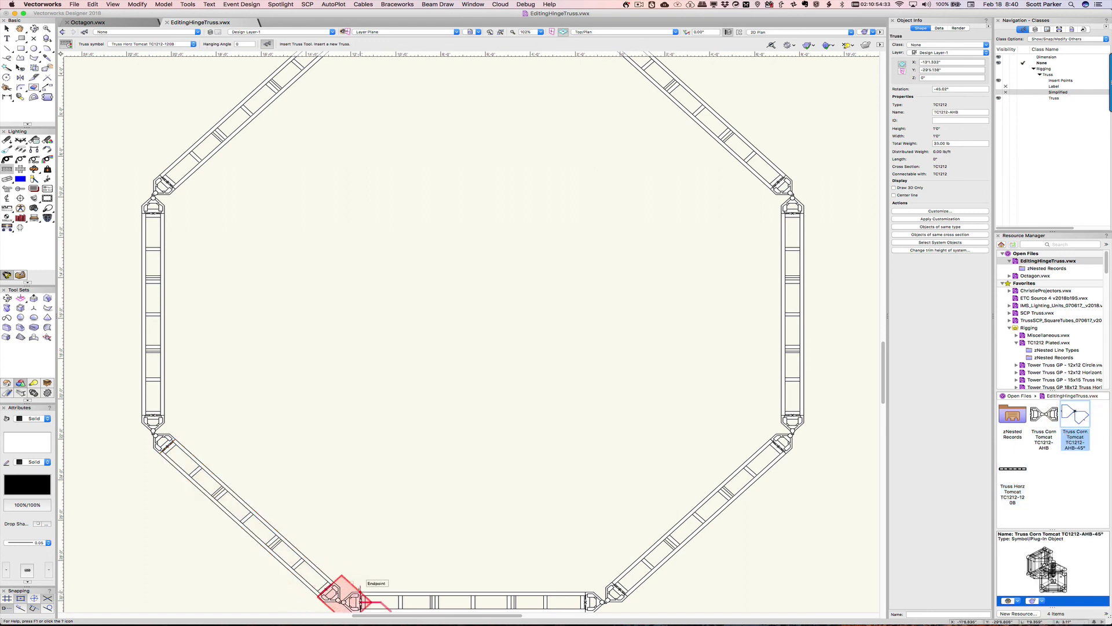
# Step: Zoom in on the closing bottom hinge joint and clear the selection
pyautogui.press('x')
pyautogui.moveTo(384, 554); pyautogui.dragTo(459, 352, button='middle')
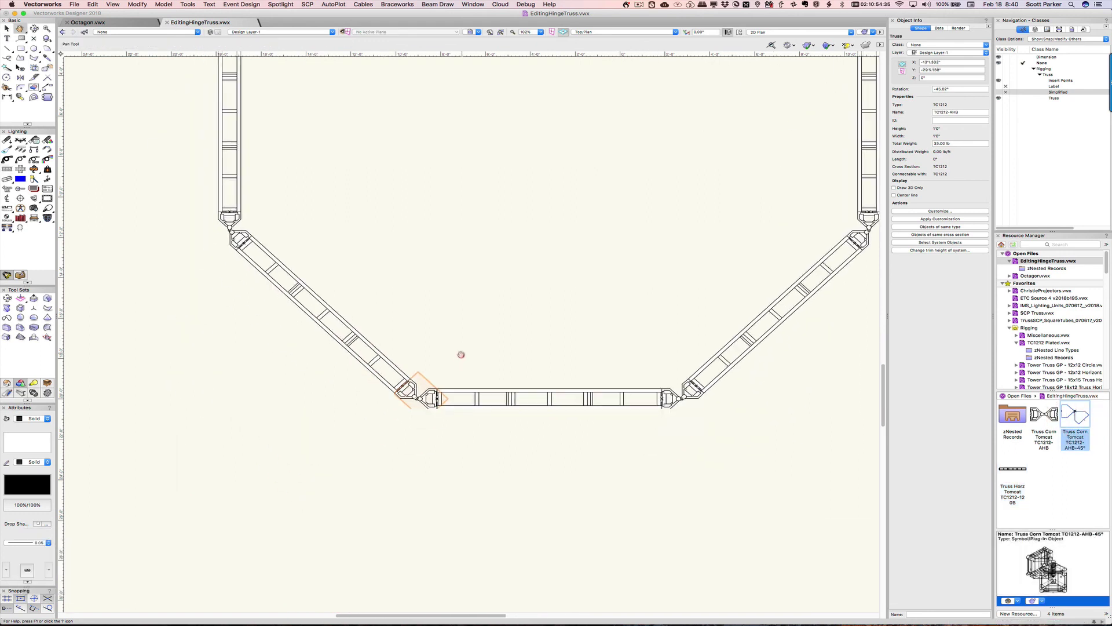
pyautogui.scroll(5, 446, 406)
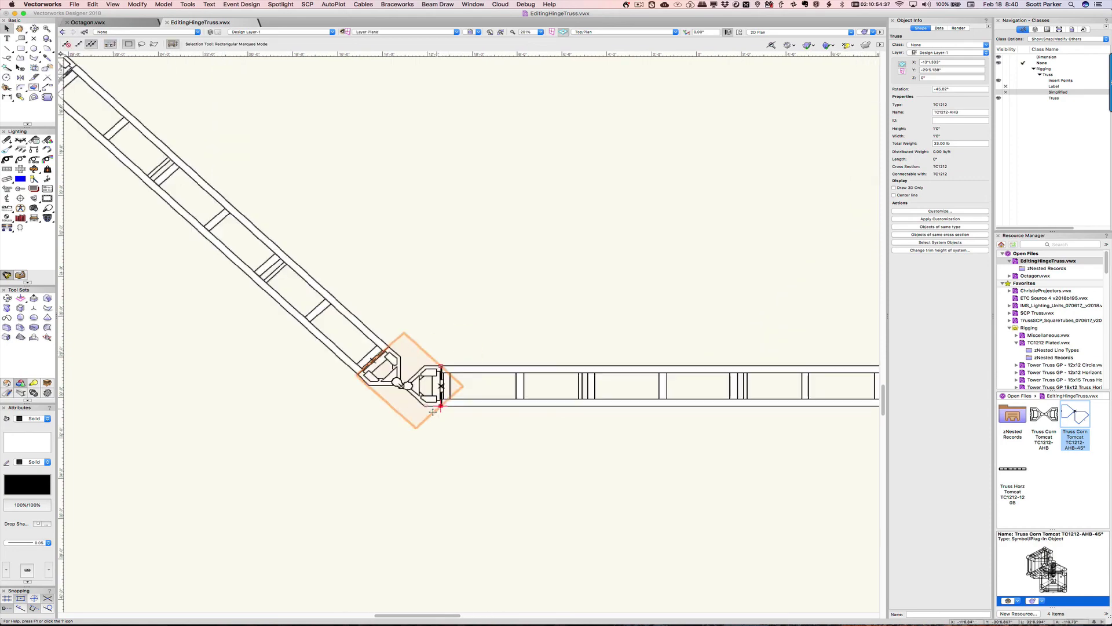
pyautogui.scroll(5, 442, 324)
pyautogui.scroll(4, 423, 280)
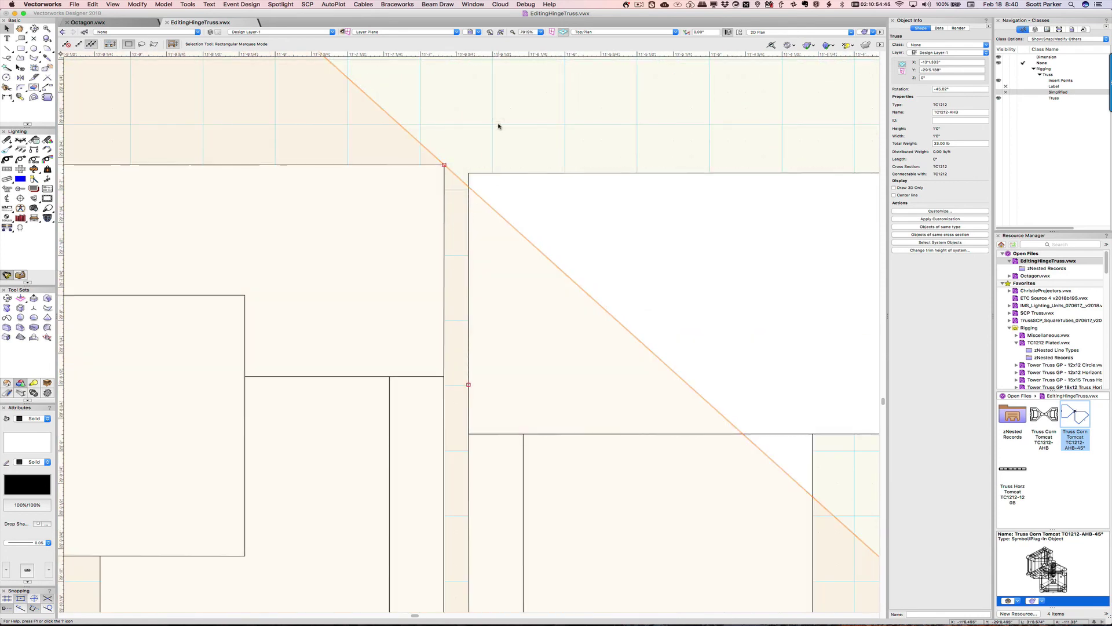
pyautogui.click(500, 126)
# Step: Check the bottom horizontal truss, deselect it, and fit the whole octagon in the window
pyautogui.scroll(-2, 491, 154)
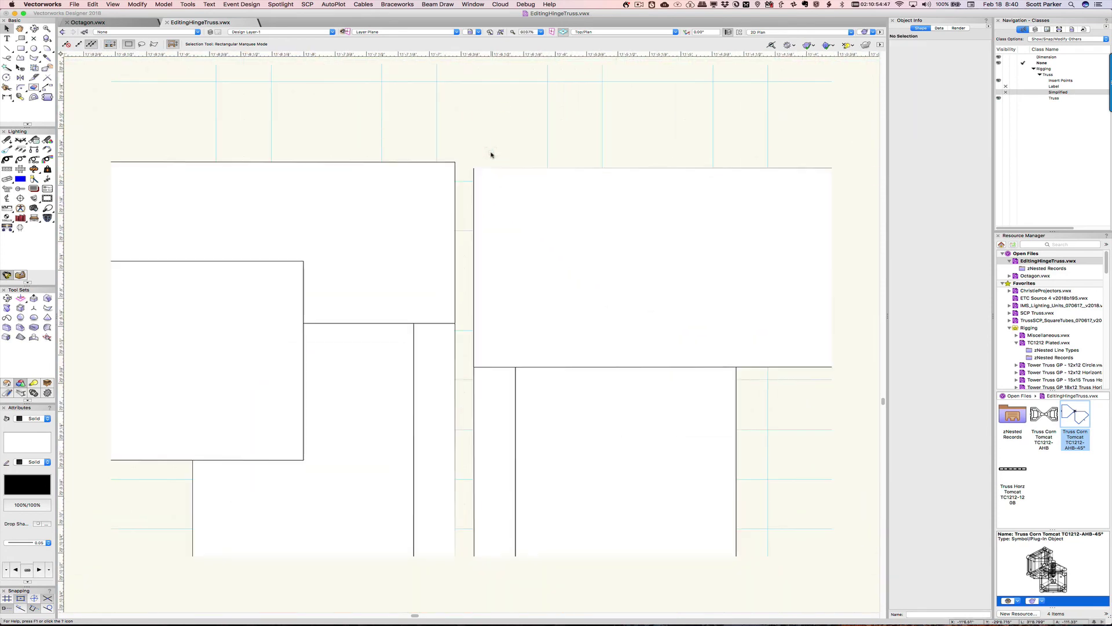
pyautogui.scroll(-4, 491, 154)
pyautogui.scroll(2, 490, 154)
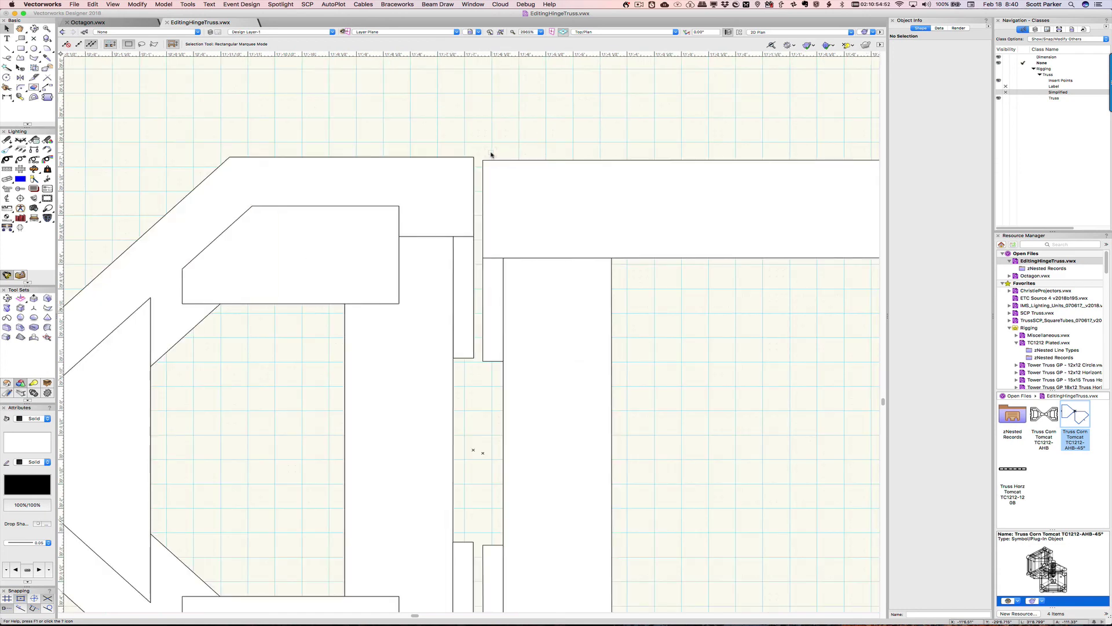
pyautogui.scroll(-3, 491, 155)
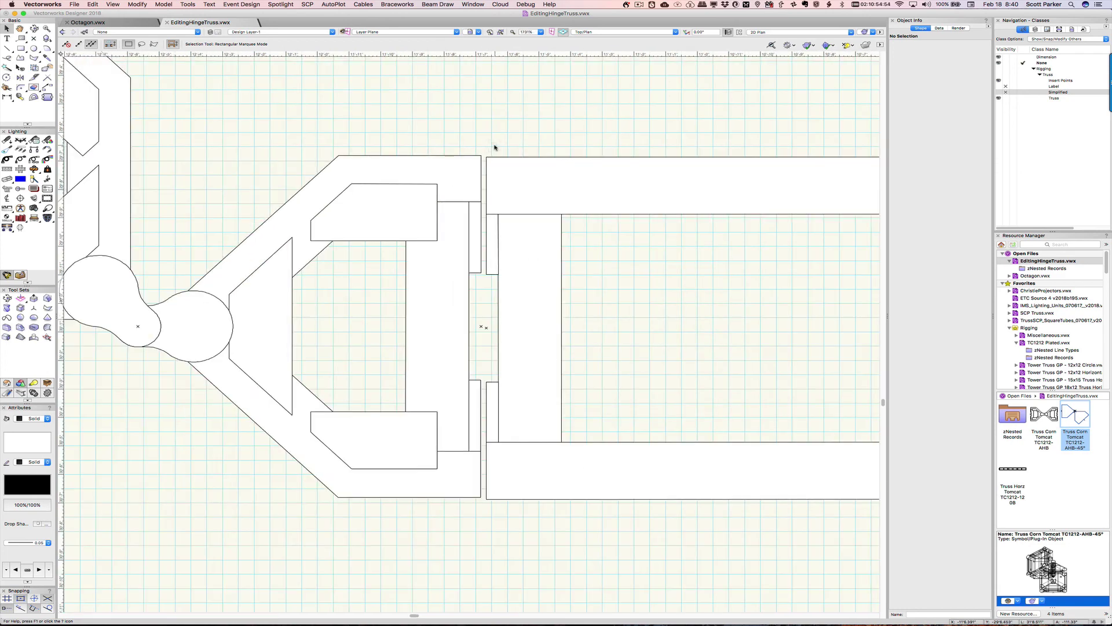
pyautogui.scroll(-1, 494, 147)
pyautogui.click(516, 156)
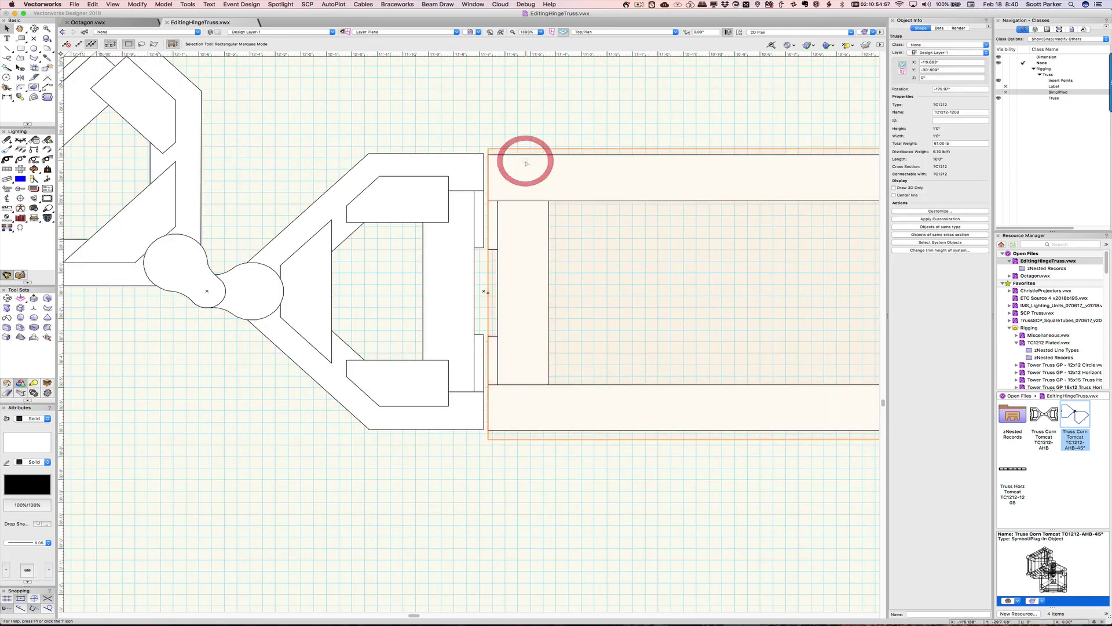
pyautogui.click(517, 119)
pyautogui.press('super+6')
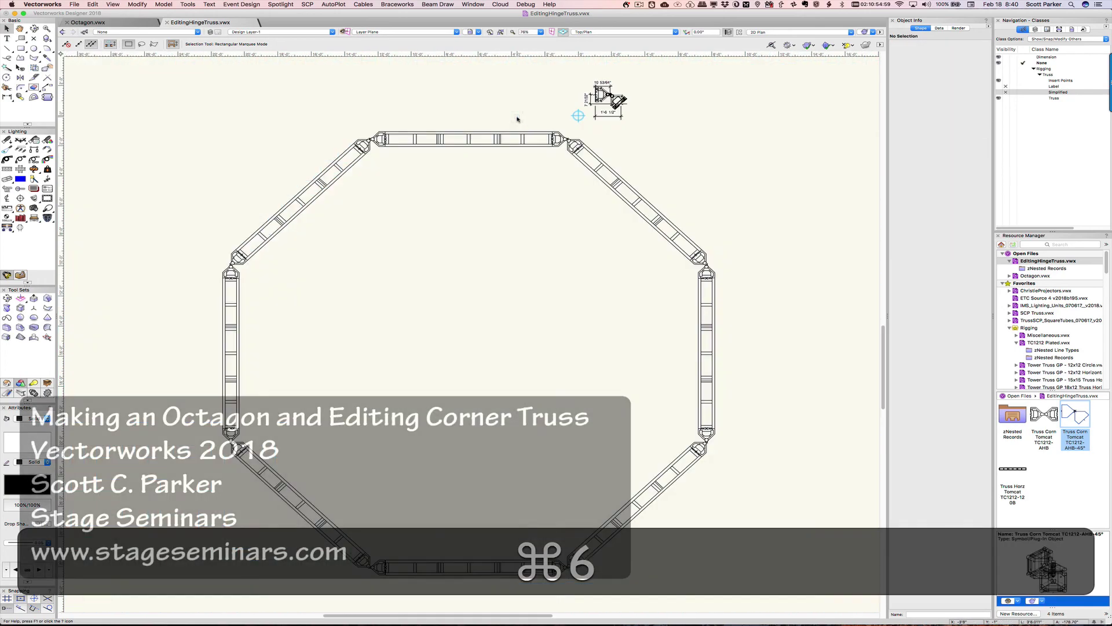